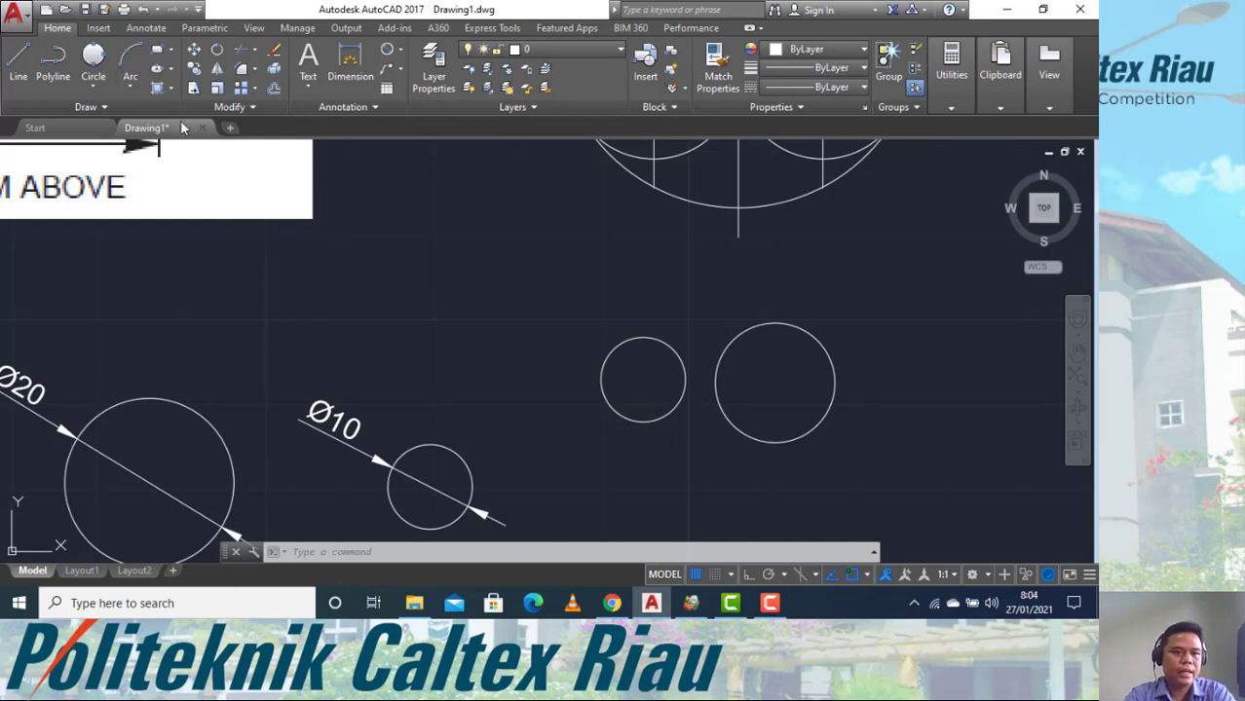
Draw a tangent-tangent-radius circle of radius 100 touching the undersides of the two undimensioned circles.
left_click(92, 86)
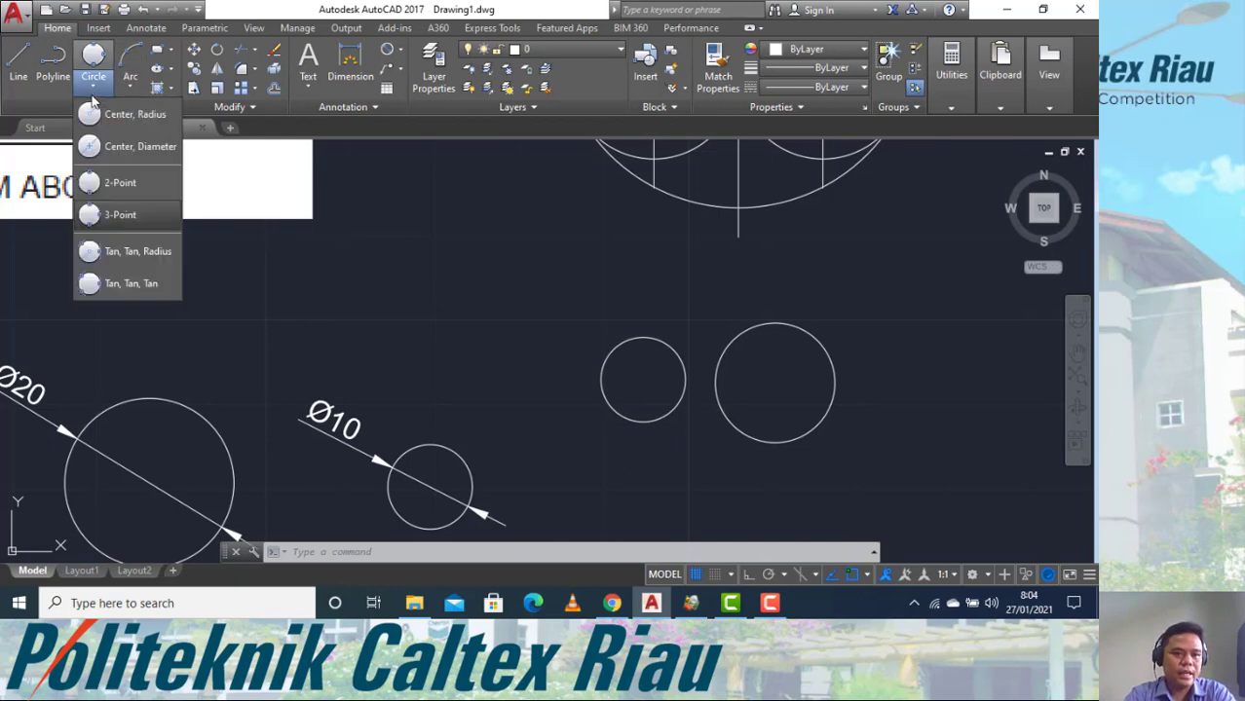
left_click(134, 256)
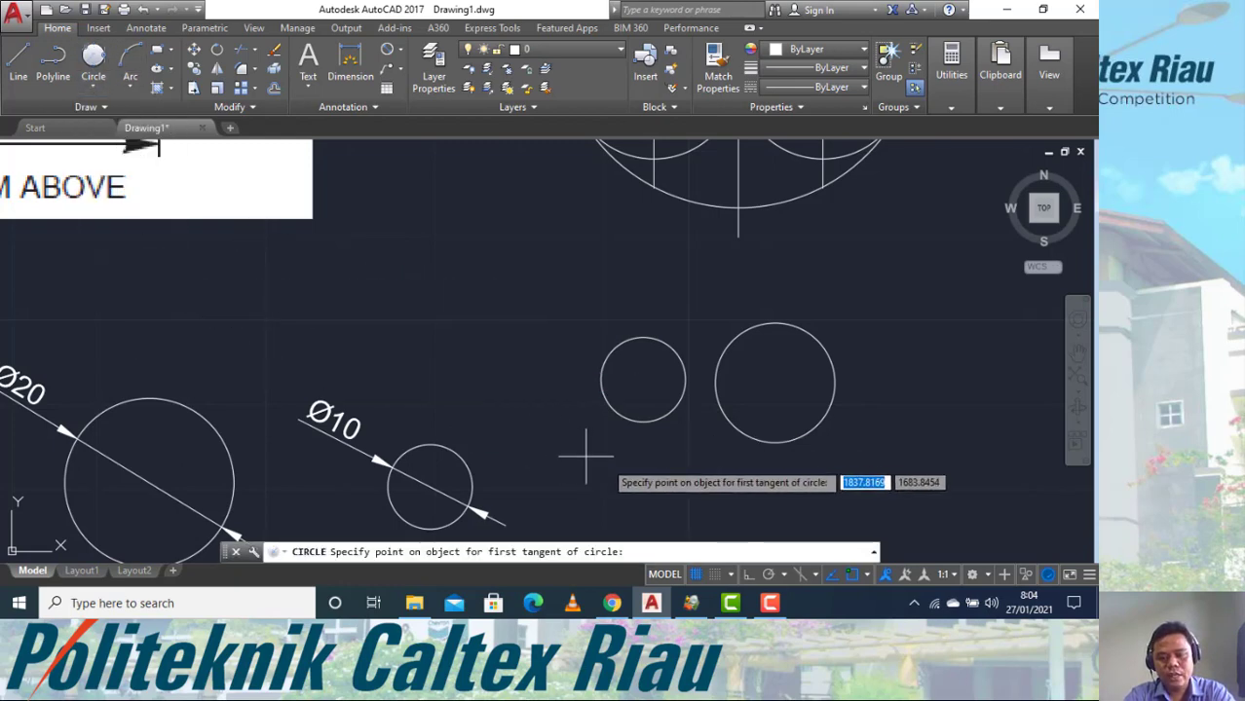
left_click(759, 445)
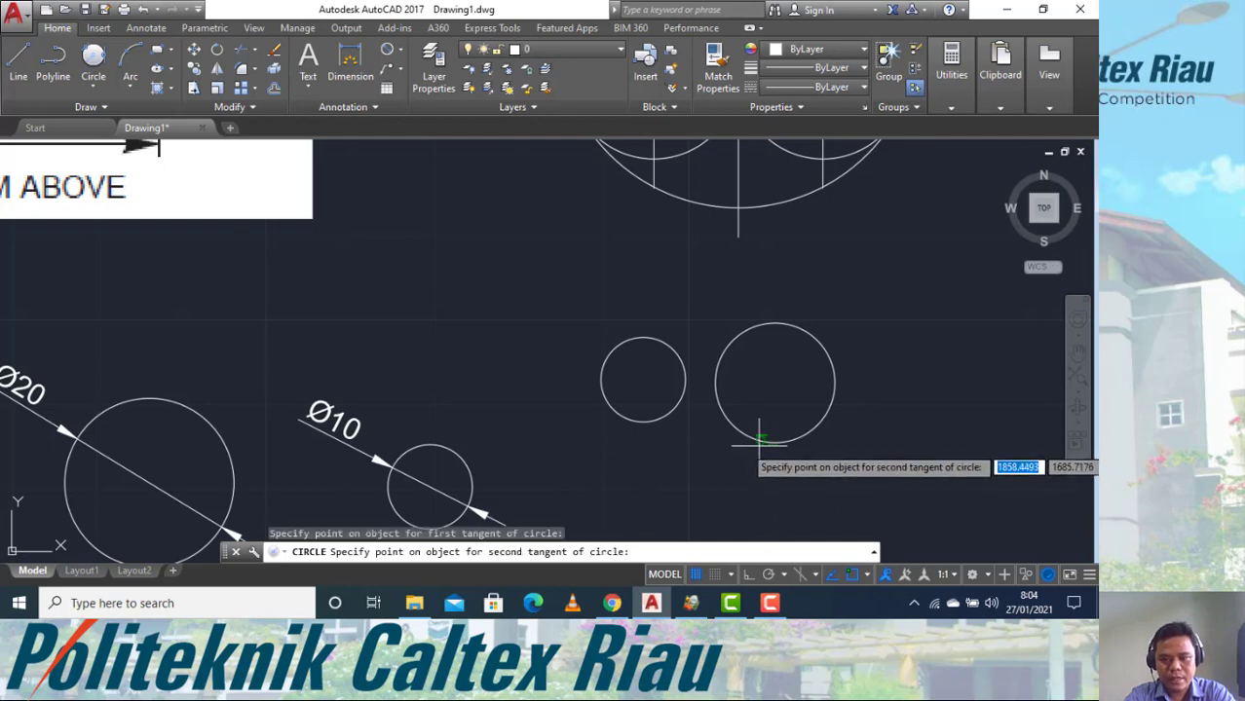
left_click(640, 421)
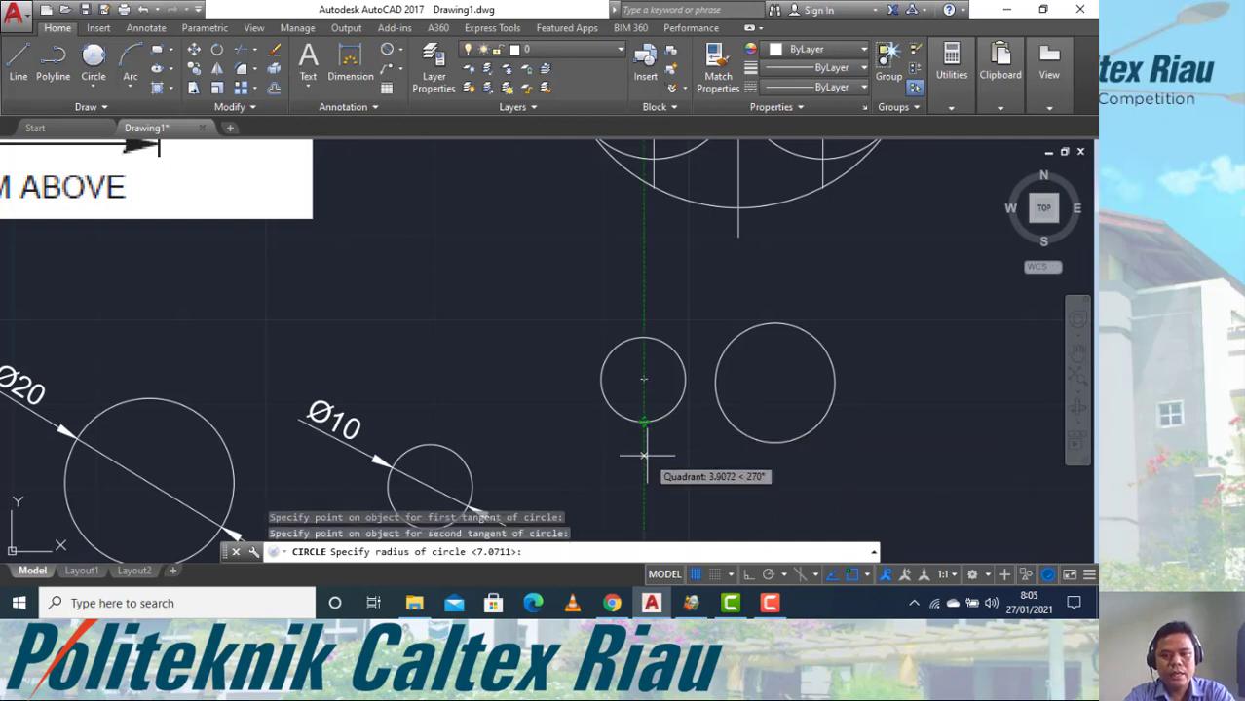
type("100")
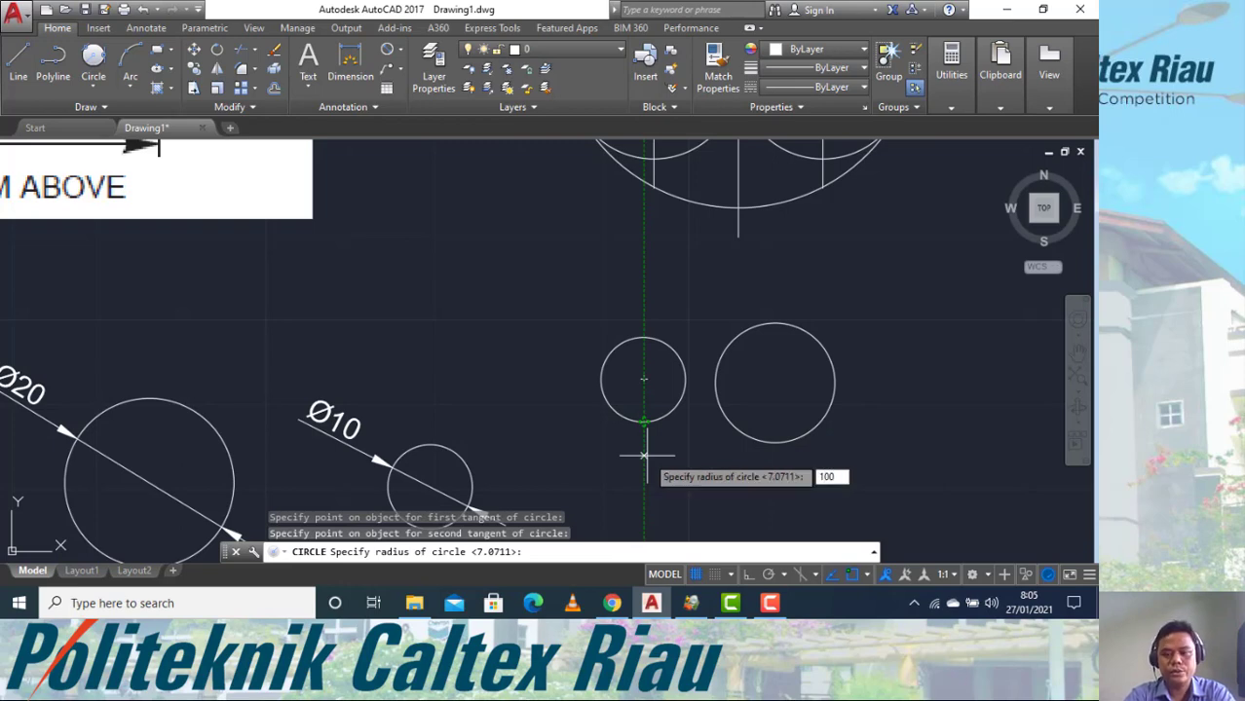
key("Return")
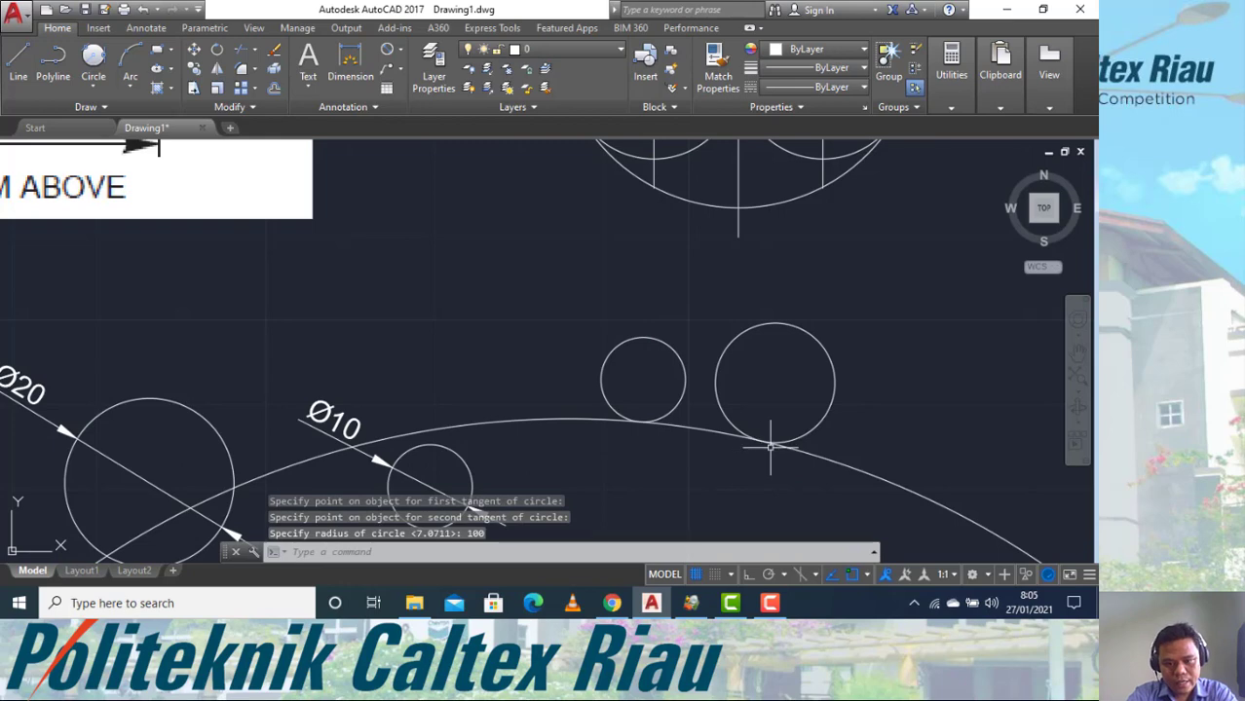
Trim the radius 100 circle so only the short arc joining the undersides of the two circles remains.
scroll(748, 448, "up", 2)
scroll(745, 440, "down", 8)
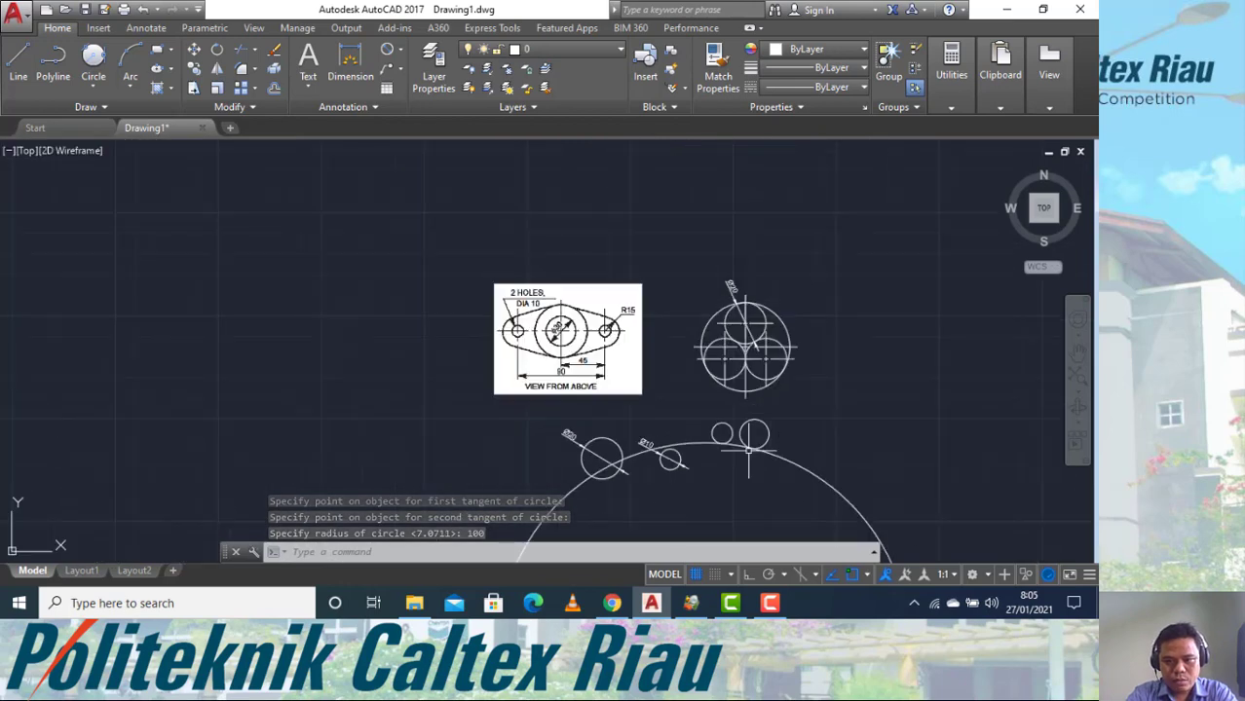
scroll(750, 521, "down", 2)
scroll(750, 521, "up", 7)
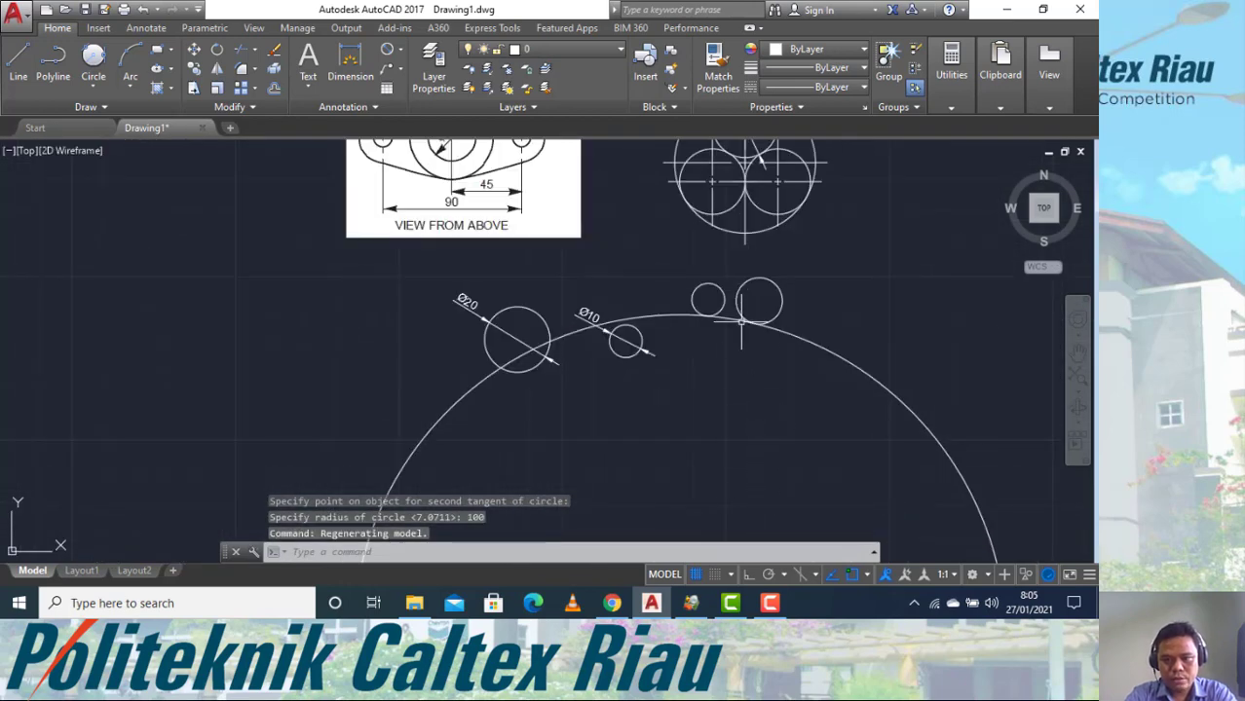
scroll(743, 321, "up", 5)
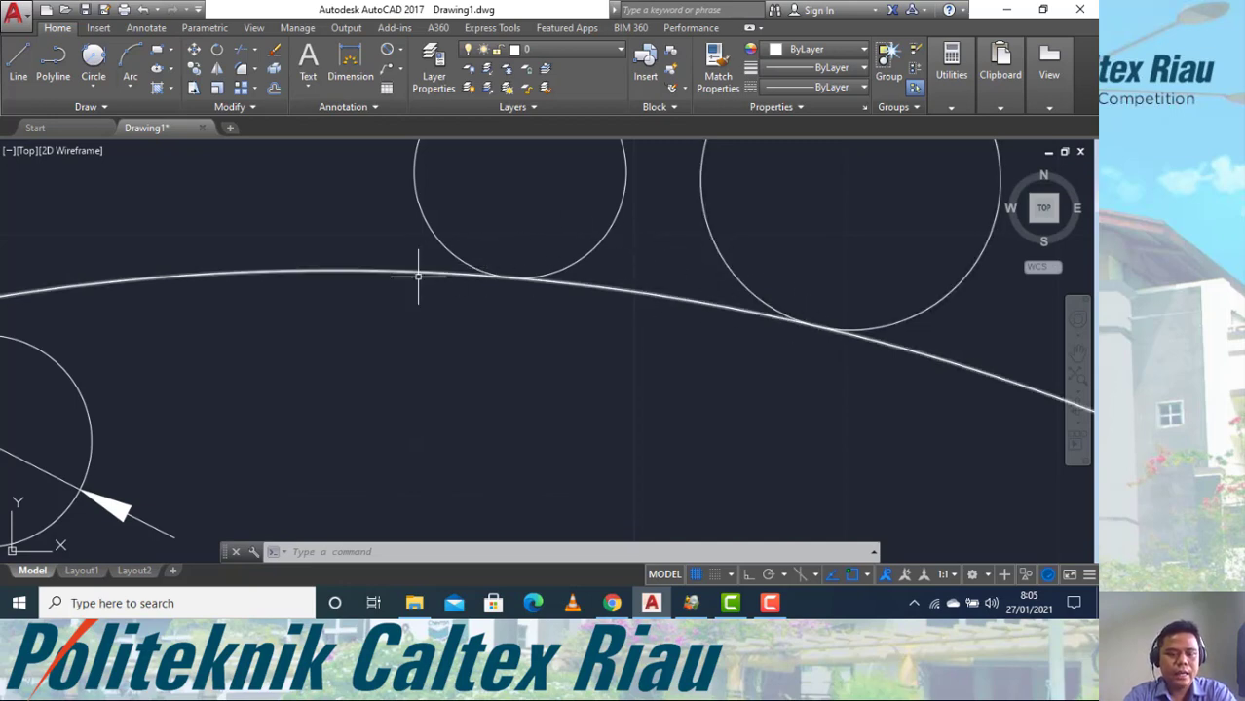
type("TR")
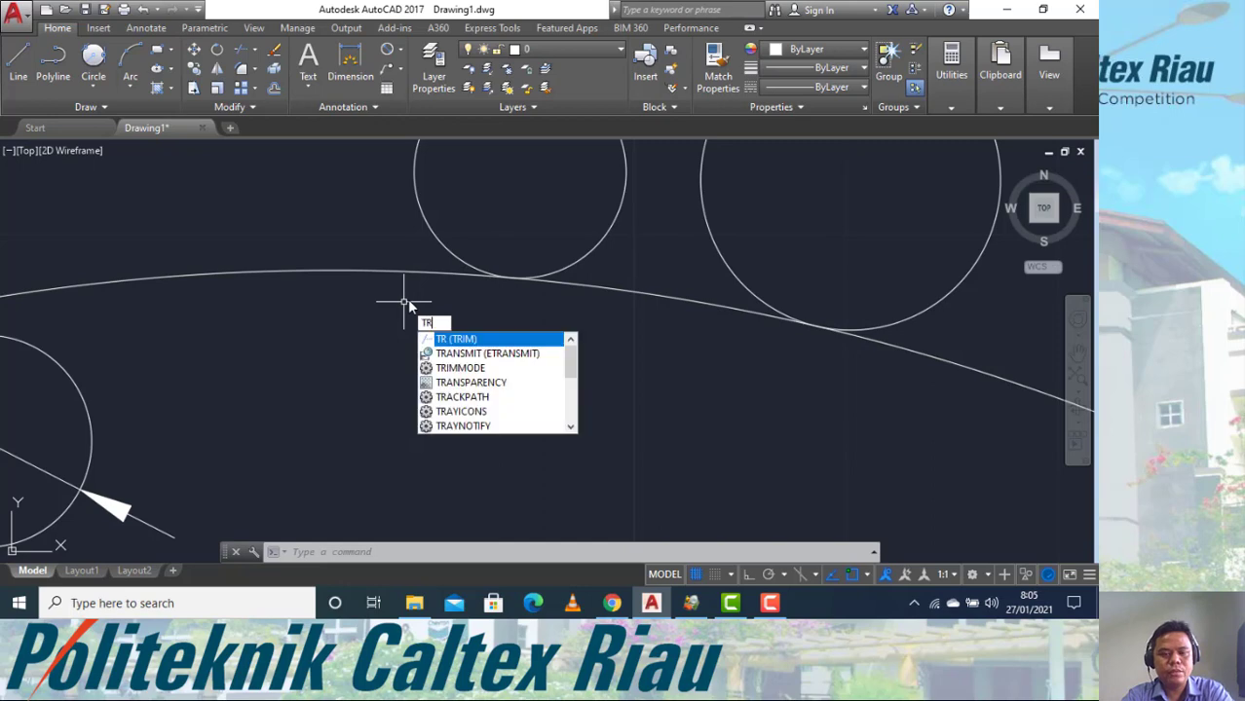
key("Return")
key("Return")
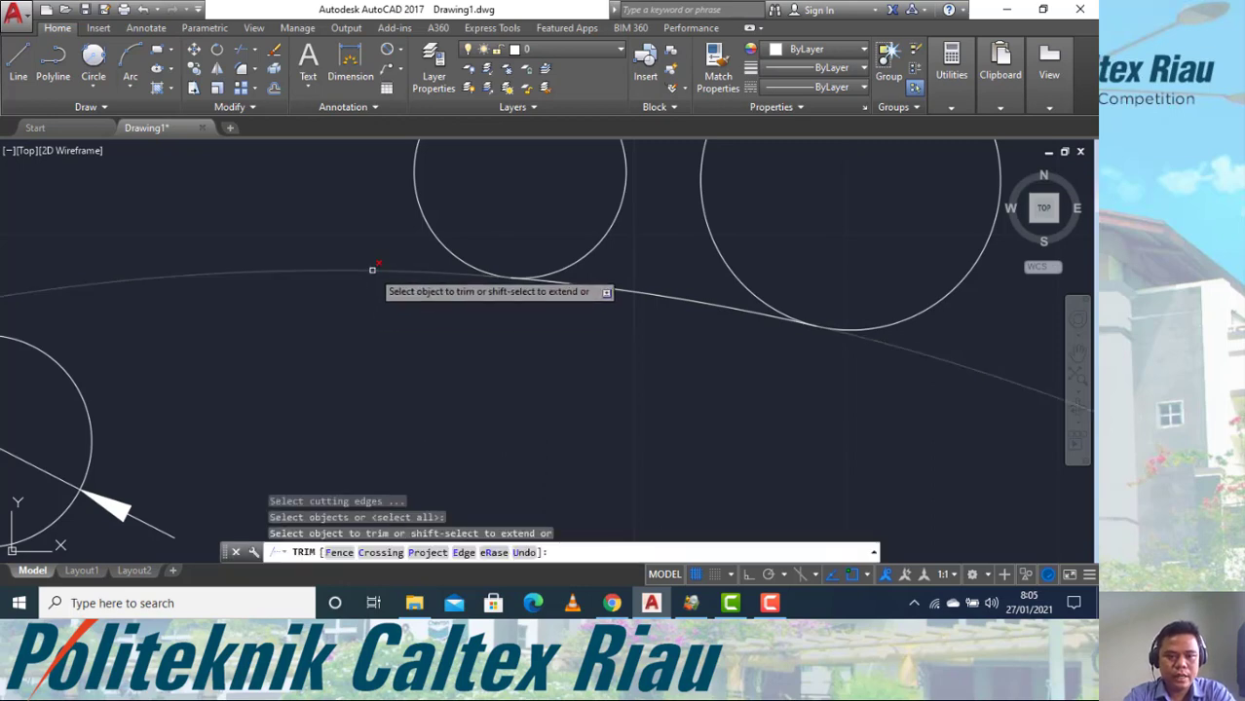
left_click(372, 270)
scroll(472, 411, "down", 3)
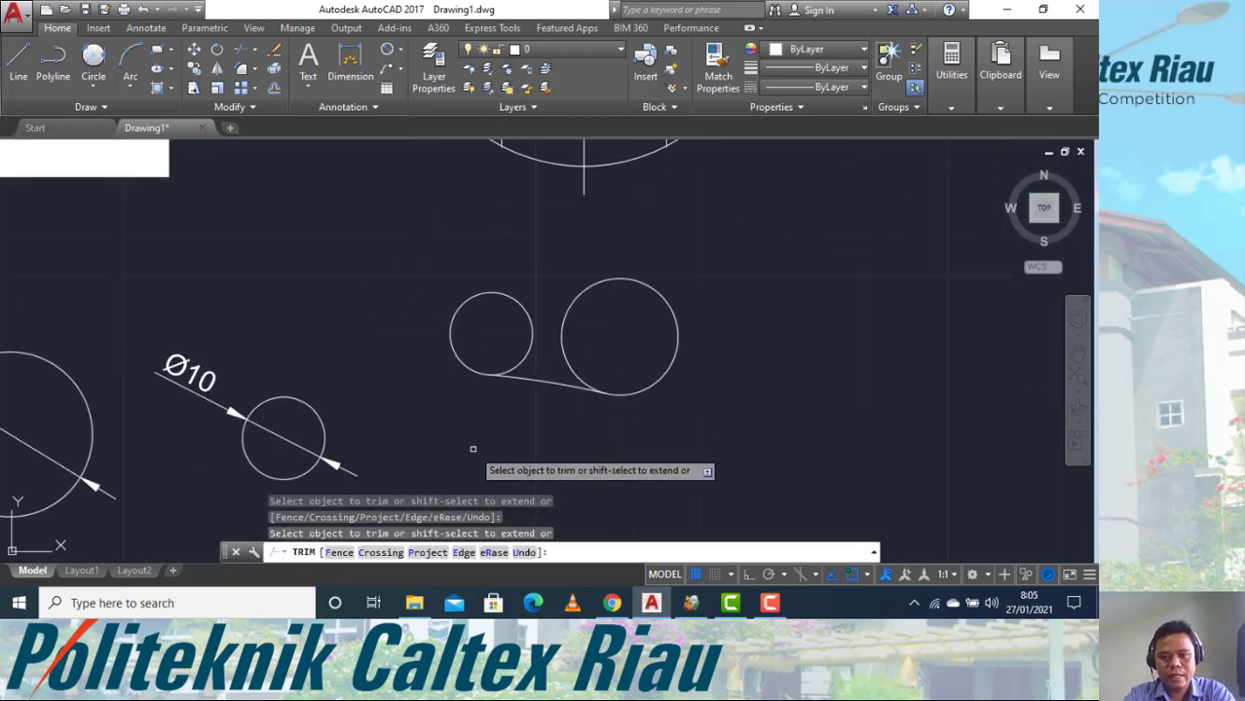
scroll(538, 411, "down", 2)
key("Escape")
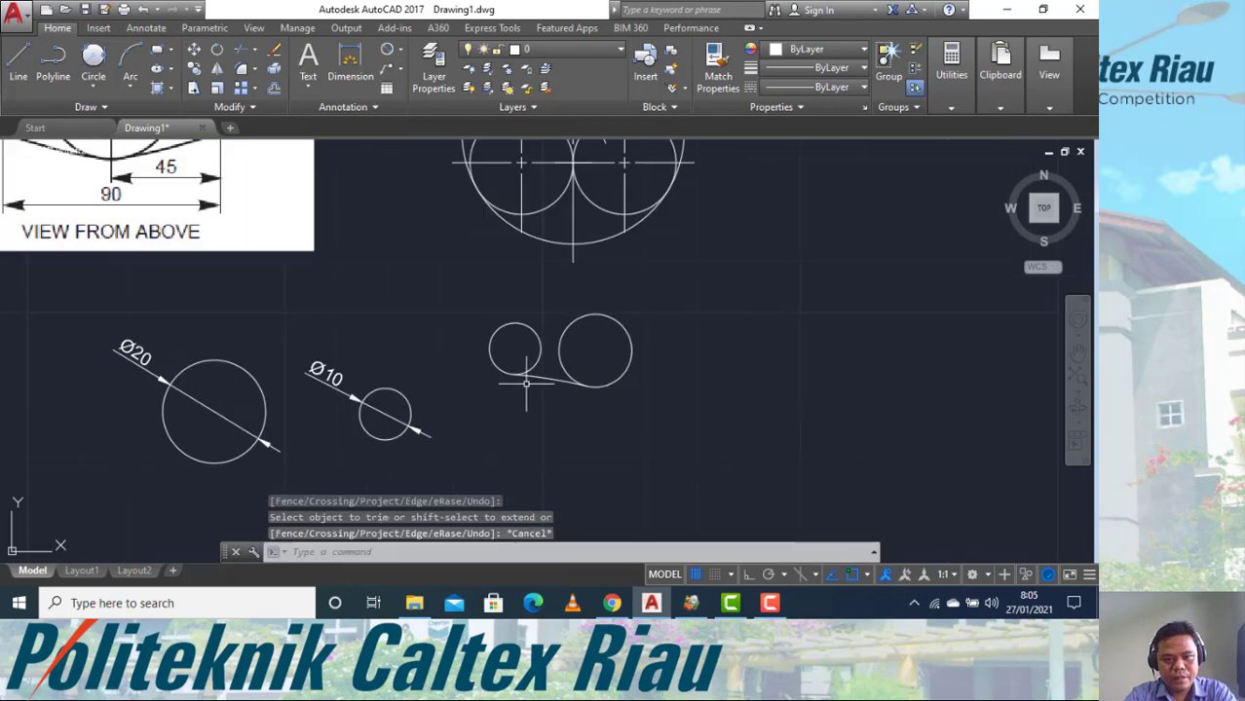
Draw a tangent-tangent-radius circle of radius 40 touching the upper sides of the same two circles.
left_click(93, 89)
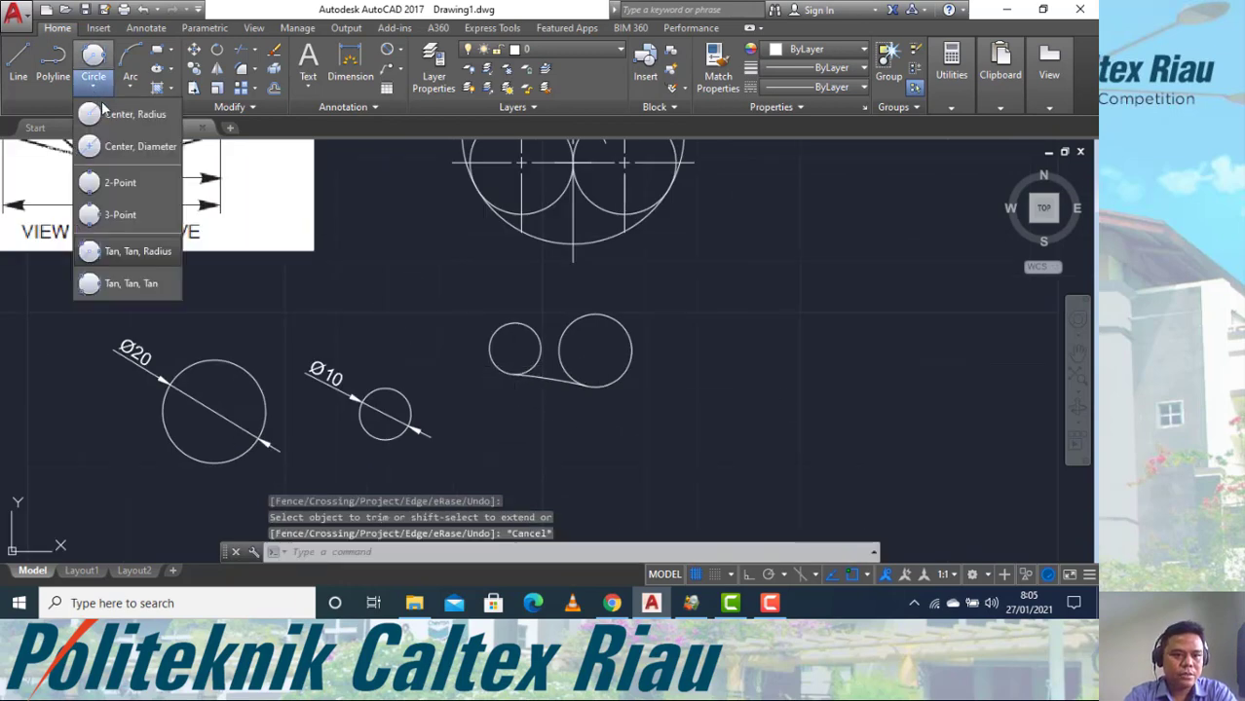
left_click(128, 251)
left_click(516, 320)
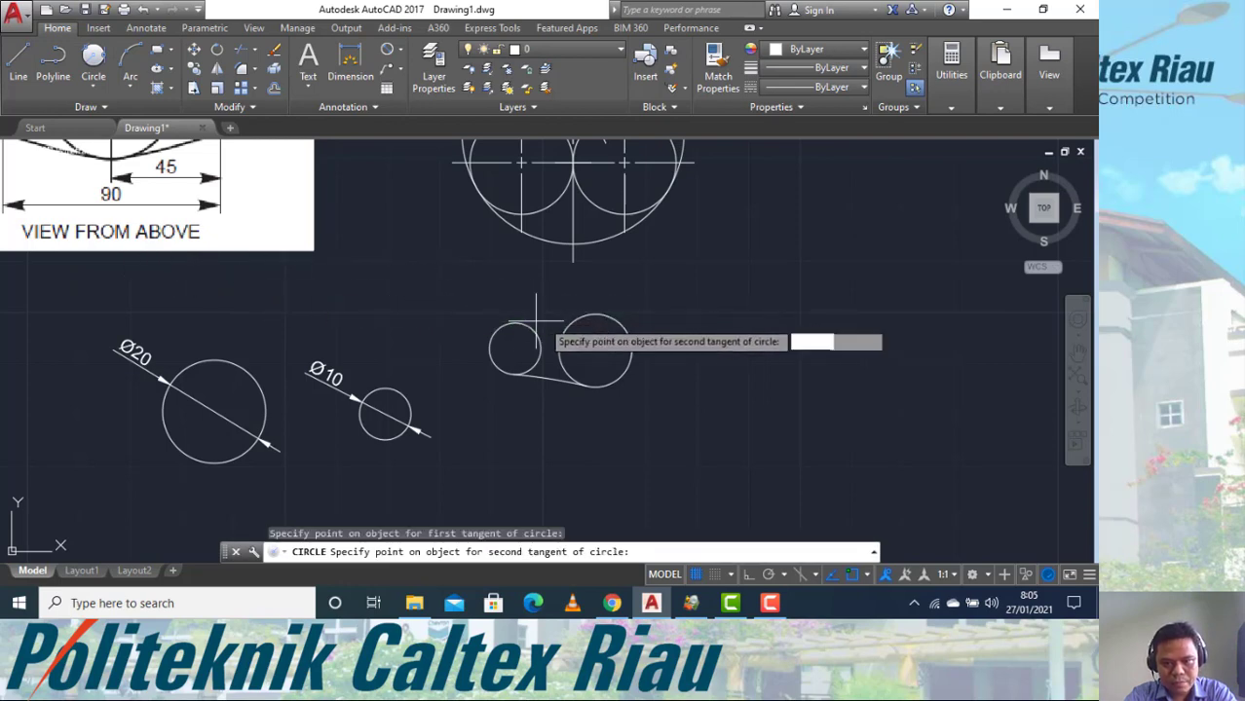
left_click(580, 314)
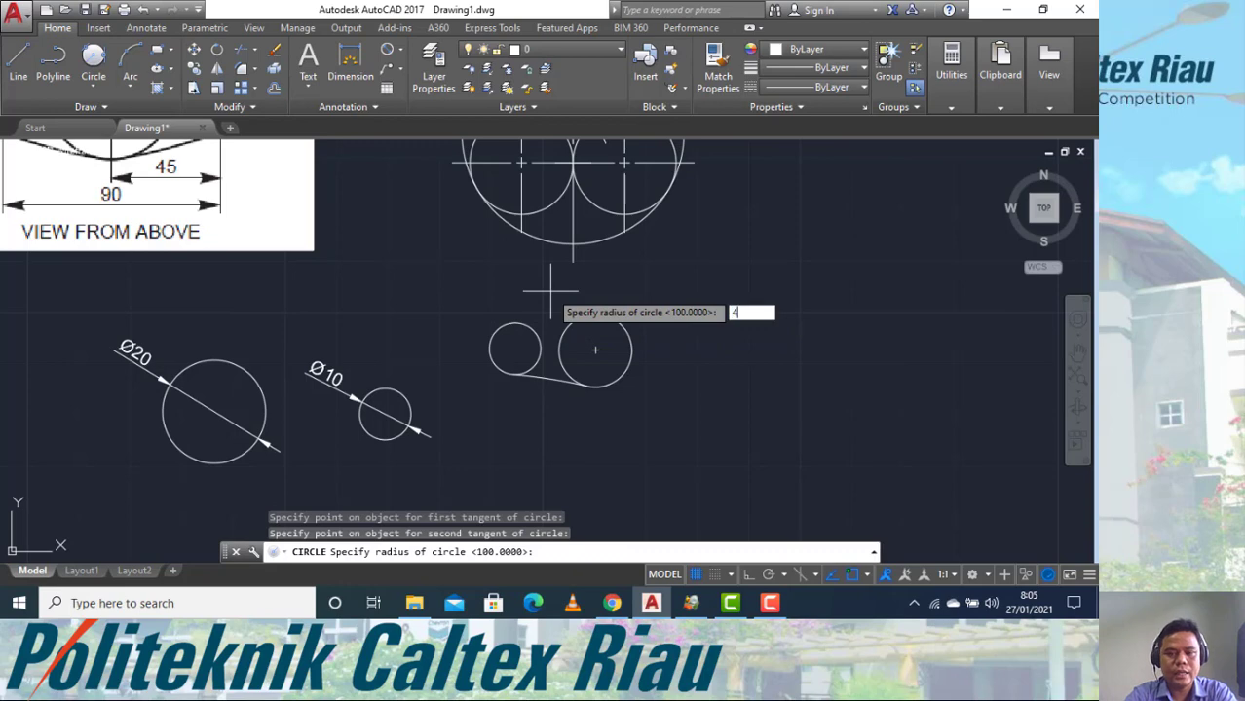
type("40")
key("Return")
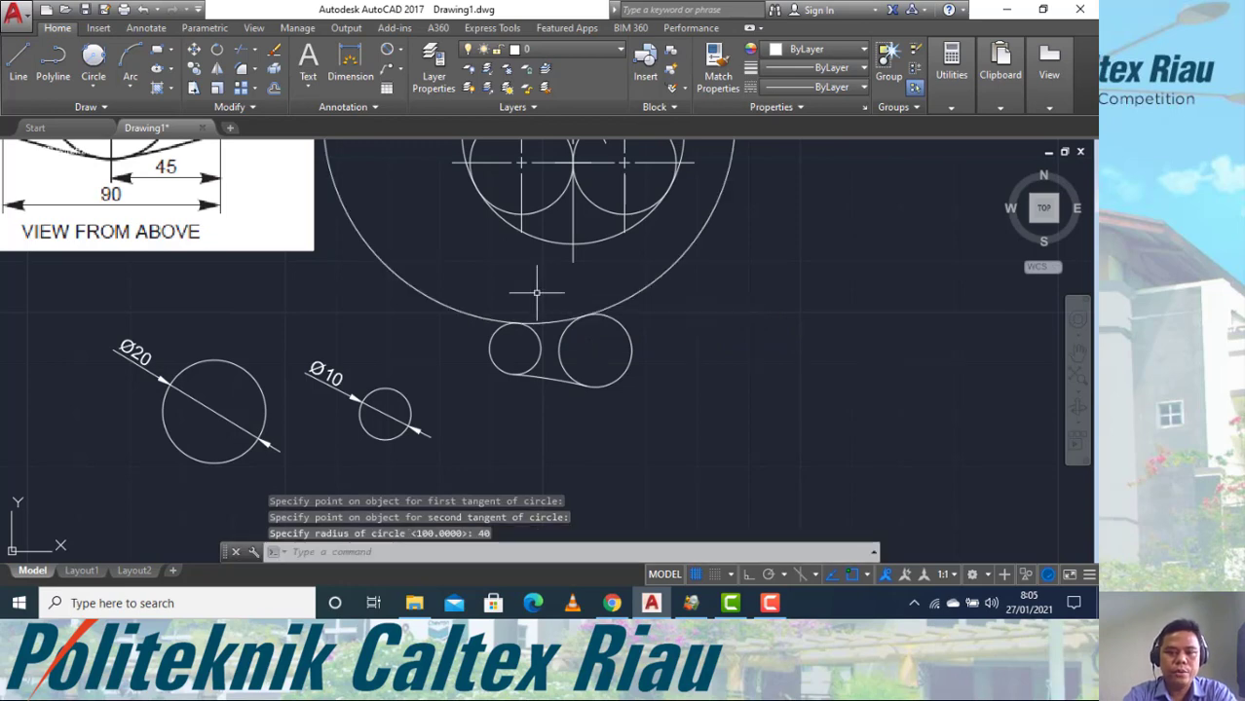
Trim the radius 40 circle to leave only the arc joining the upper sides of the two circles.
type("tr")
key("Return")
key("Return")
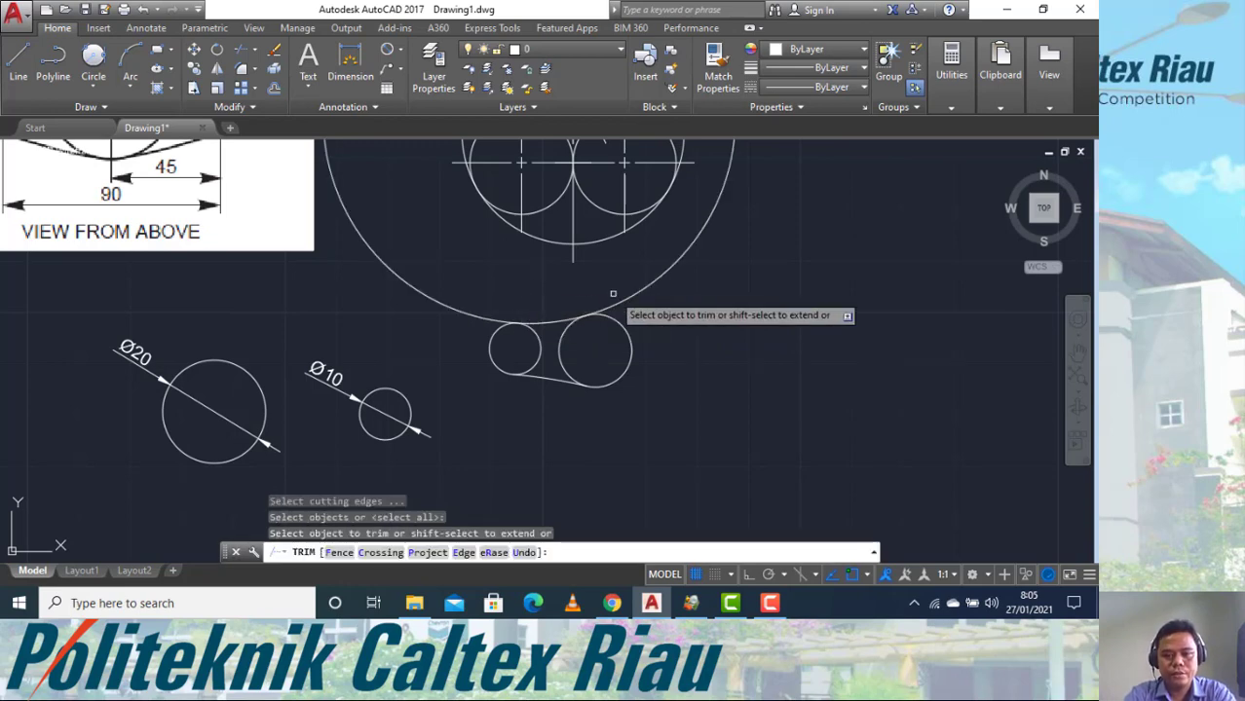
left_click(613, 291)
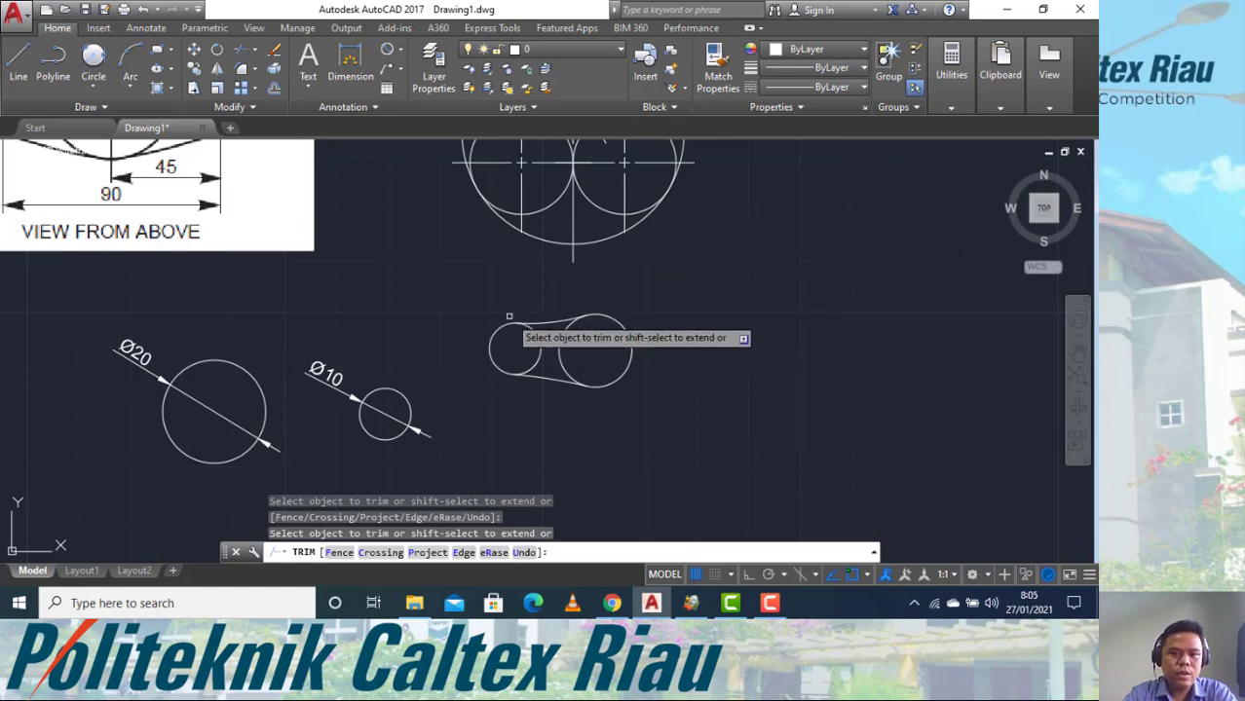
key("Escape")
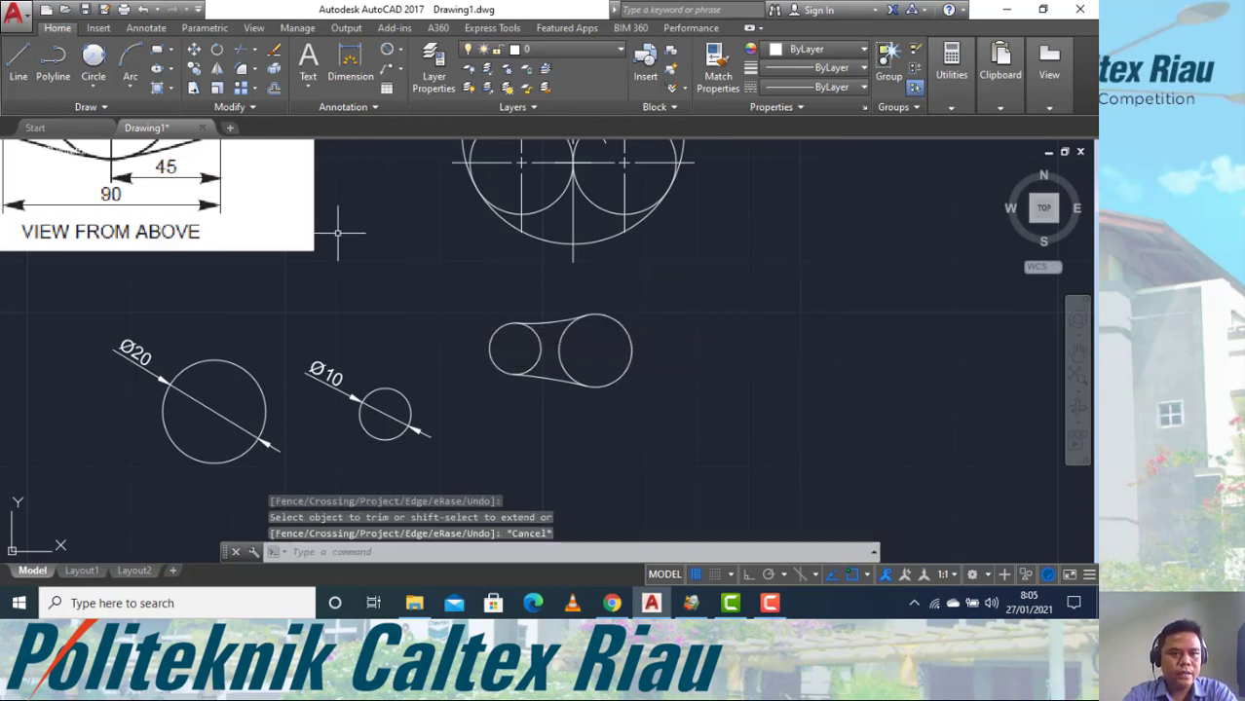
Erase the upper and lower tangent arcs between the two circles.
left_click(93, 87)
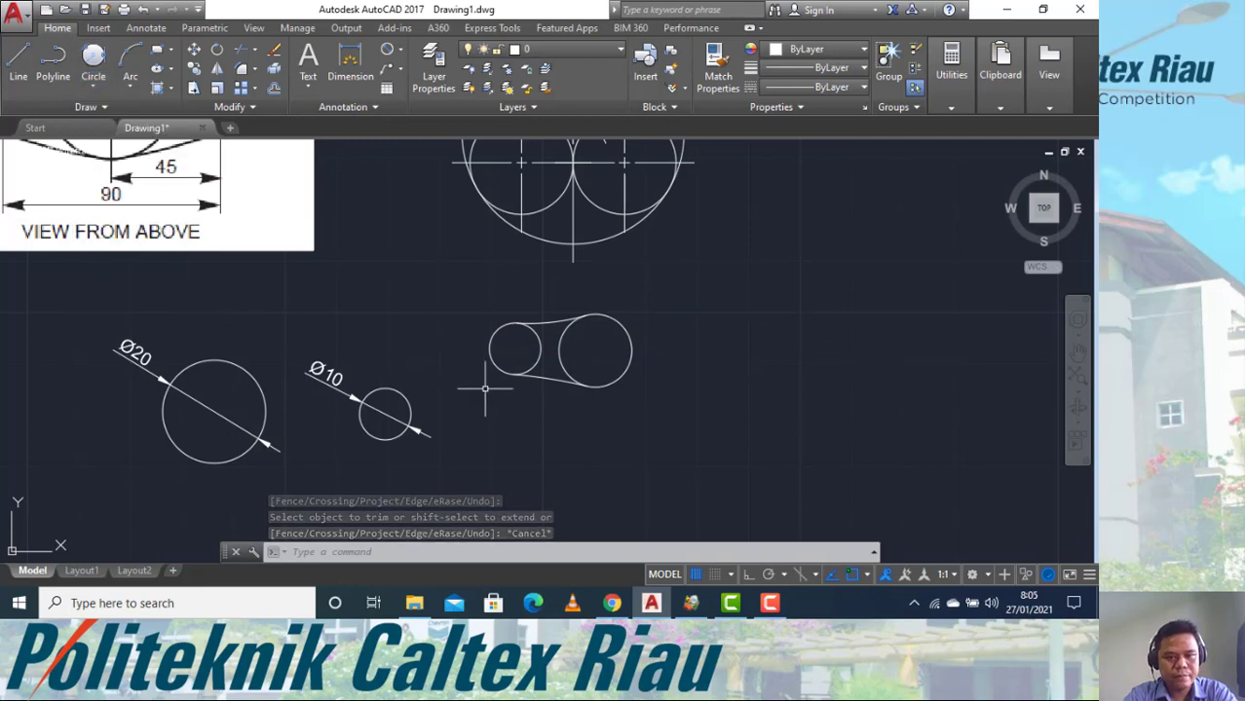
scroll(524, 395, "up", 3)
scroll(622, 403, "down", 3)
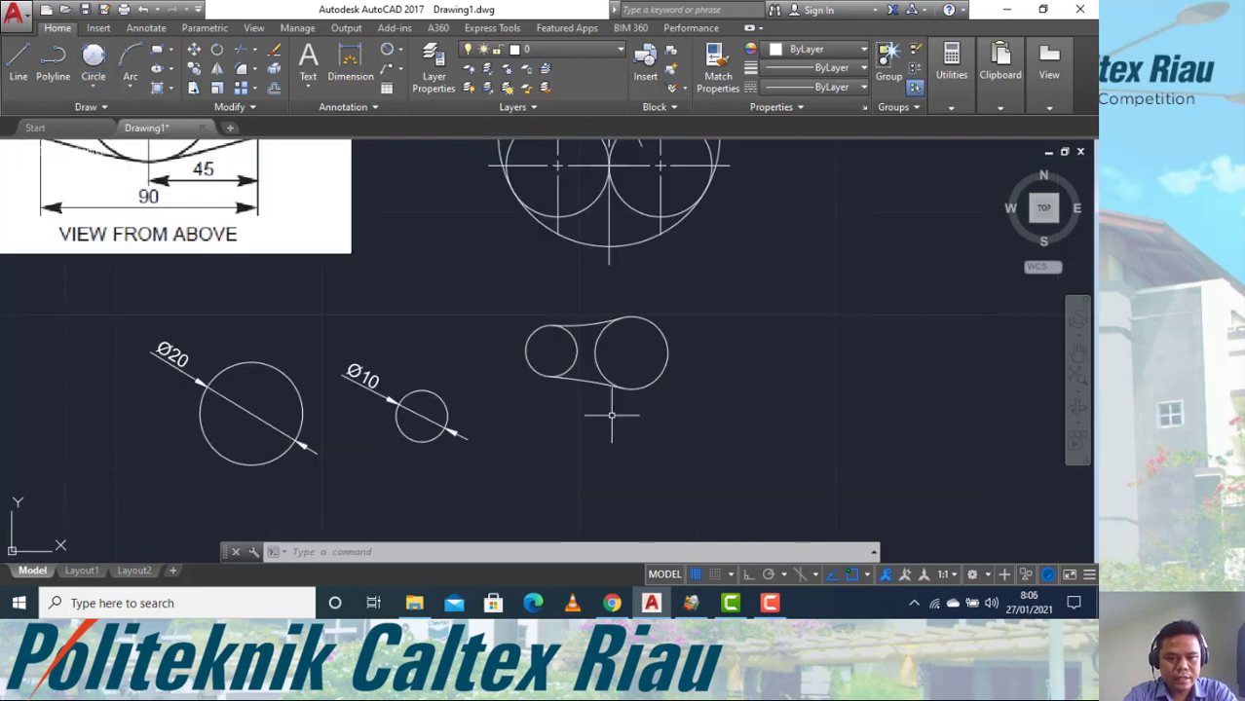
left_click(592, 392)
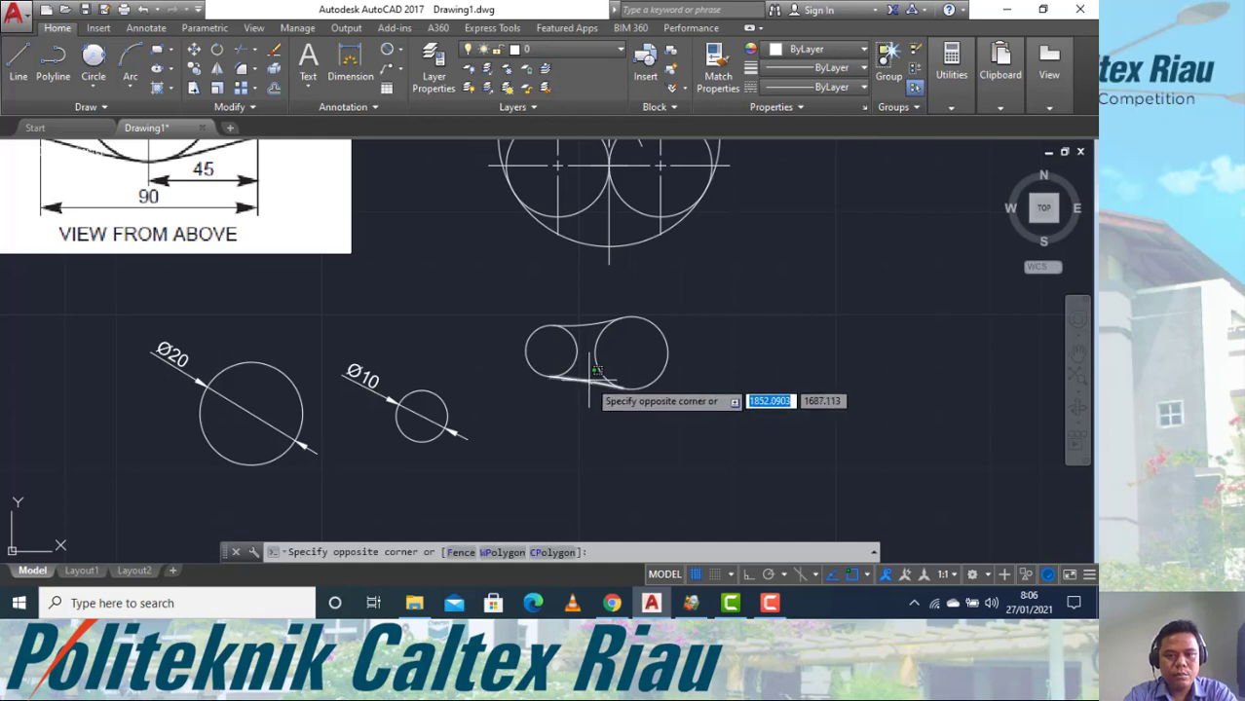
left_click(588, 385)
mouse_move(588, 383)
left_click(584, 321)
type("e")
key("Return")
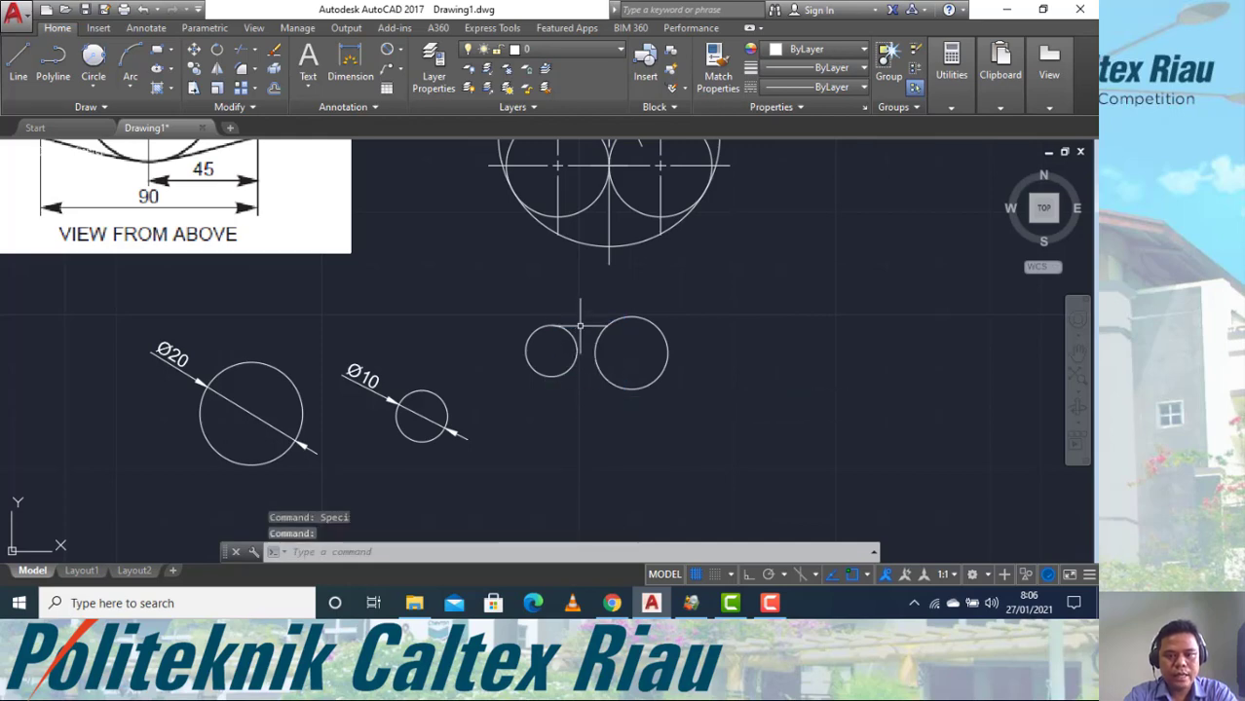
Copy the smaller undimensioned circle from its centre to a spot below and between the two circles.
left_click(551, 377)
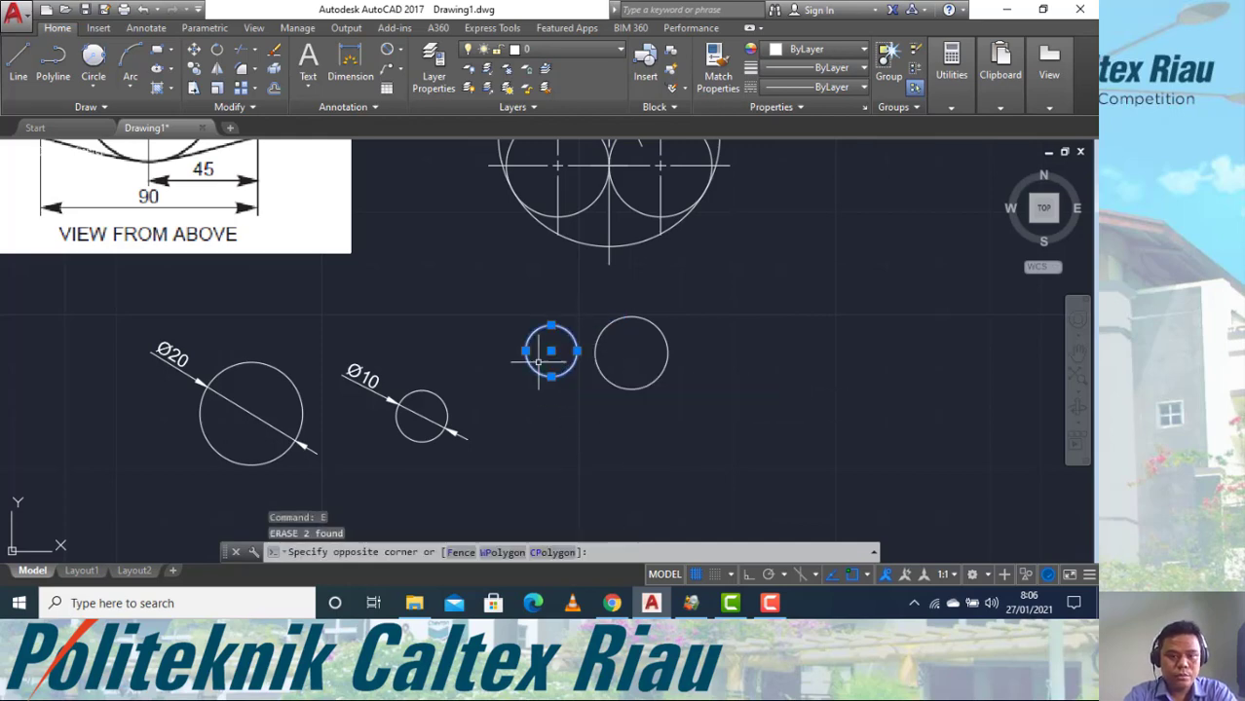
left_click(537, 361)
type("co")
key("Return")
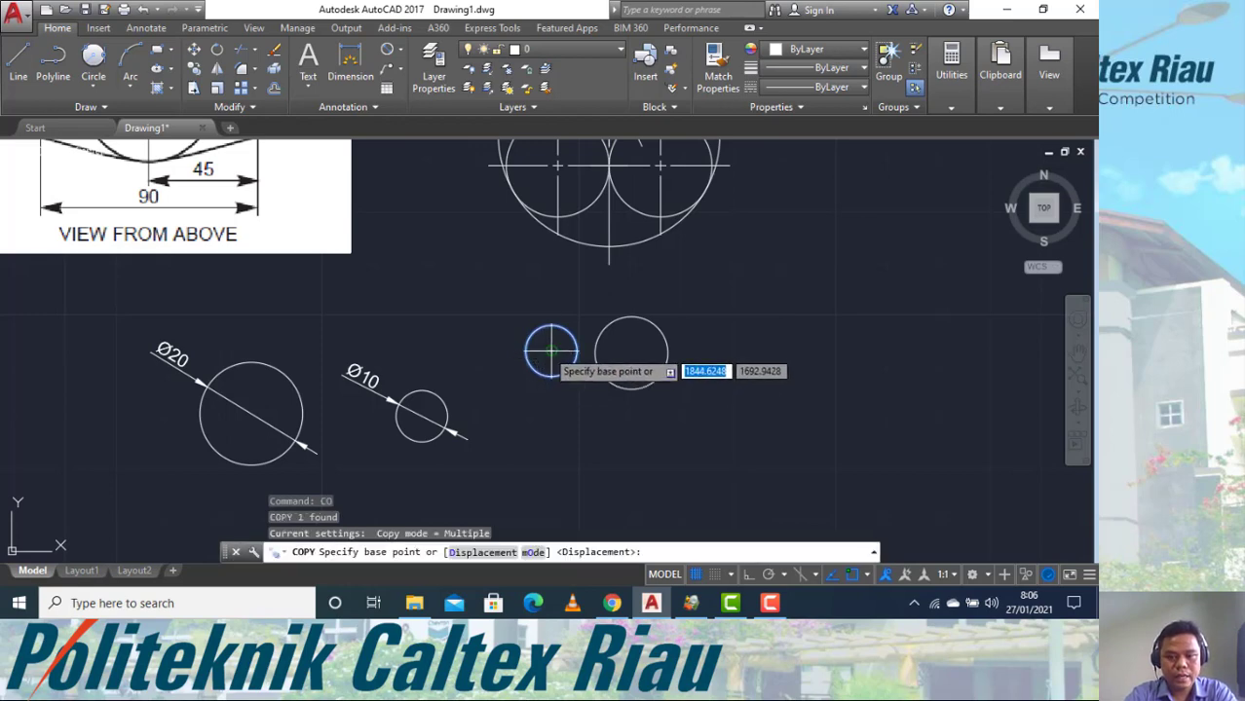
left_click(551, 351)
left_click(594, 417)
key("Escape")
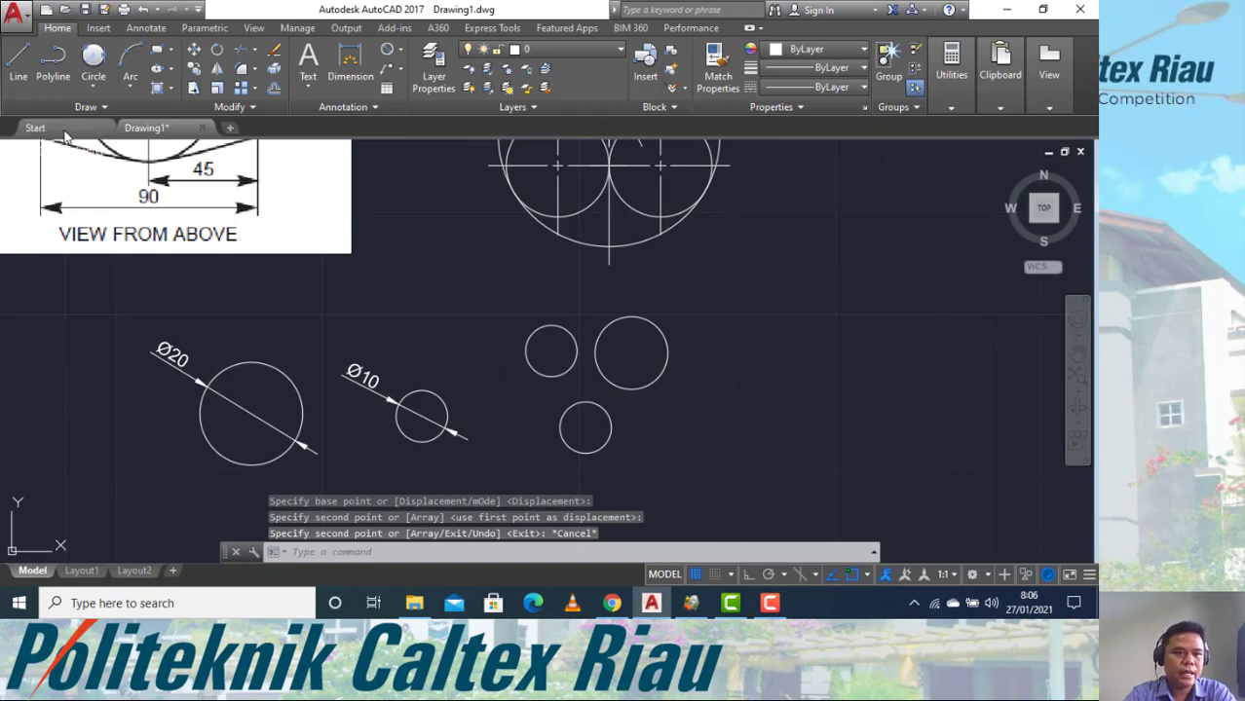
Draw a Tan, Tan, Tan circle enclosing the three undimensioned circles, tangent to their outer sides.
left_click(94, 87)
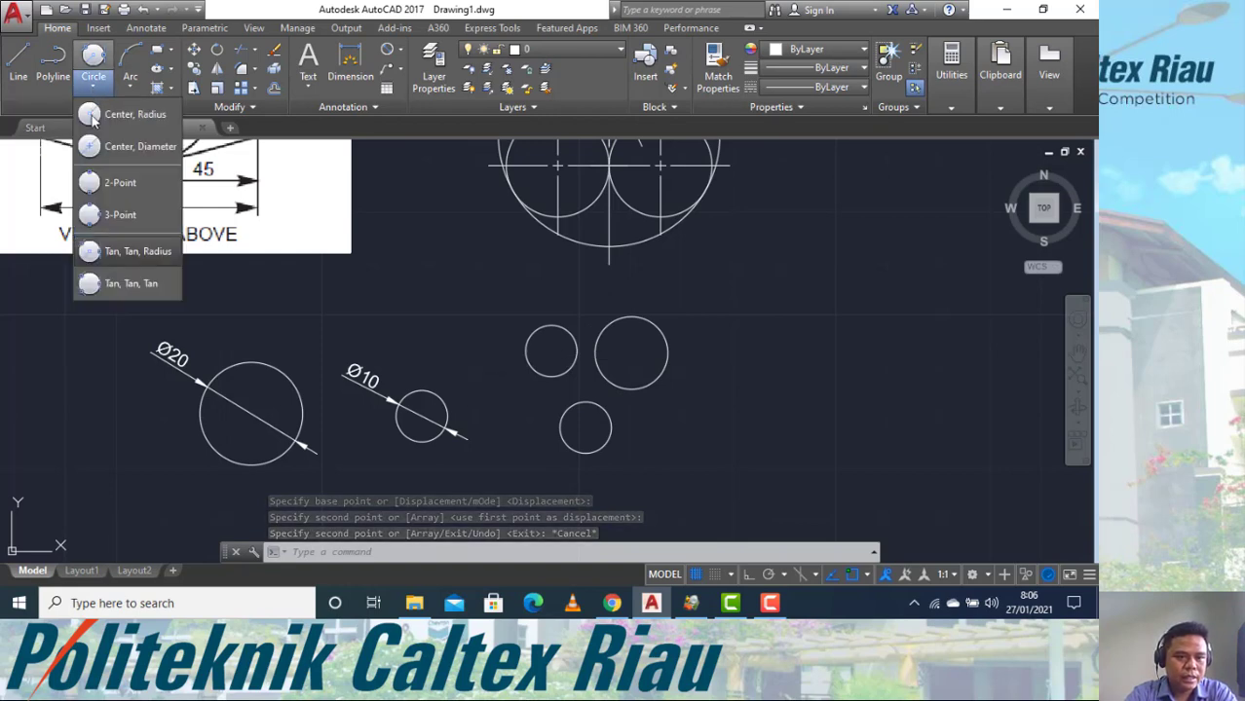
left_click(111, 285)
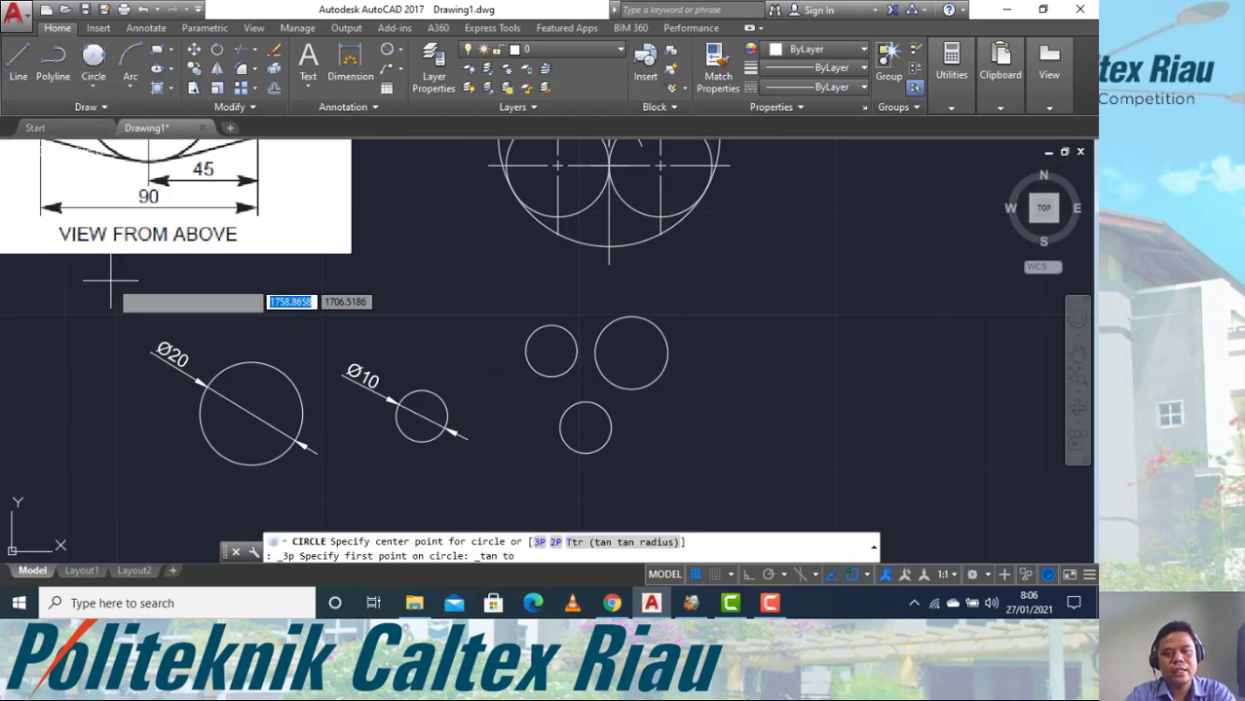
left_click(588, 451)
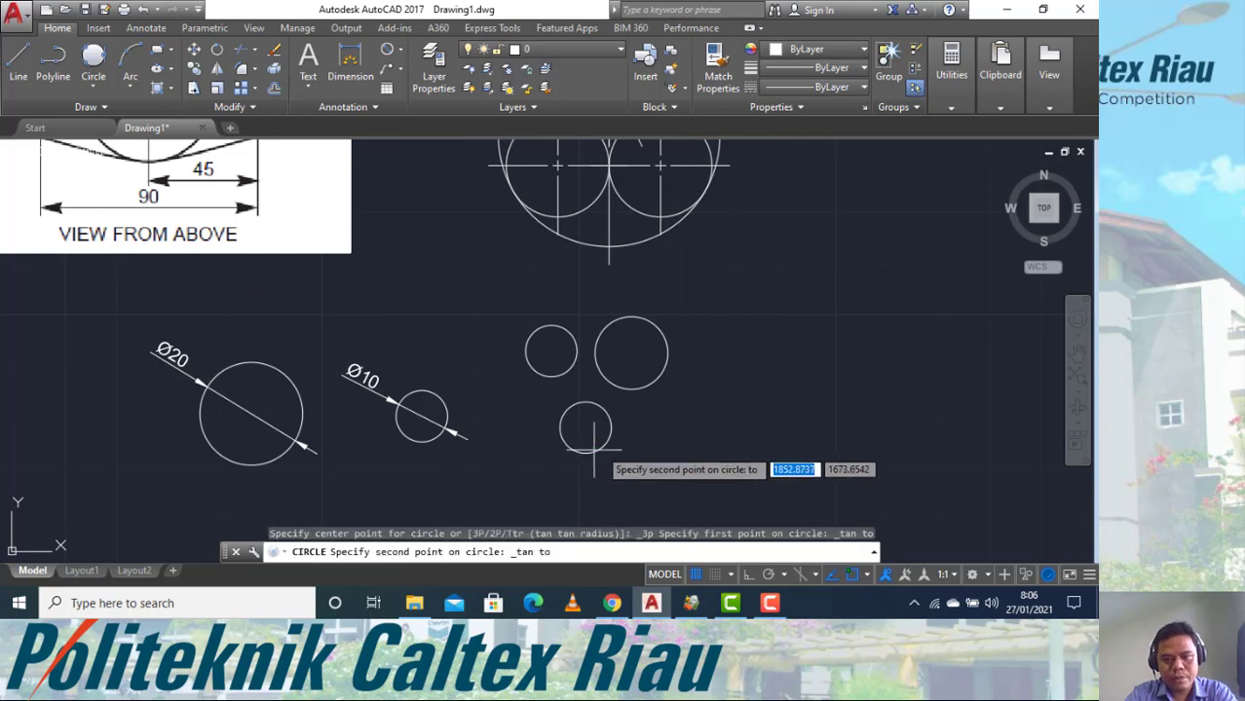
left_click(663, 365)
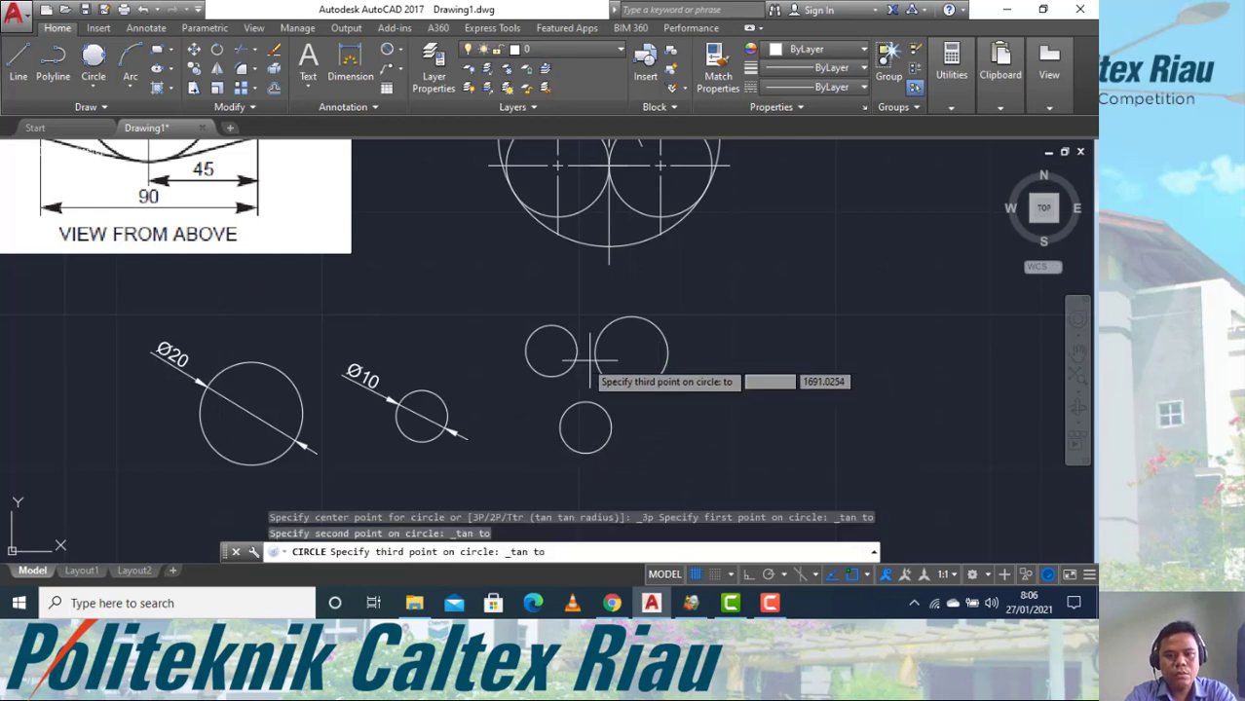
left_click(527, 352)
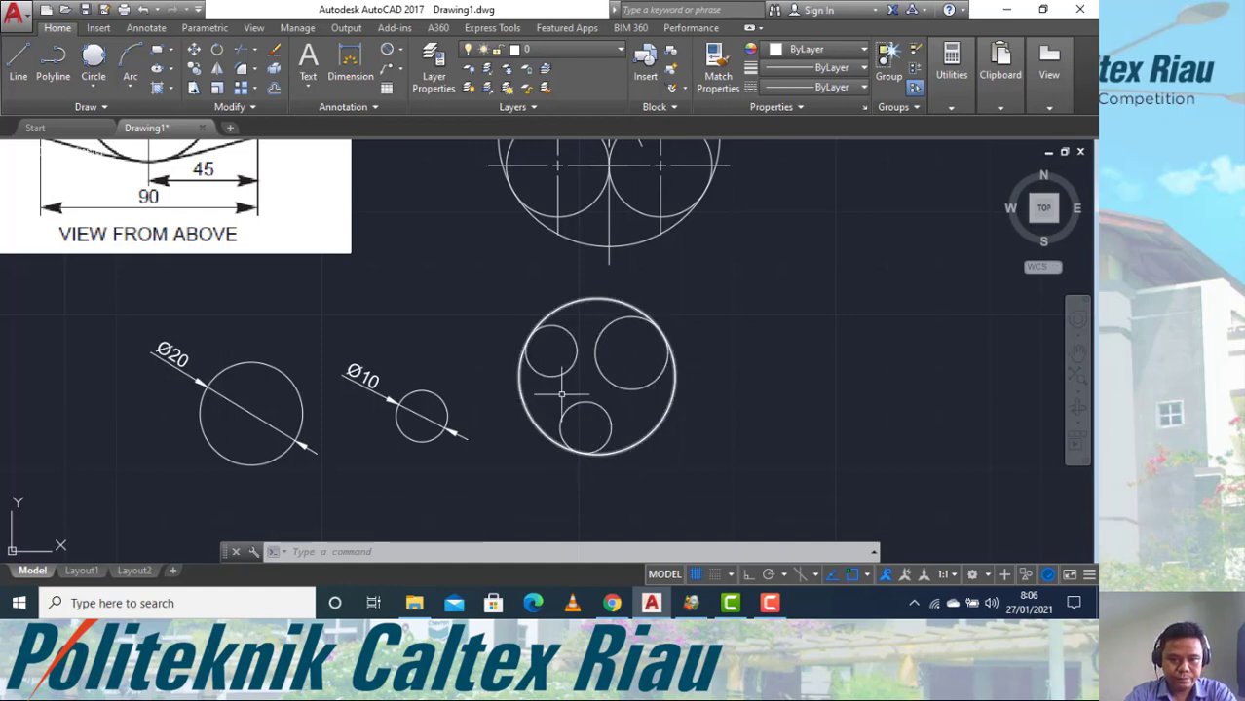
Erase the practice circles and their diameter dimensions below the two reference drawings.
left_click(93, 89)
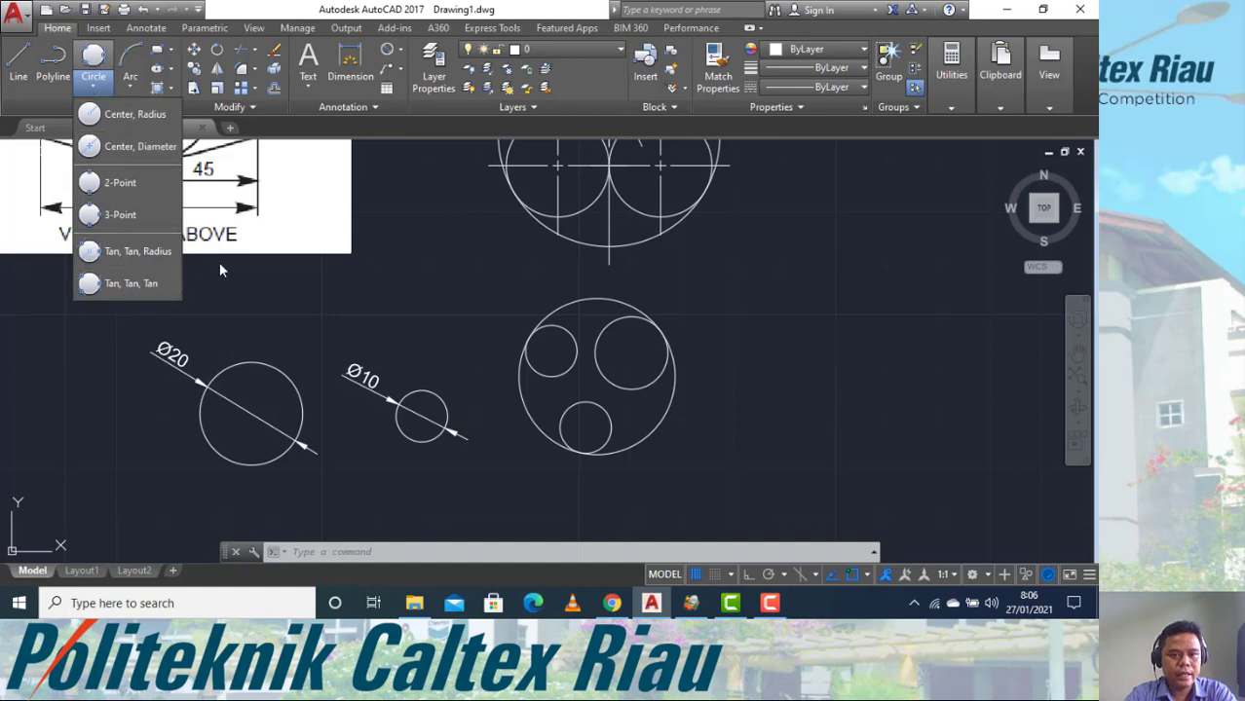
scroll(440, 319, "down", 2)
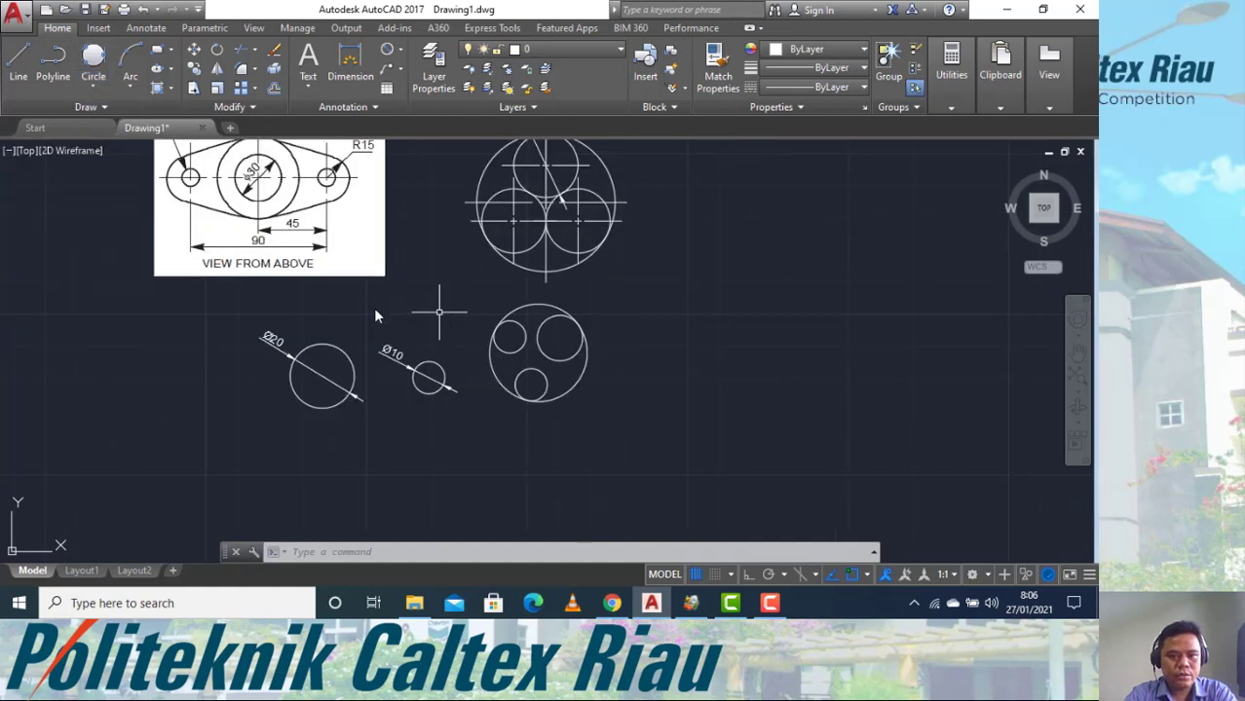
left_click(642, 438)
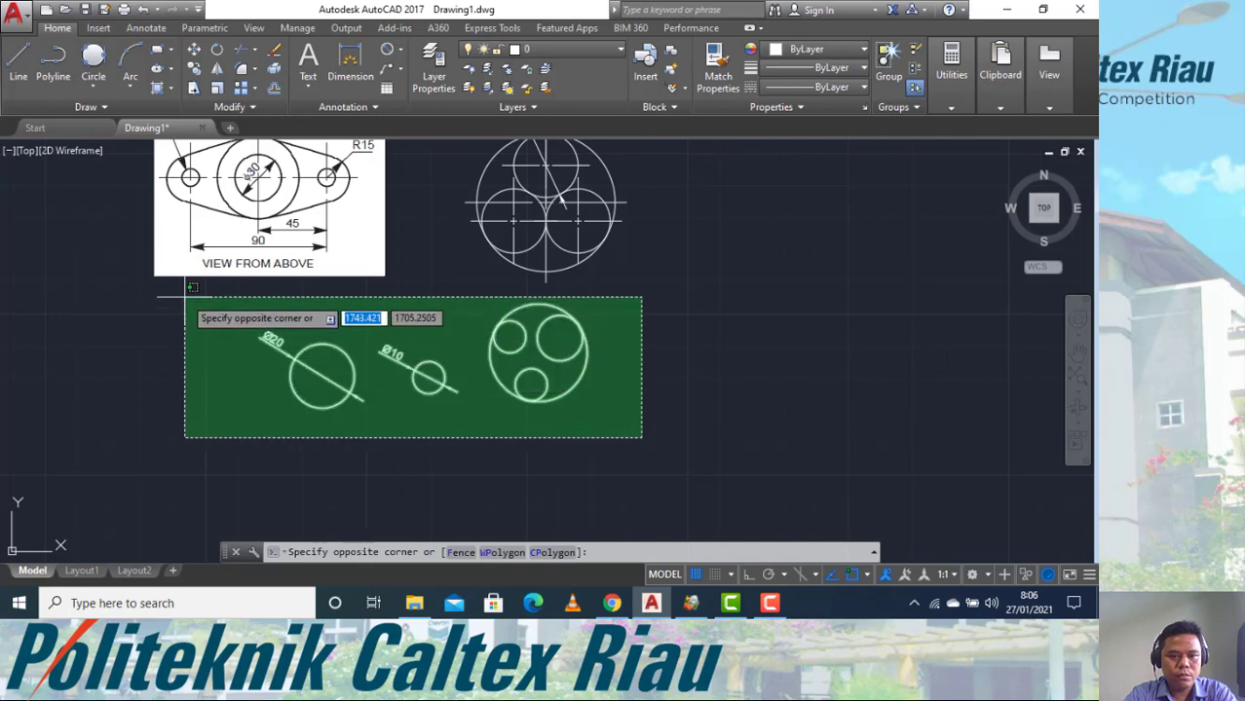
left_click(184, 291)
type("e")
key("Return")
Draw a circle of radius 10 in the empty area below the reference figure of three enclosed circles.
mouse_move(375, 338)
middle_mouse_down()
mouse_move(449, 419)
mouse_move(459, 376)
middle_mouse_up()
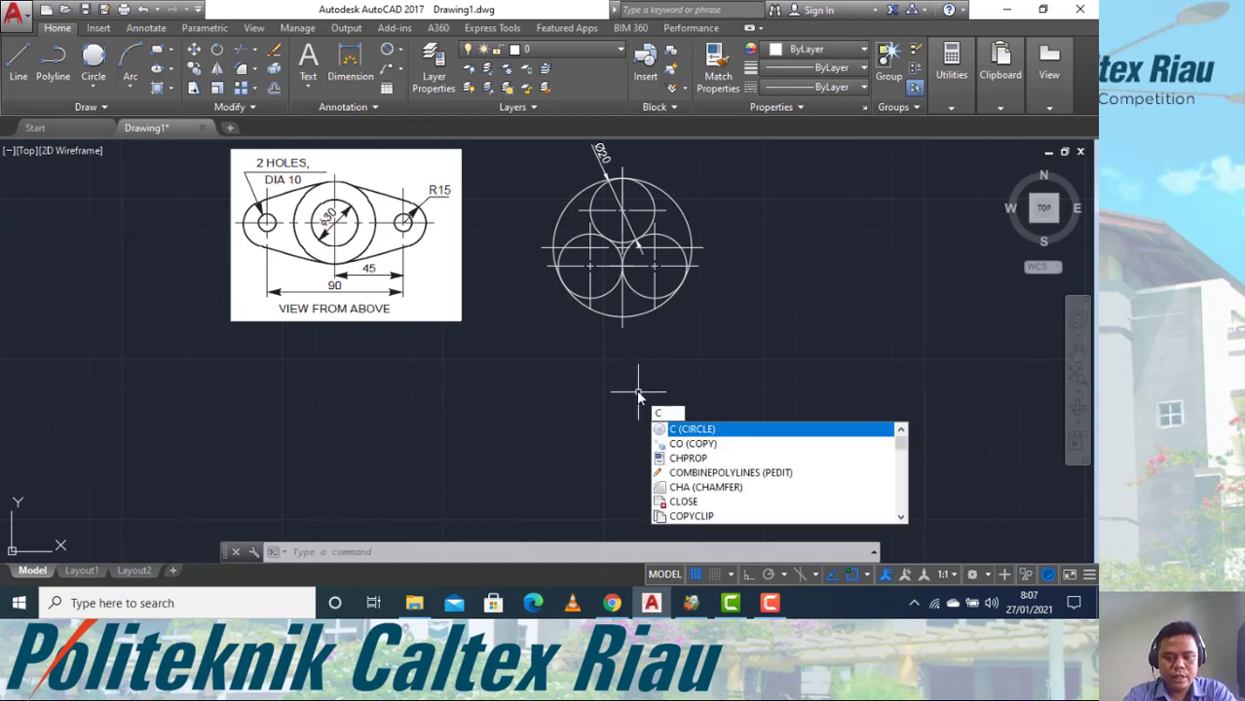
key("Return")
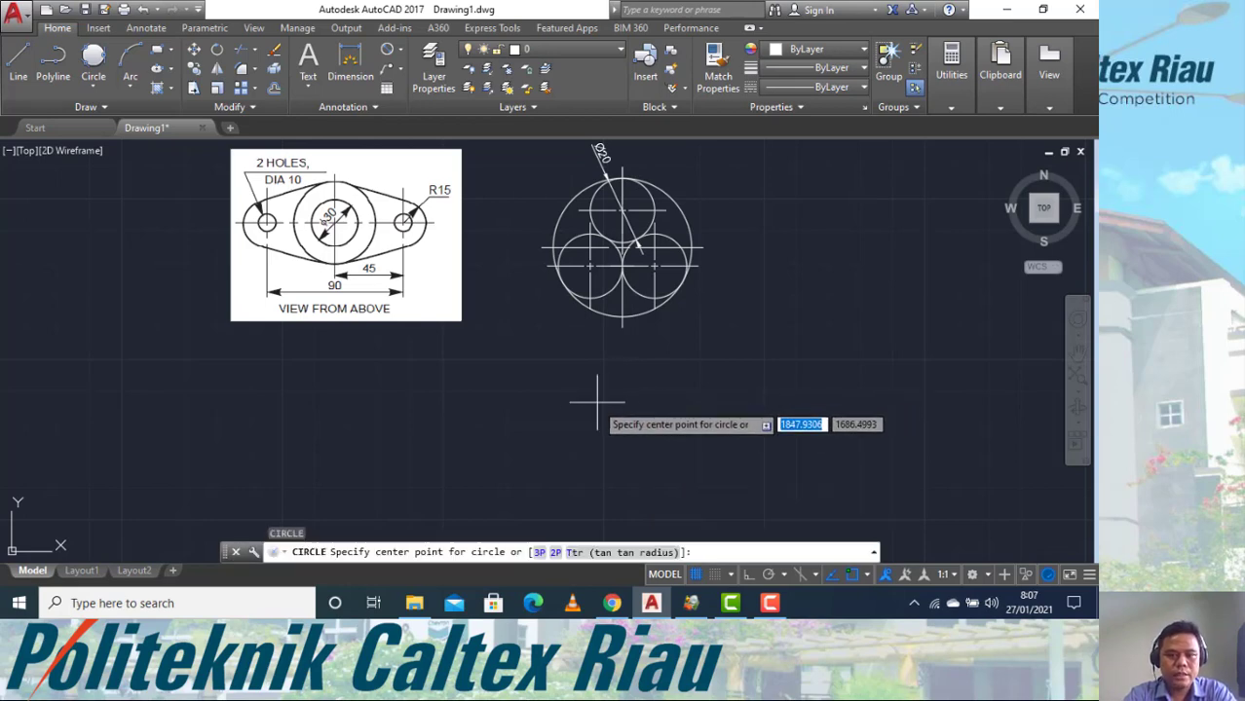
left_click(588, 431)
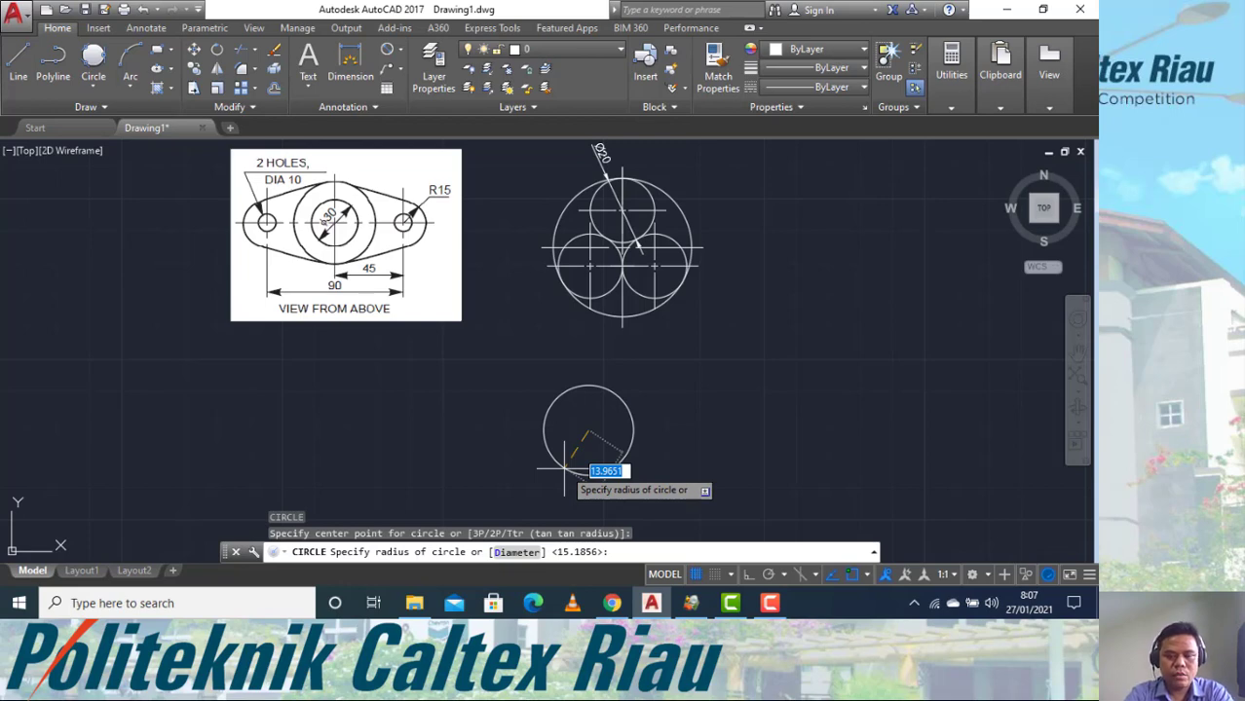
key("Return")
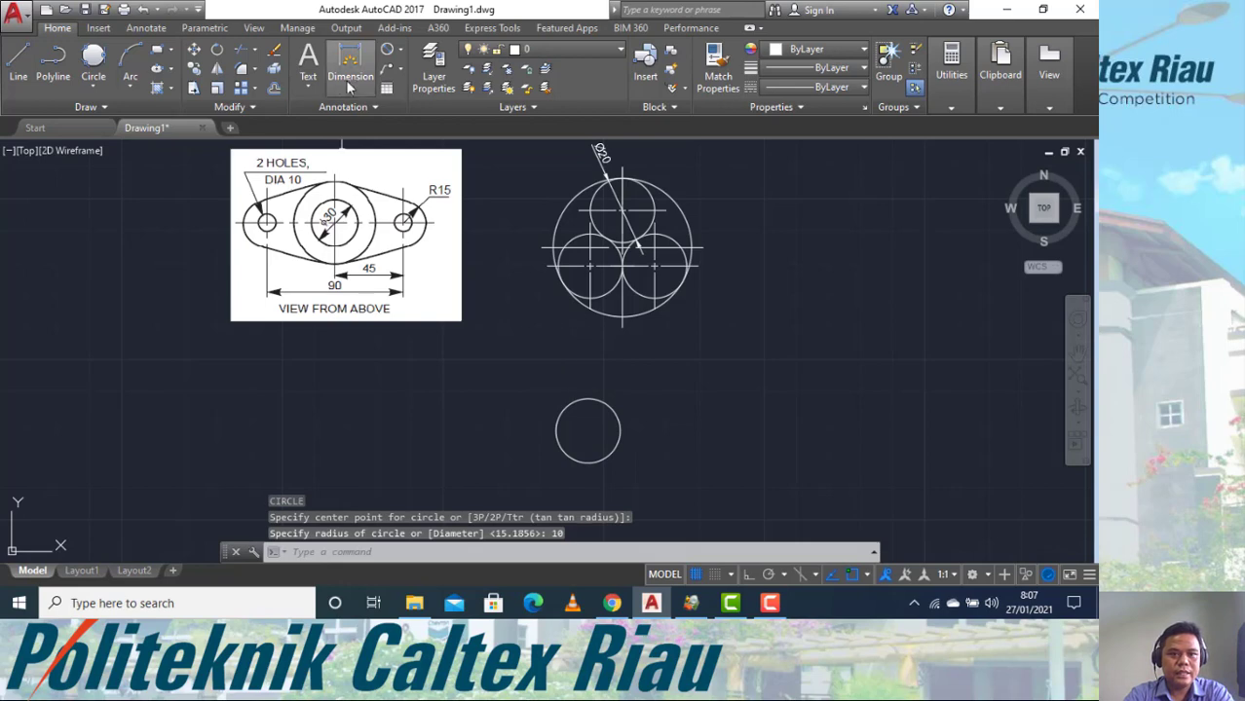
left_click(387, 49)
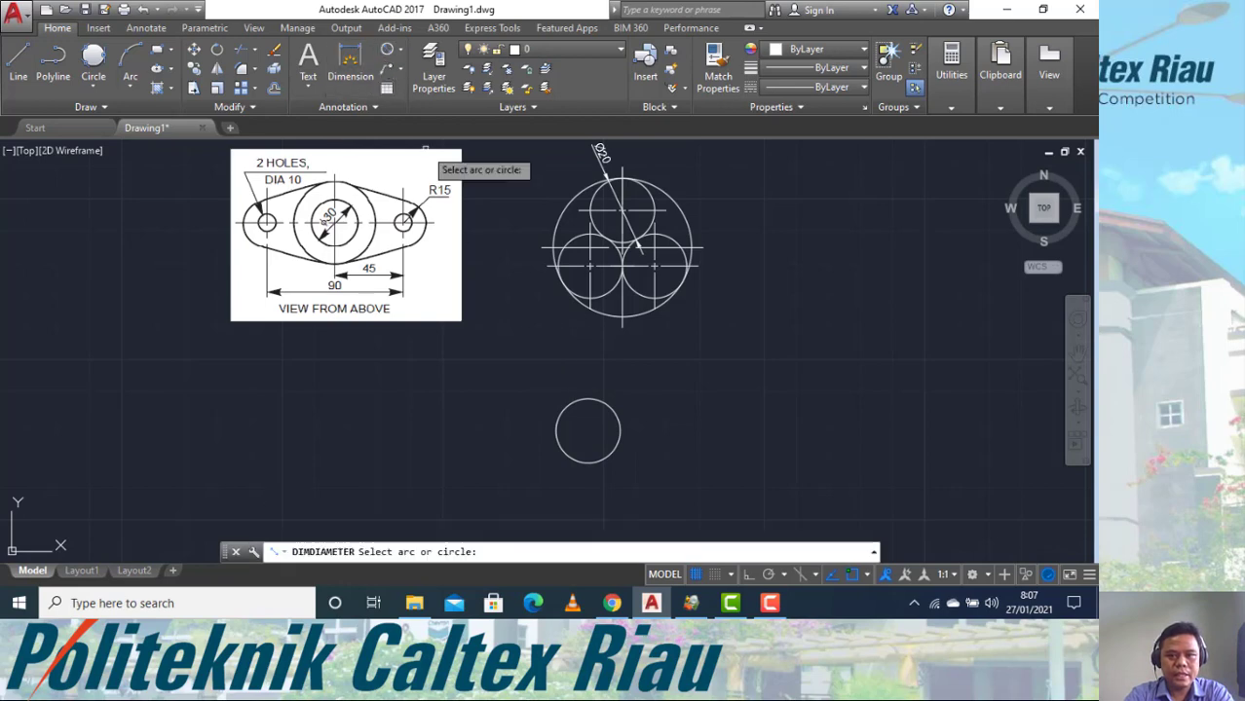
left_click(556, 423)
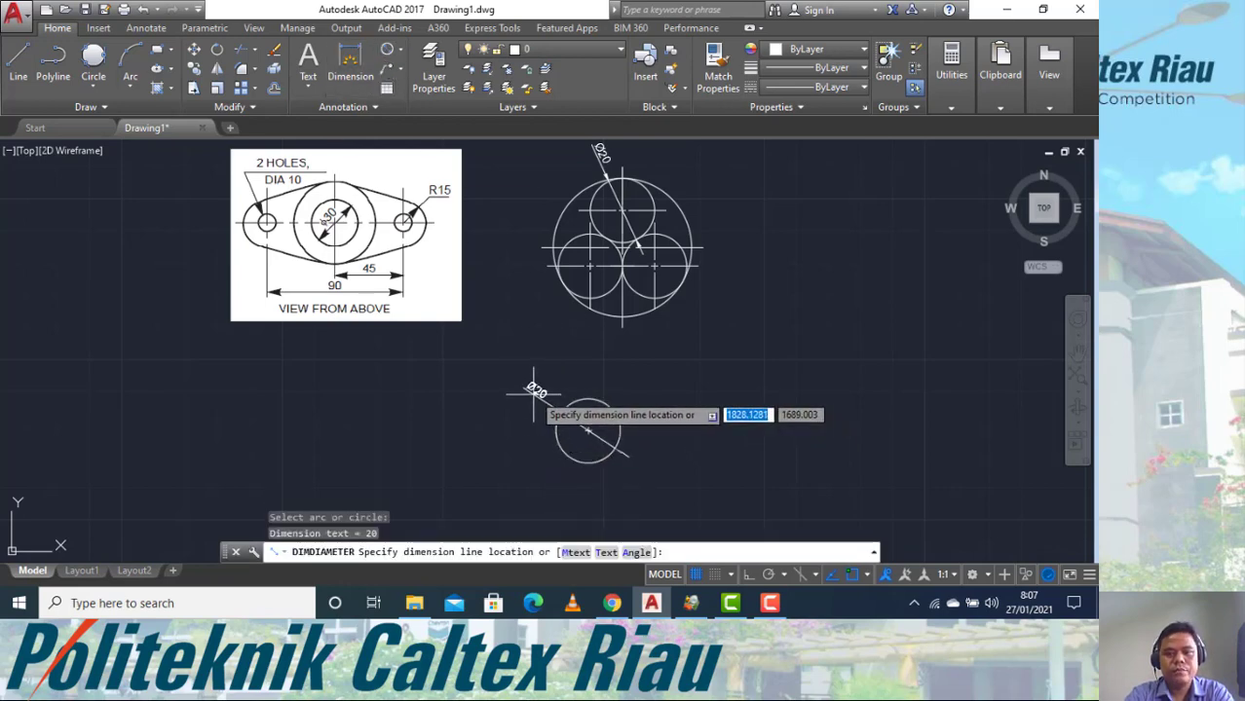
key("Escape")
Copy the new circle from its left quadrant to its right quadrant so the two circles touch side by side.
left_click(568, 440)
left_click(536, 406)
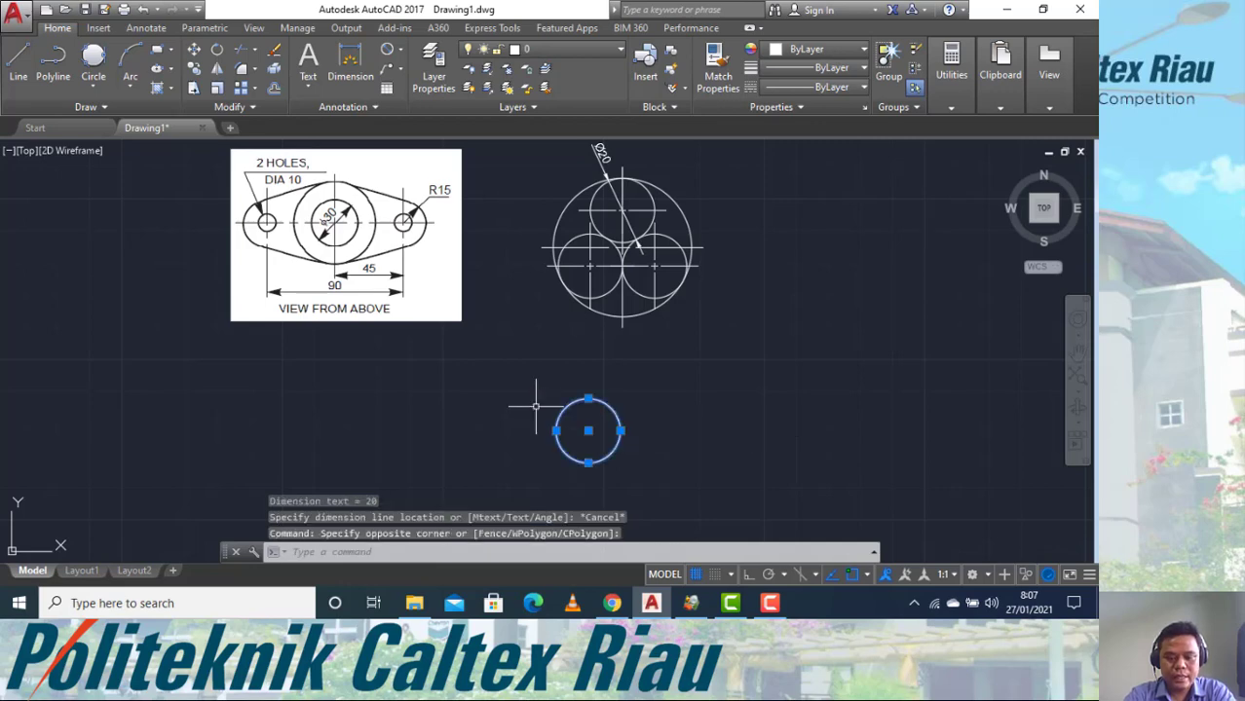
type("co")
key("Return")
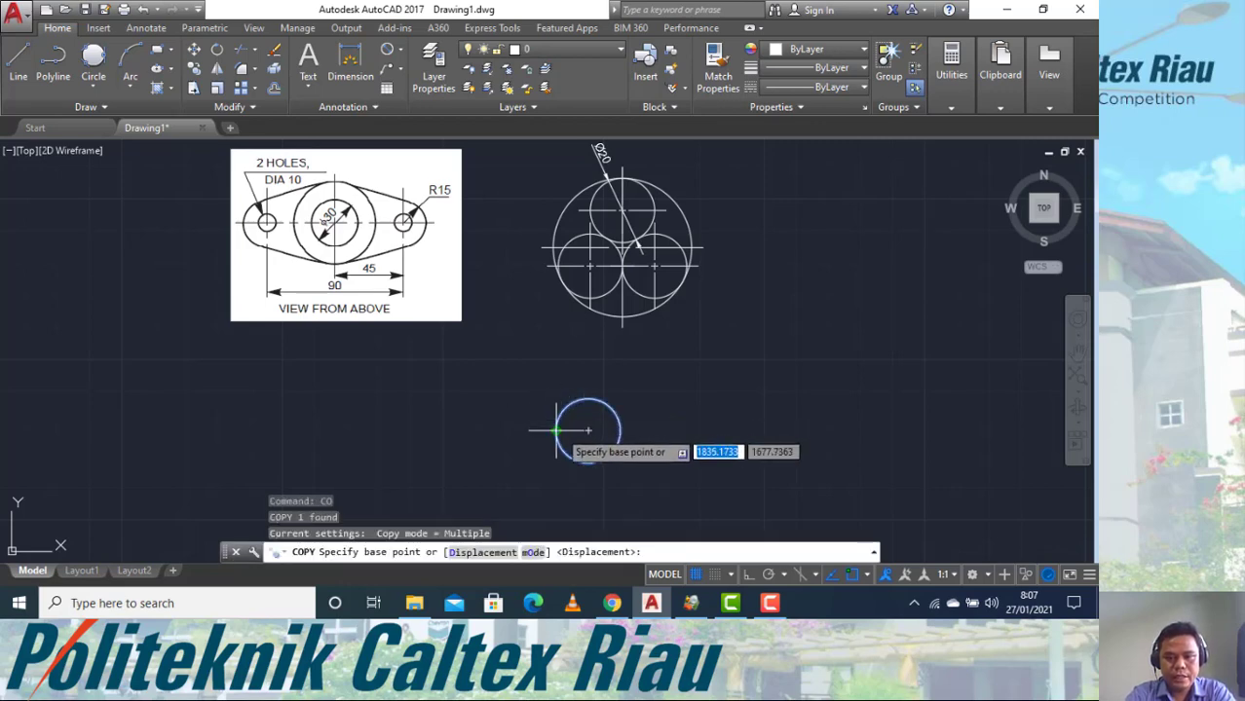
left_click(558, 429)
left_click(620, 430)
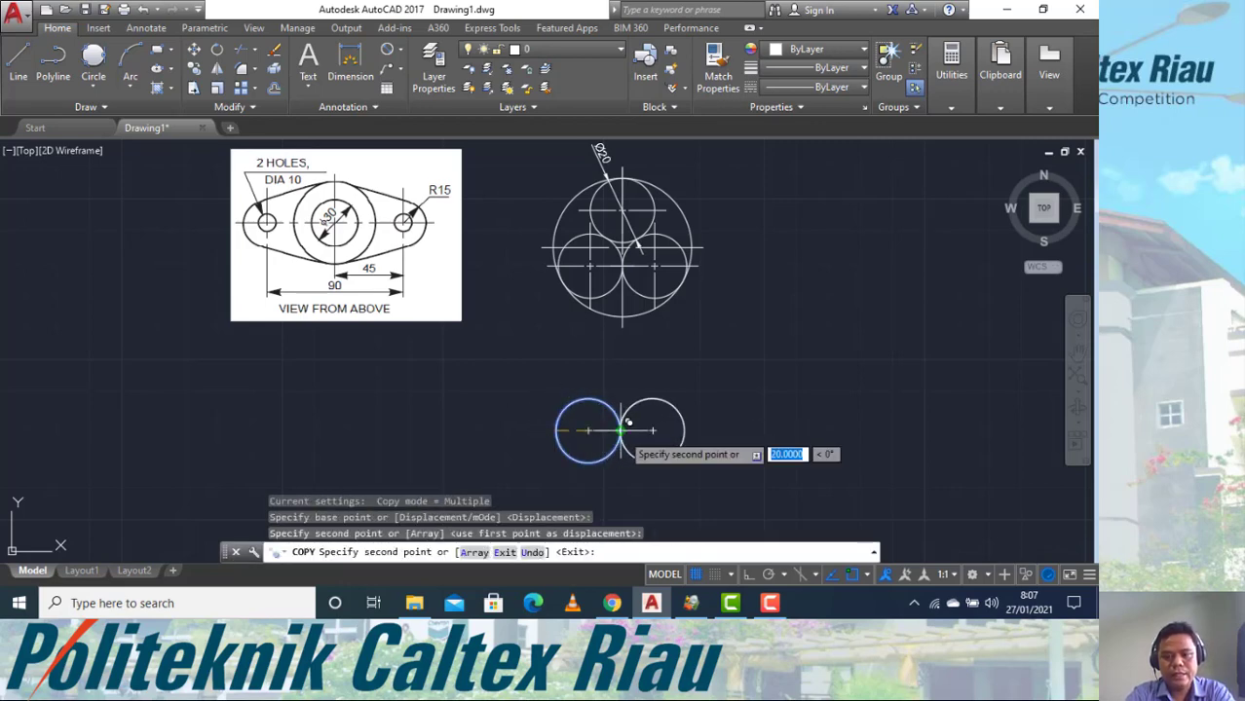
key("Escape")
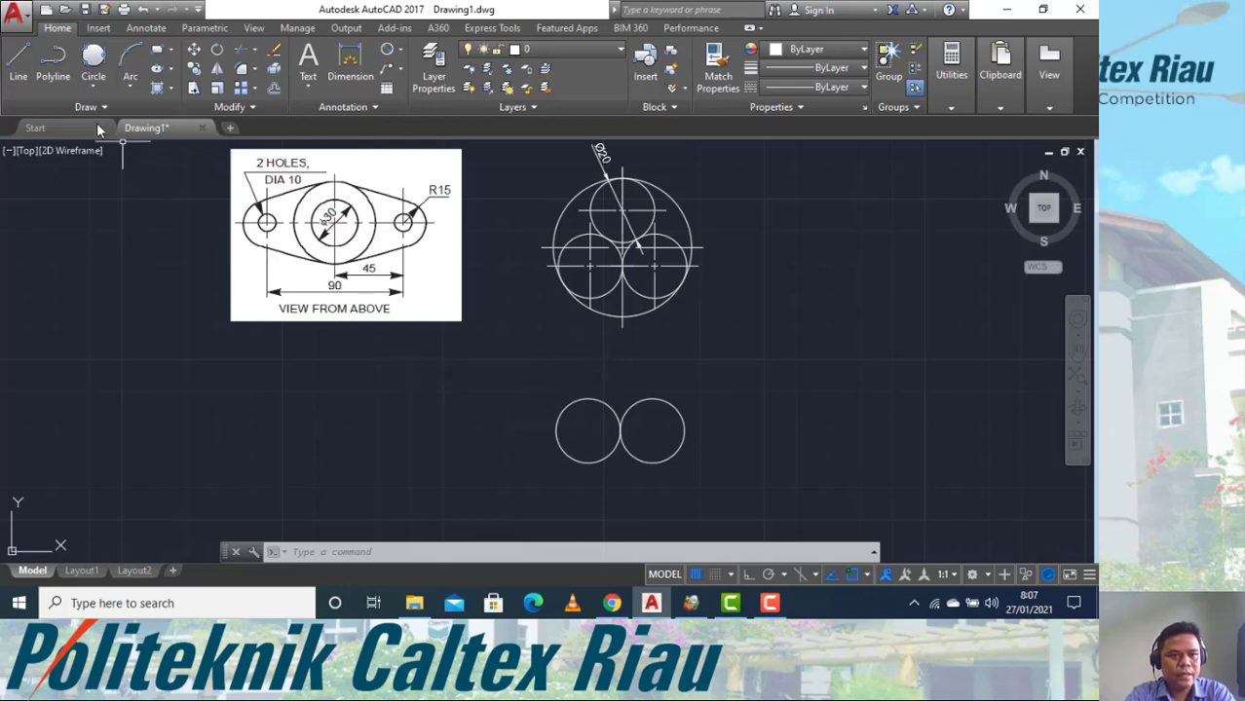
Draw a Tan, Tan, Radius circle of radius 10 tangent to the upper sides of the two touching circles.
left_click(93, 88)
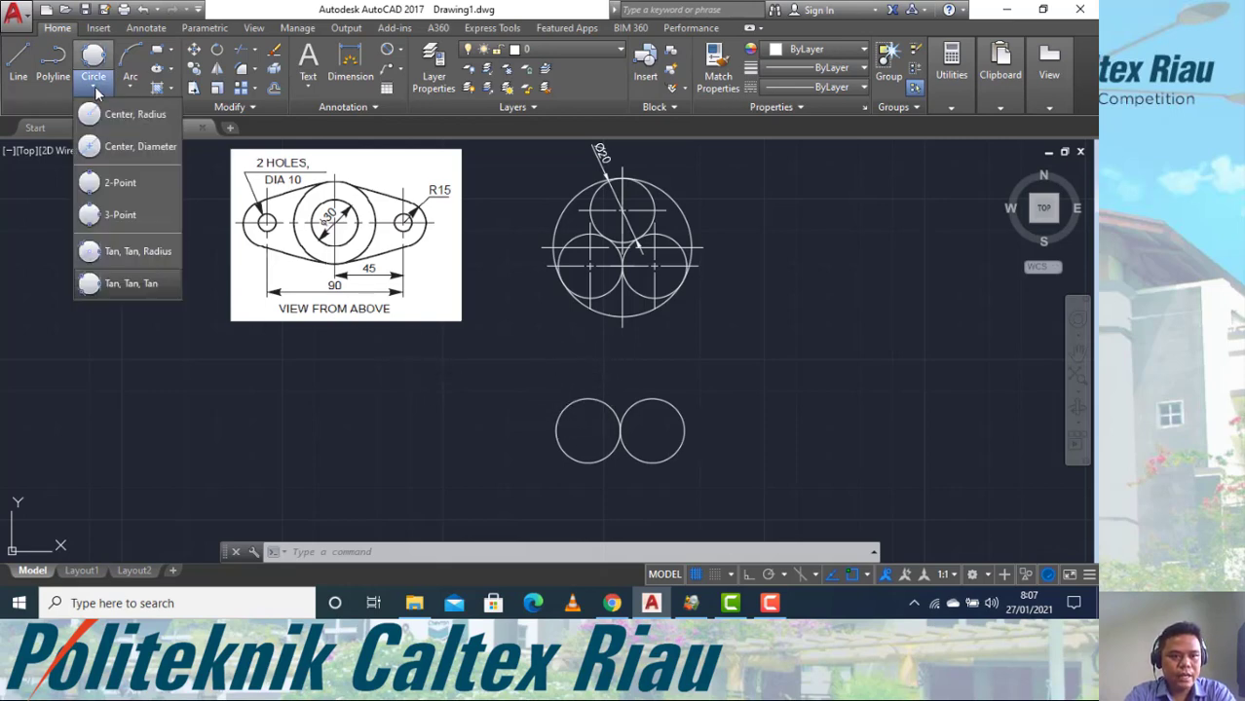
left_click(116, 251)
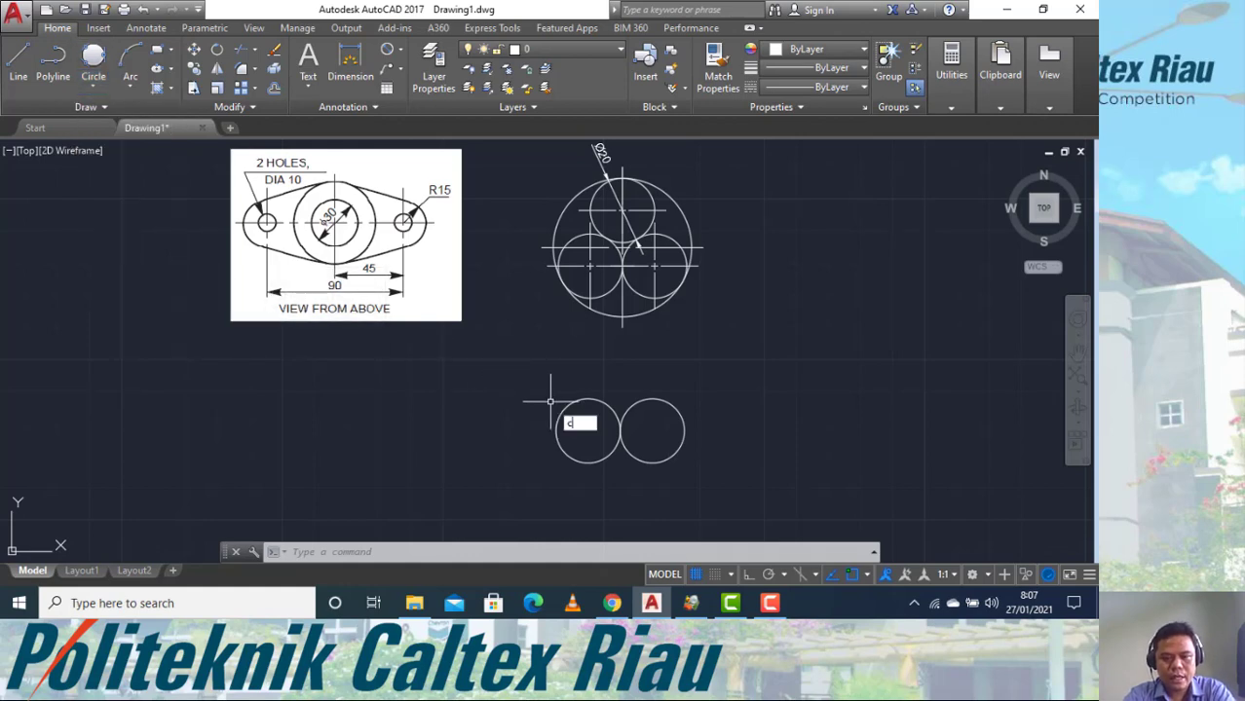
type("c")
key("Return")
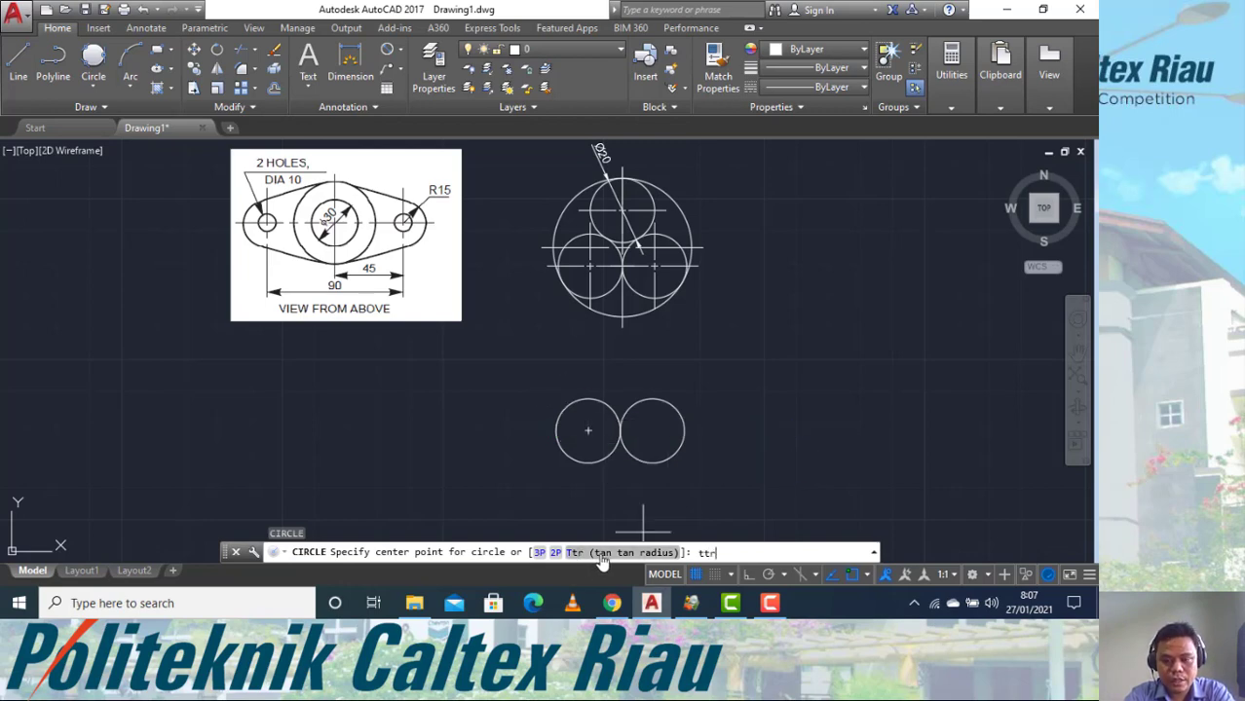
key("Return")
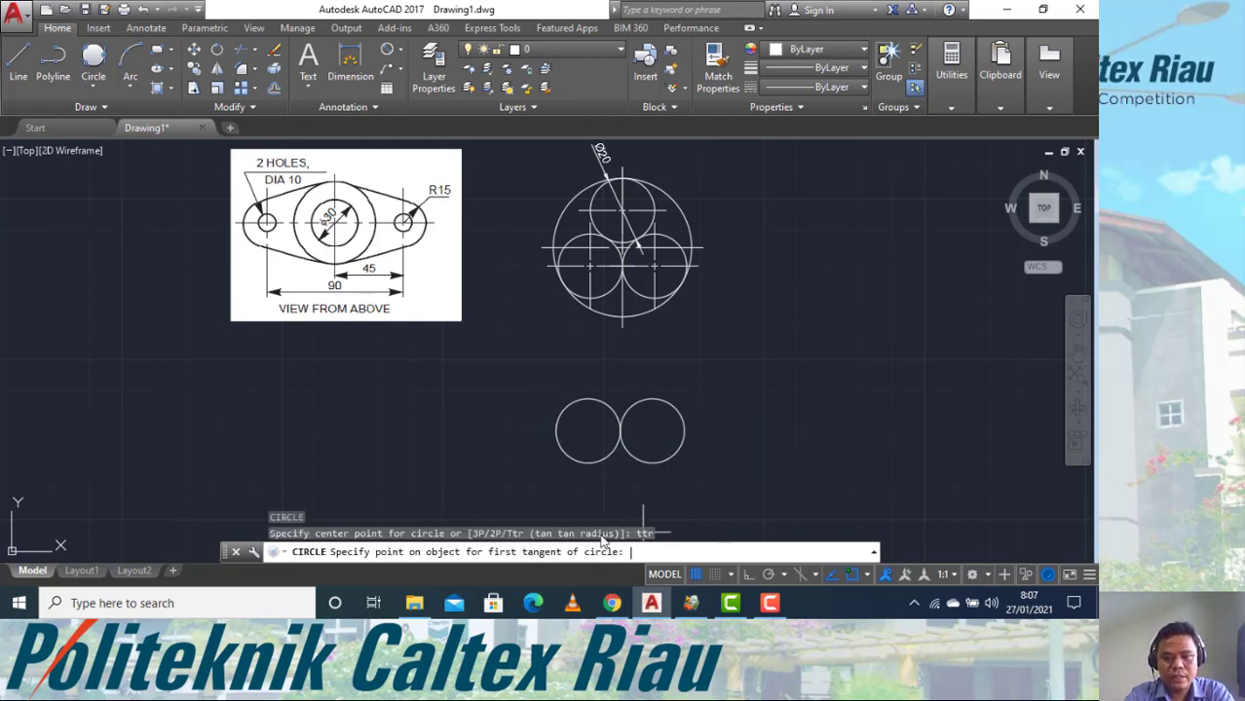
left_click(592, 397)
left_click(648, 399)
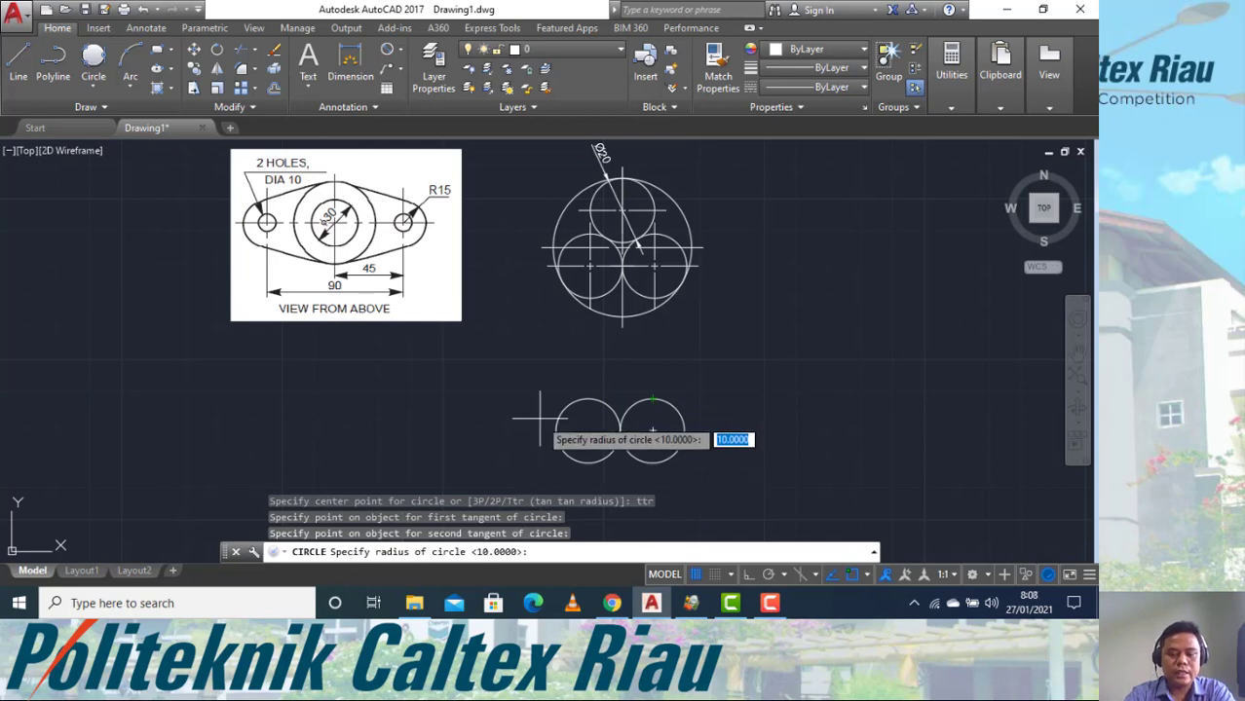
type("10")
key("Return")
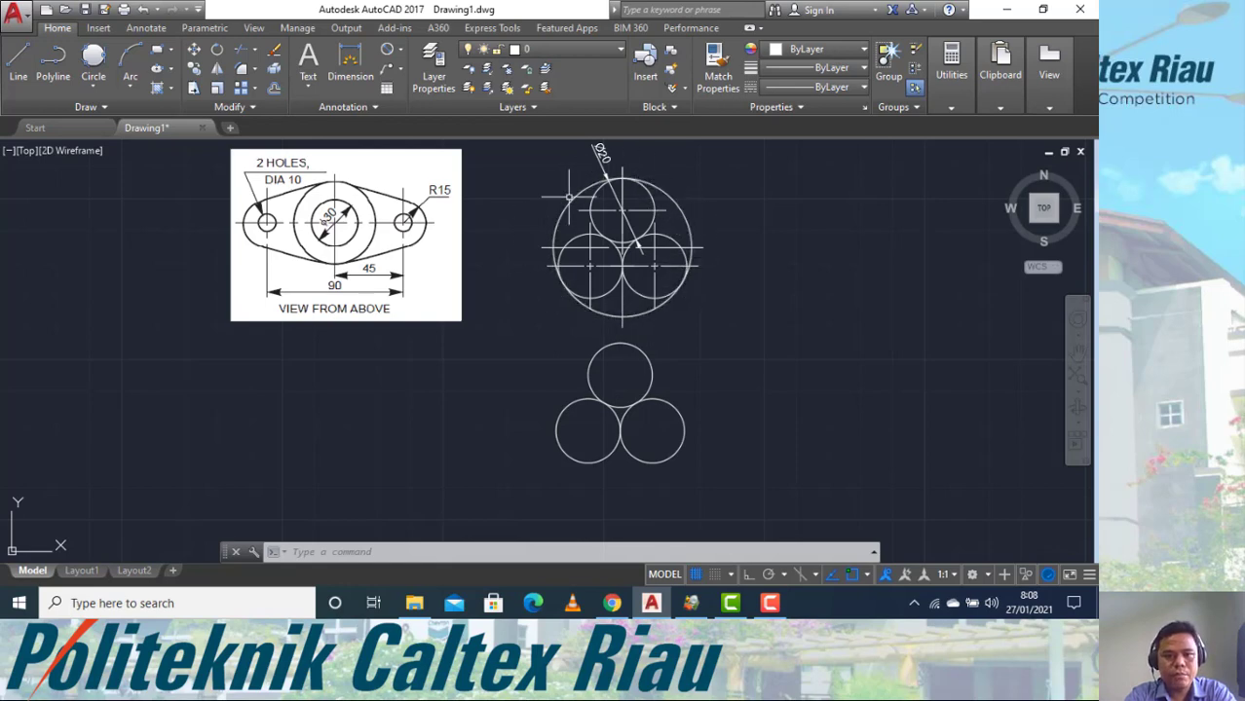
Draw a Tan, Tan, Tan circle enclosing the three equal circles, tangent to their outer sides.
left_click(92, 86)
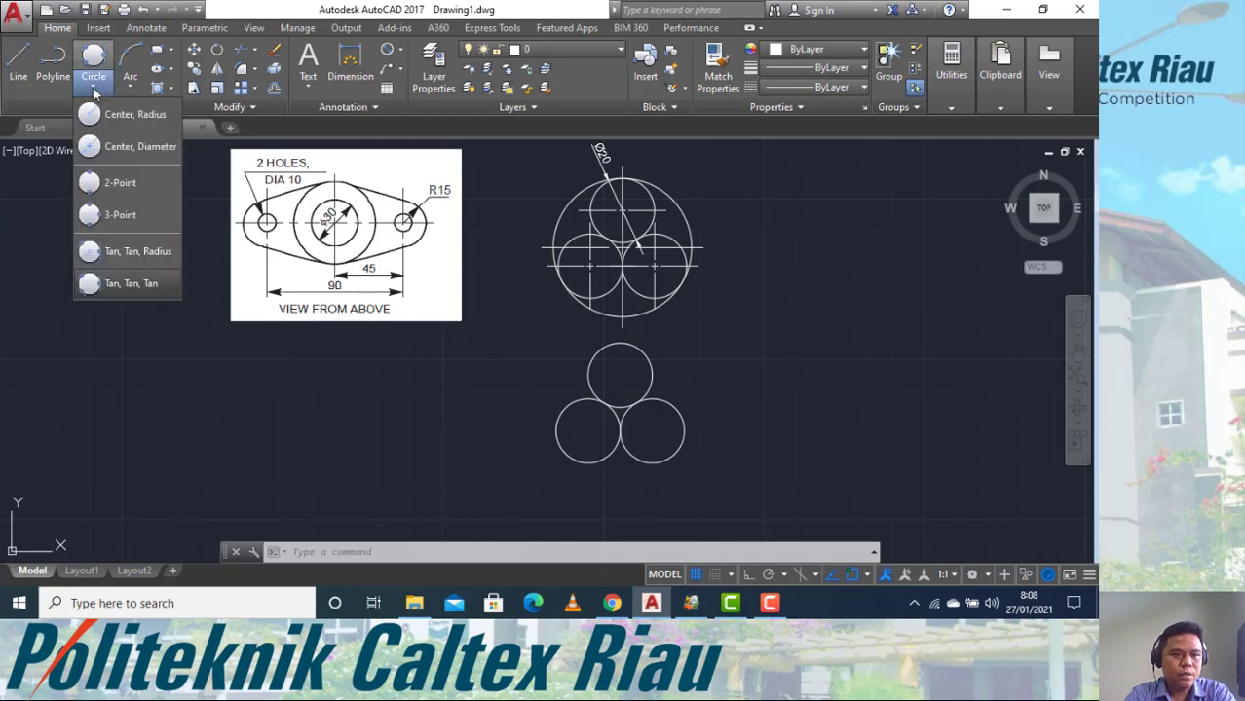
left_click(118, 284)
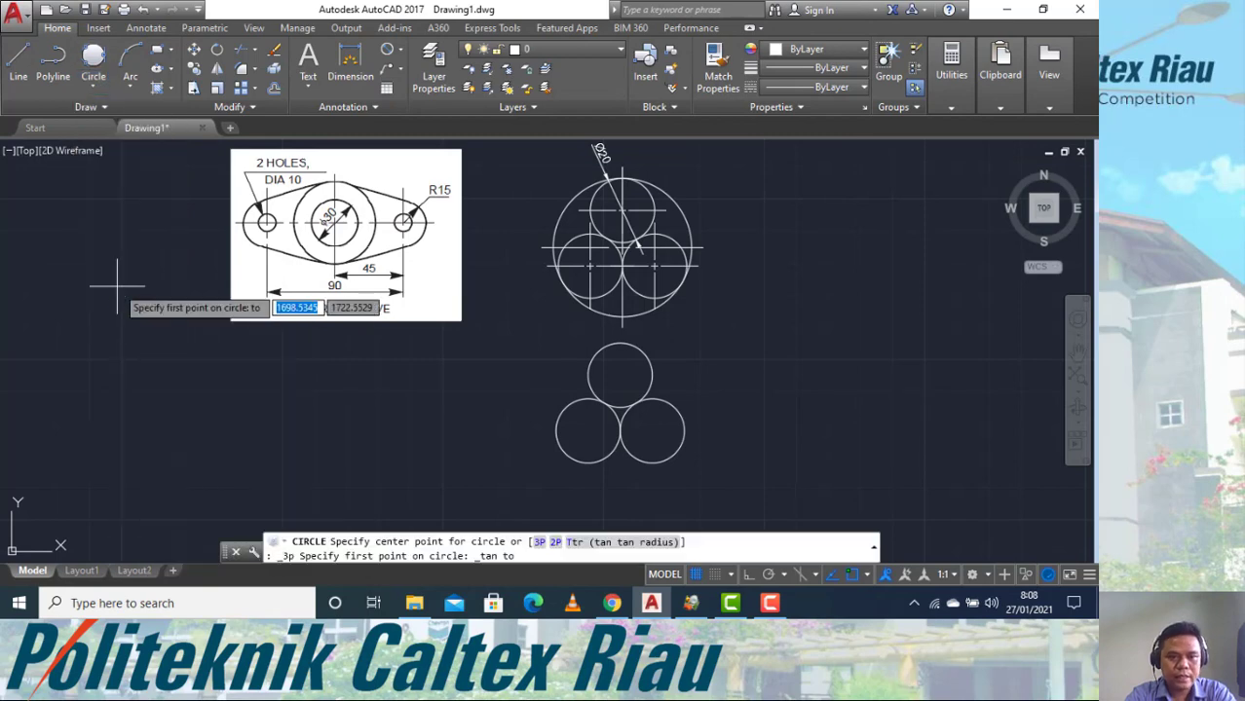
left_click(563, 451)
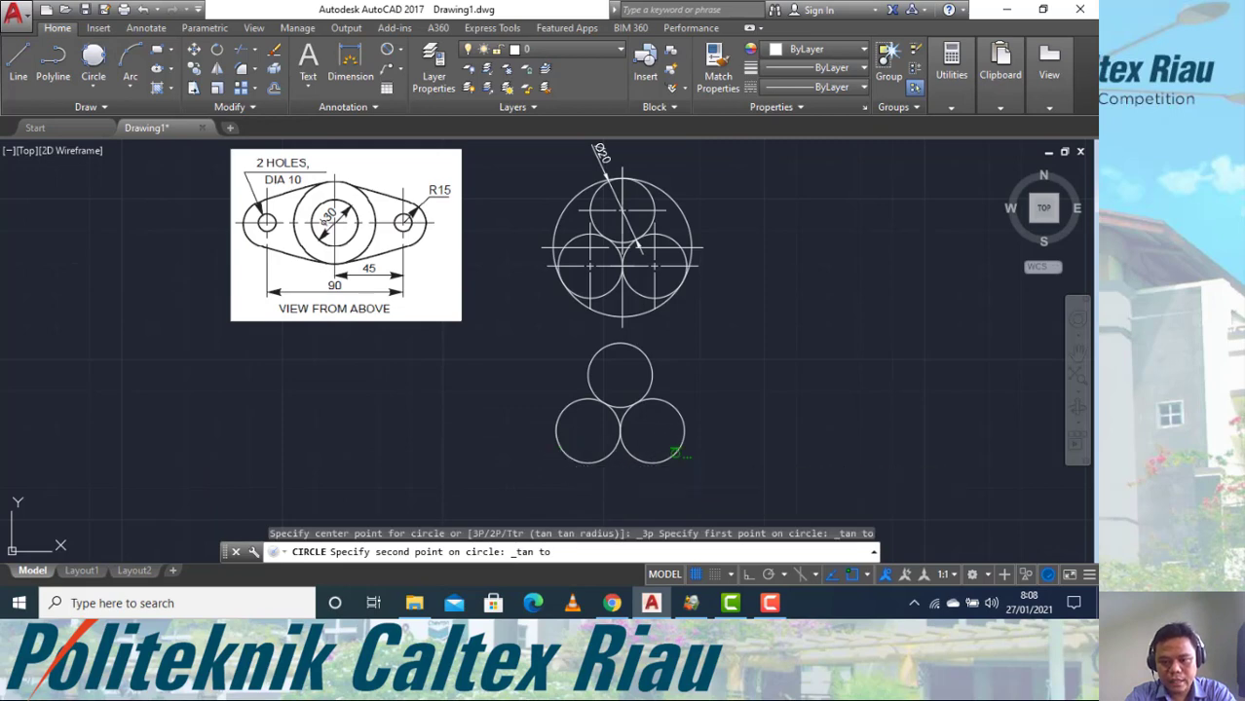
left_click(675, 452)
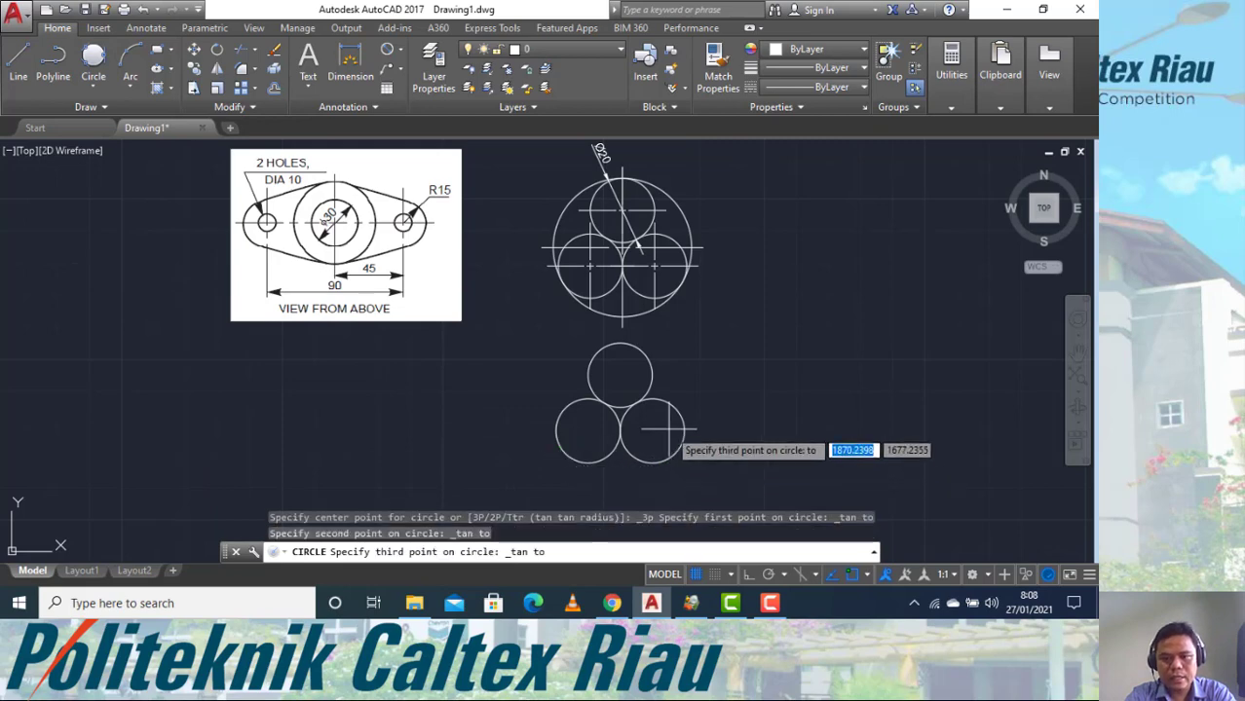
left_click(616, 343)
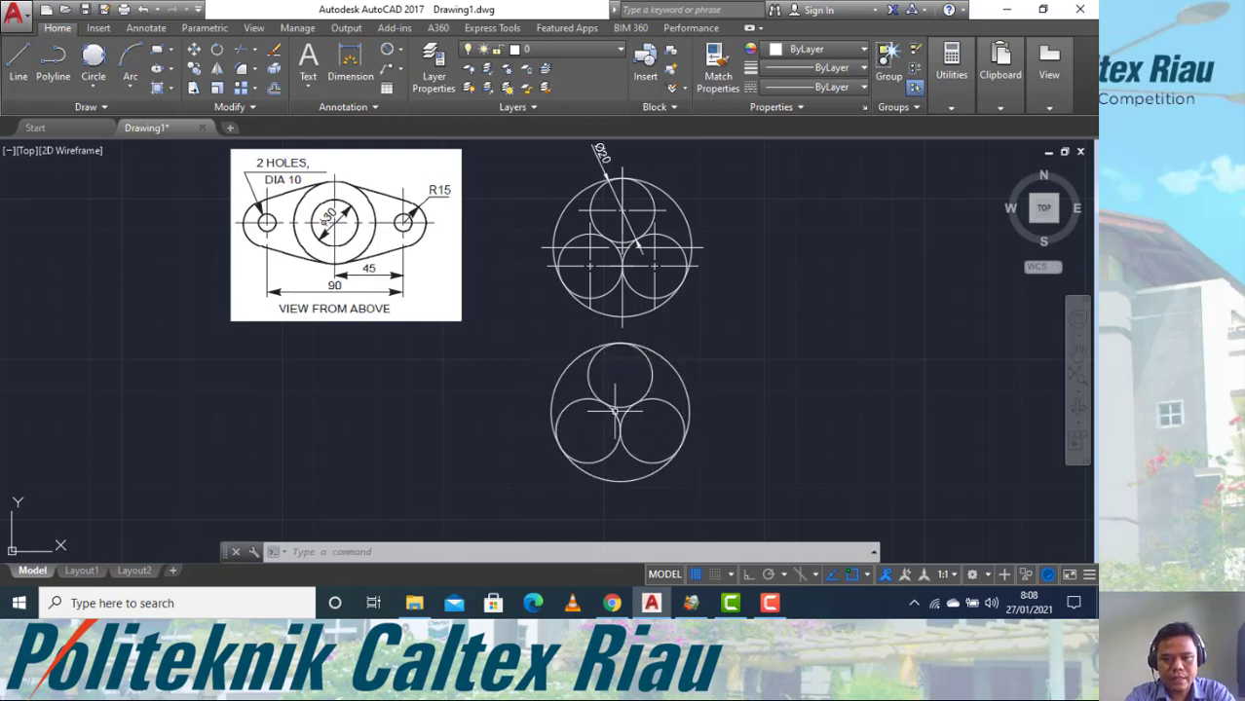
Add a diameter dimension to the upper inner circle, with its text outside the enclosing circle at upper left.
left_click(389, 54)
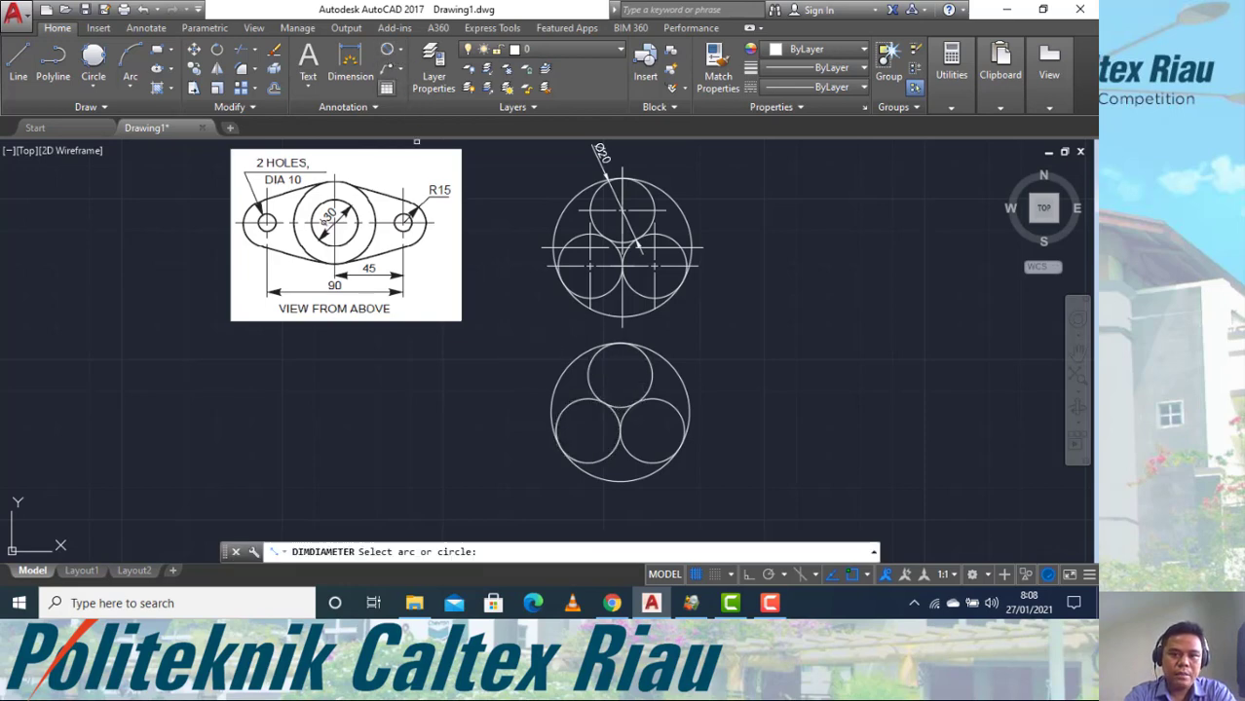
left_click(591, 378)
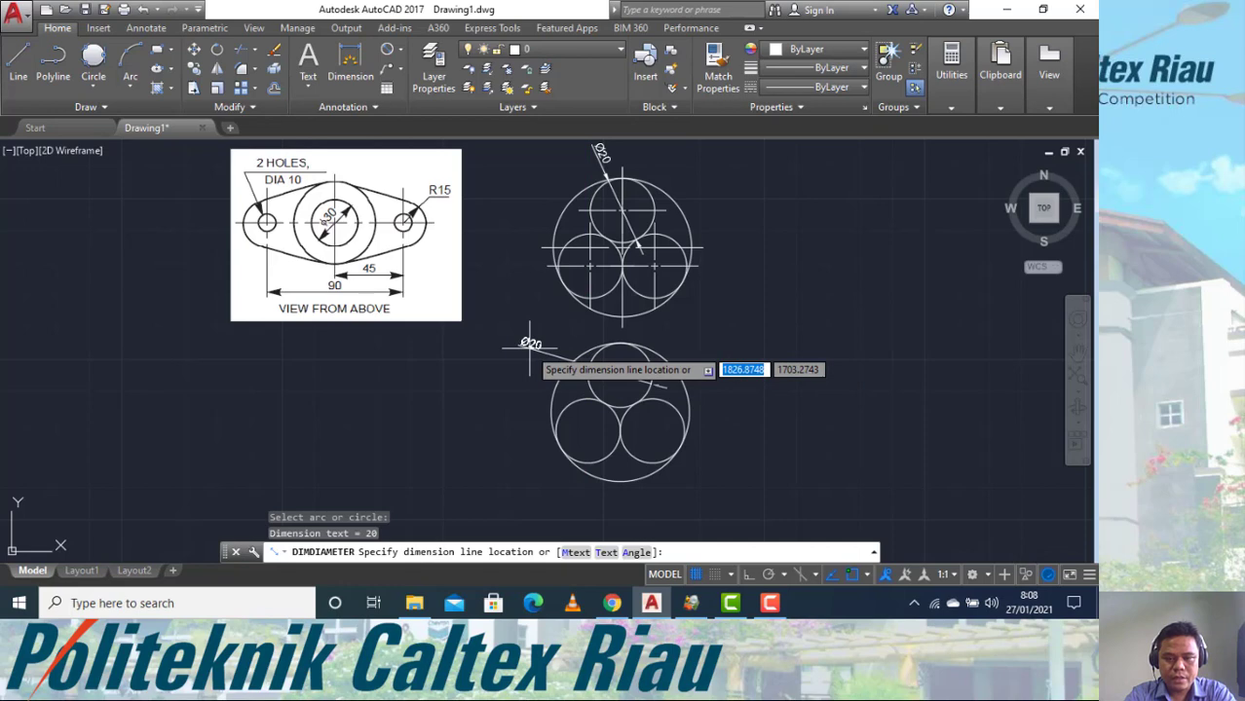
left_click(530, 346)
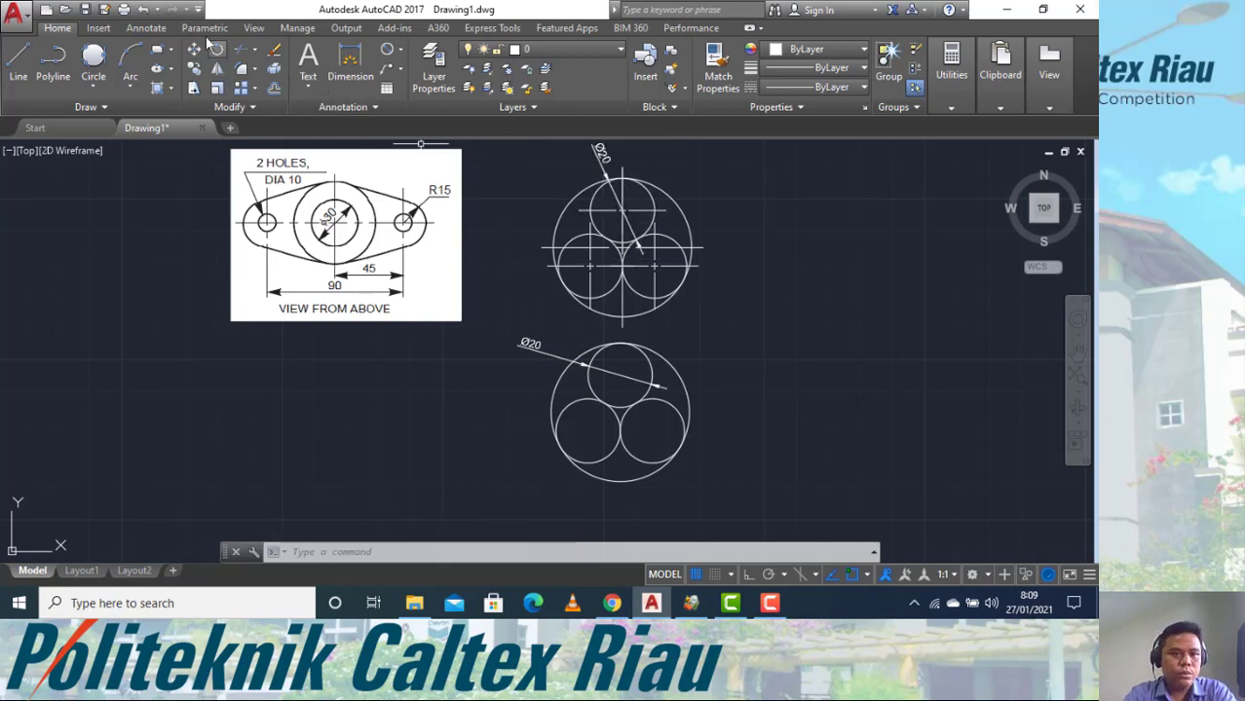
Add center marks to the enclosing circle and the three inner circles of the new figure.
left_click(149, 29)
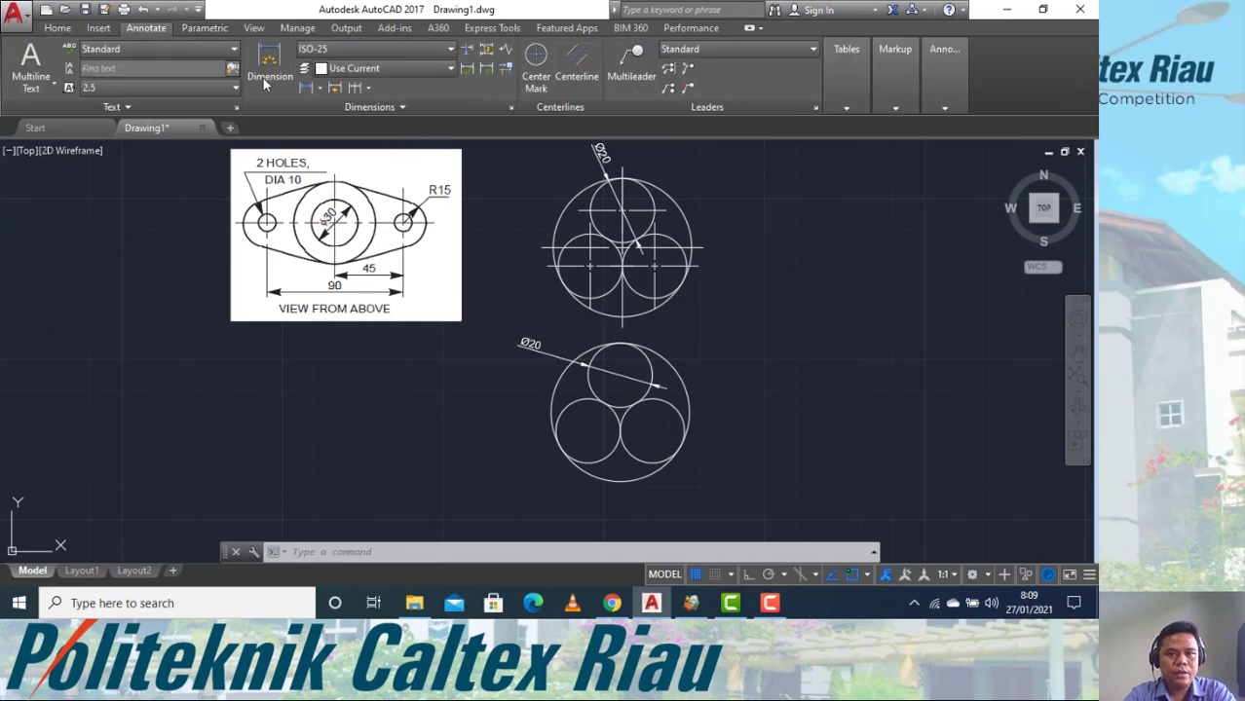
left_click(535, 62)
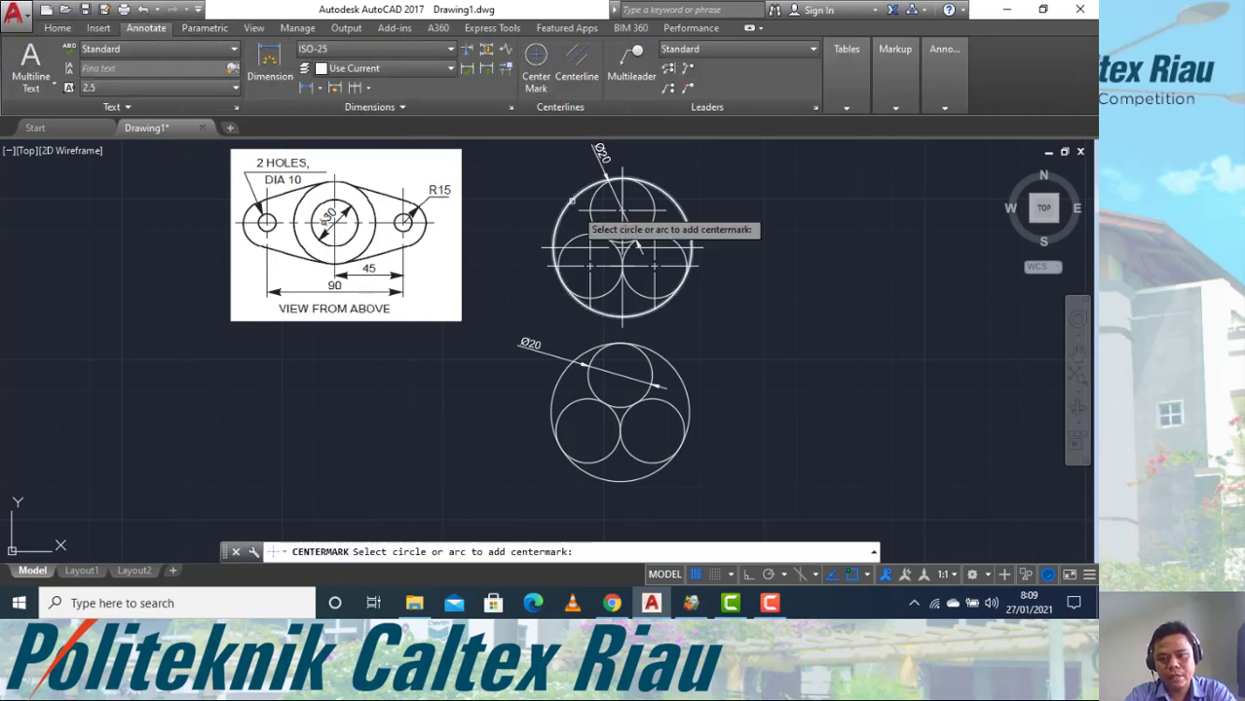
left_click(677, 373)
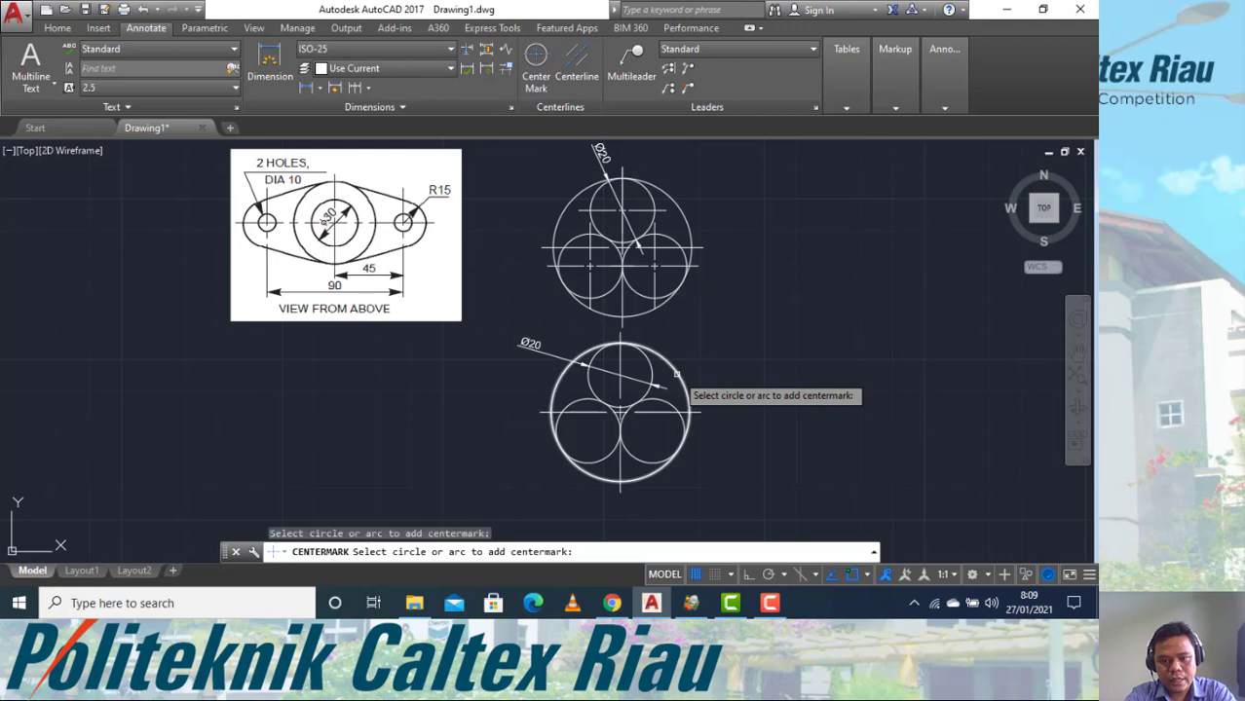
left_click(652, 371)
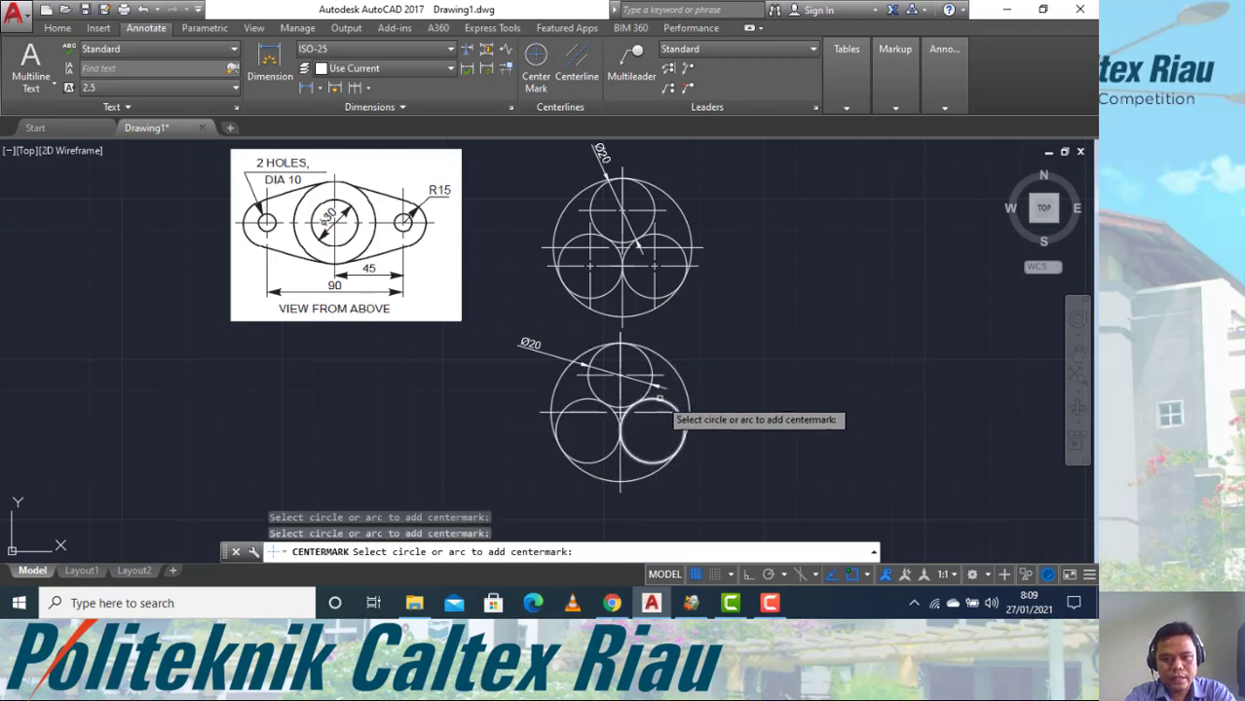
left_click(649, 418)
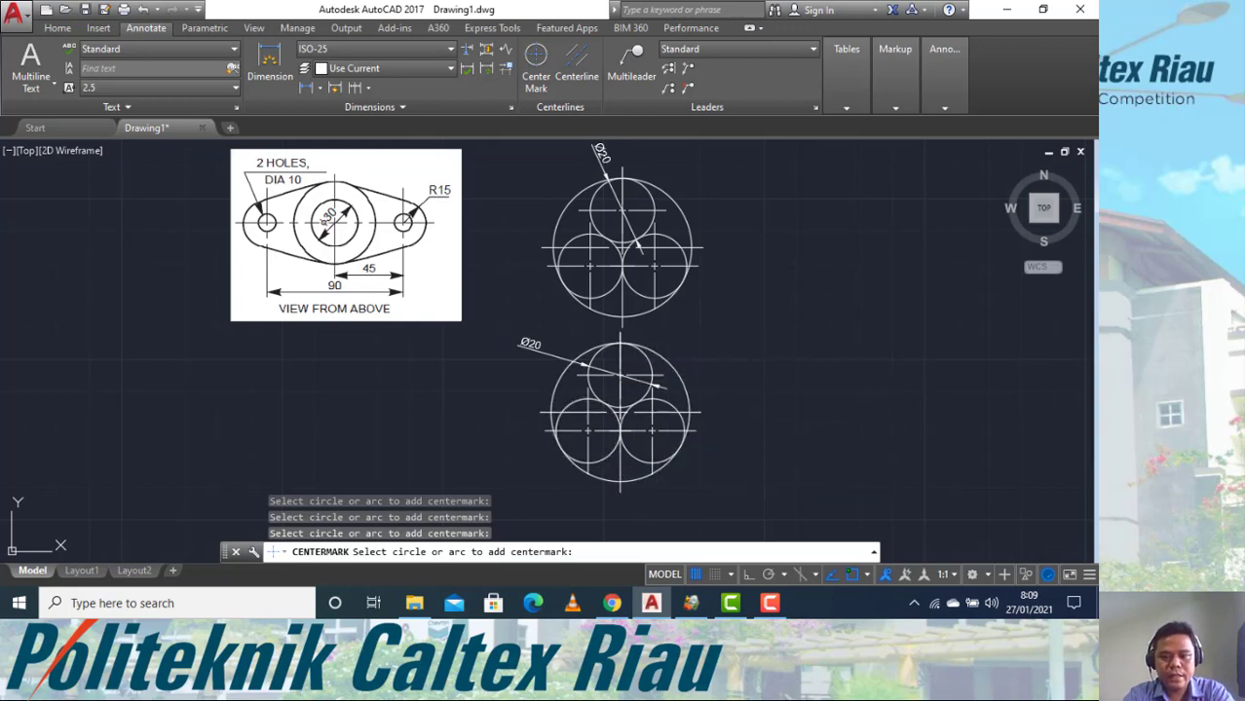
key("Escape")
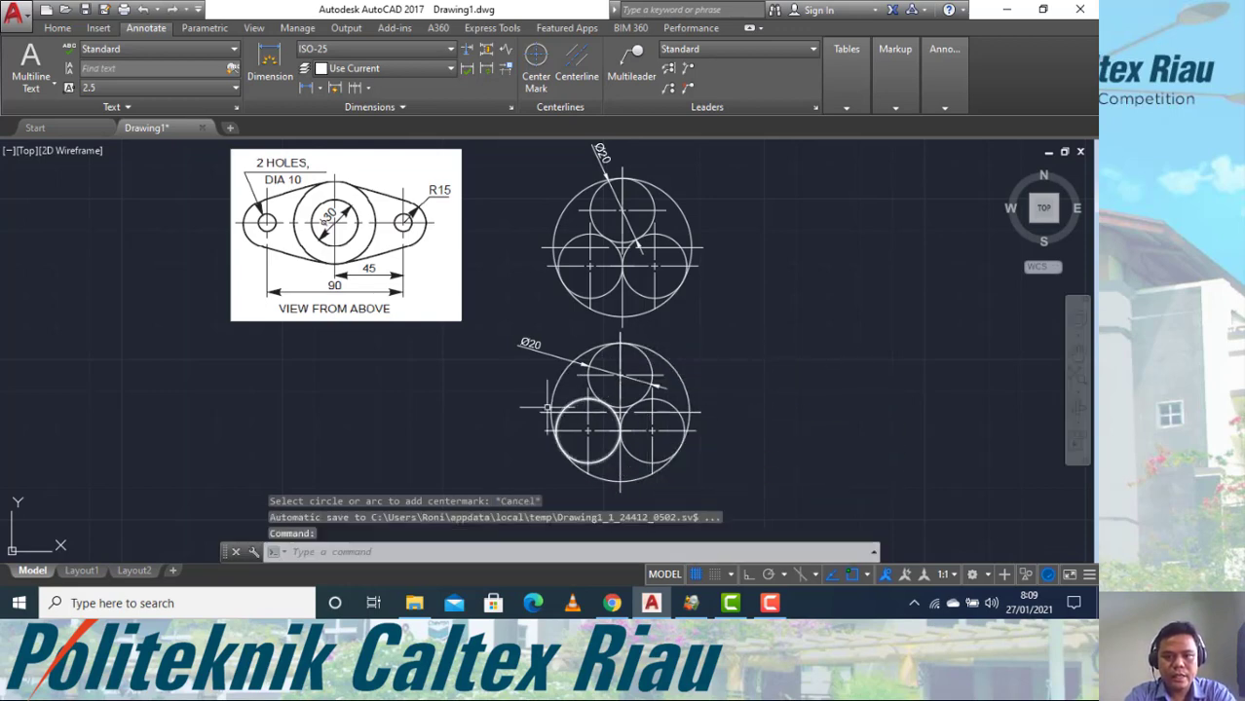
left_click(57, 27)
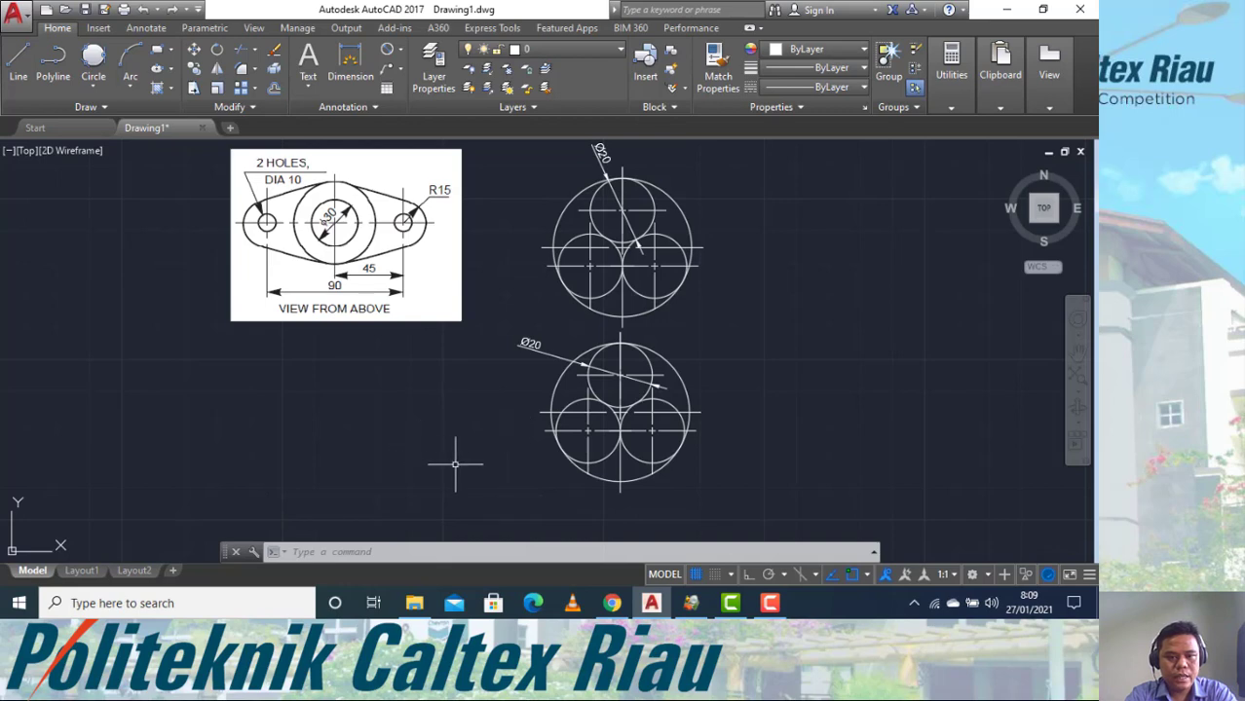
middle_click_drag(494, 424, 581, 410)
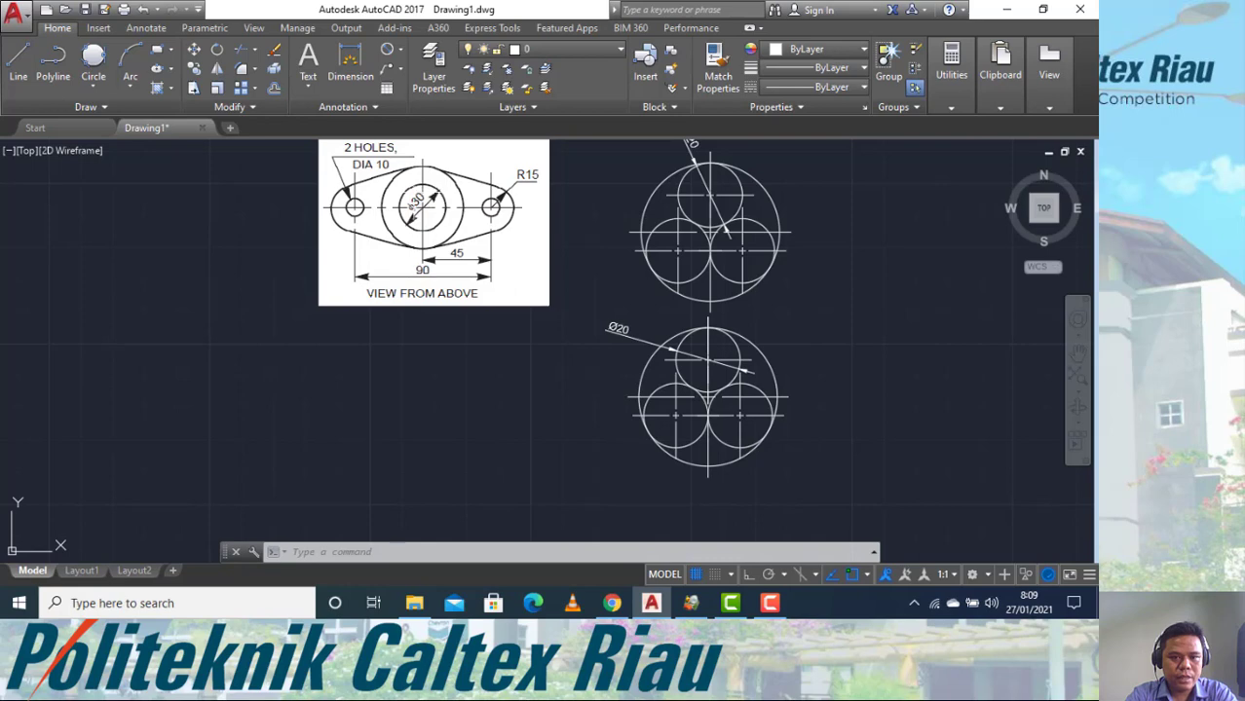
Draw a Center, Diameter circle of diameter 30 below the flange reference image and check its diameter.
key("Escape")
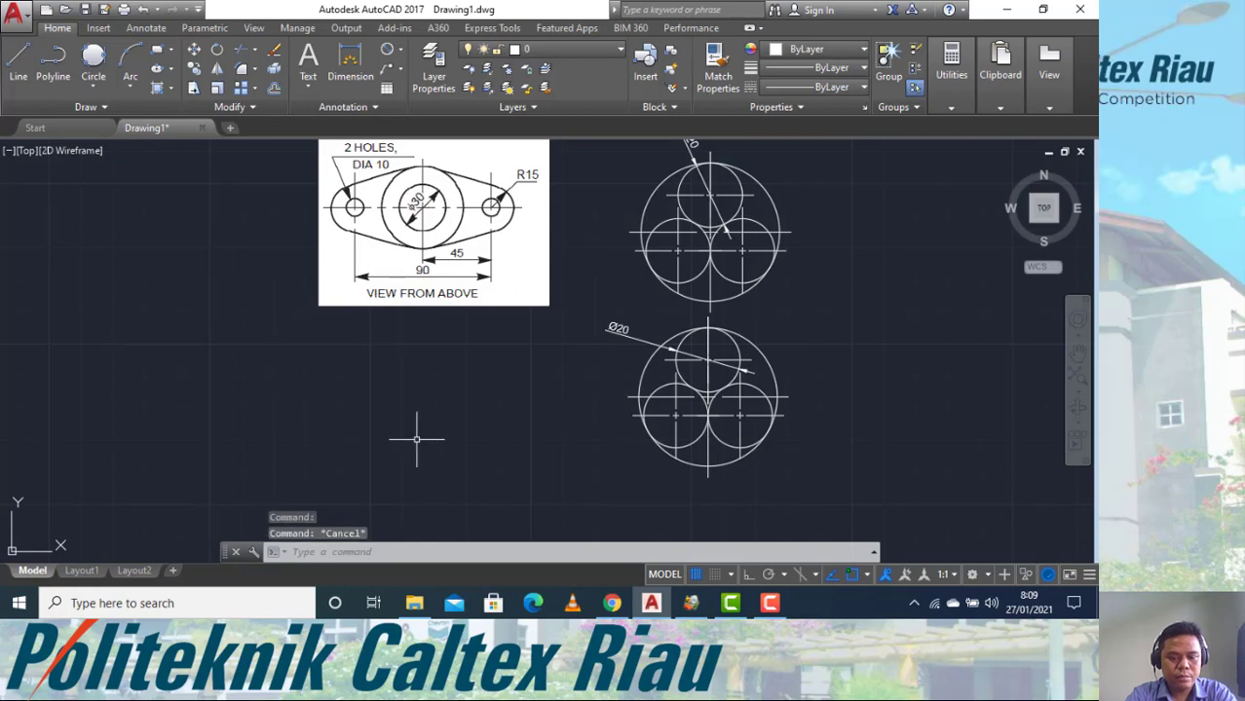
left_click(94, 88)
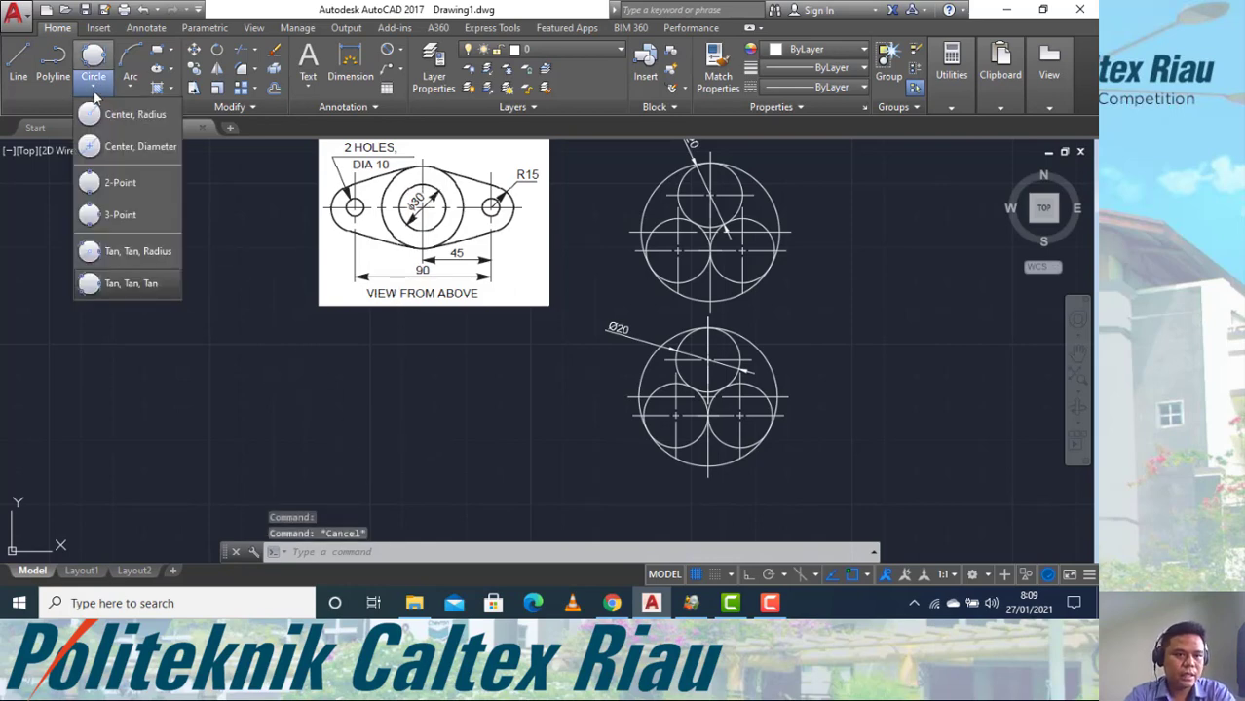
left_click(109, 148)
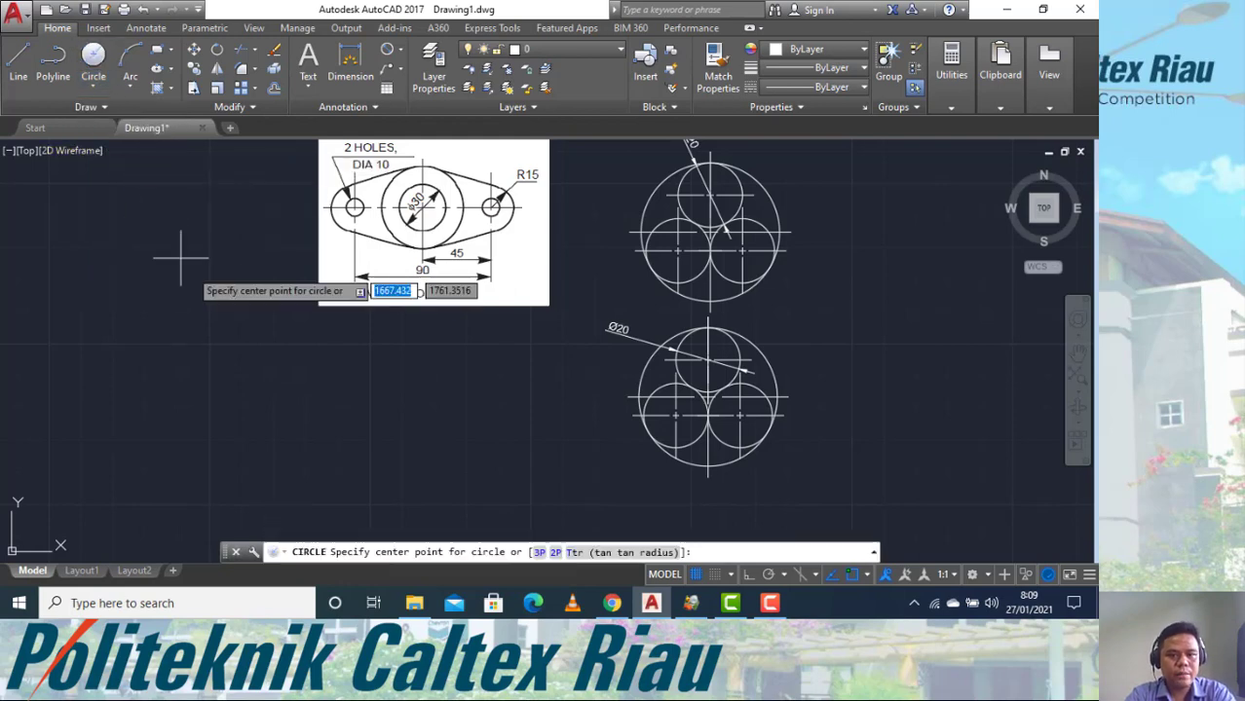
left_click(410, 425)
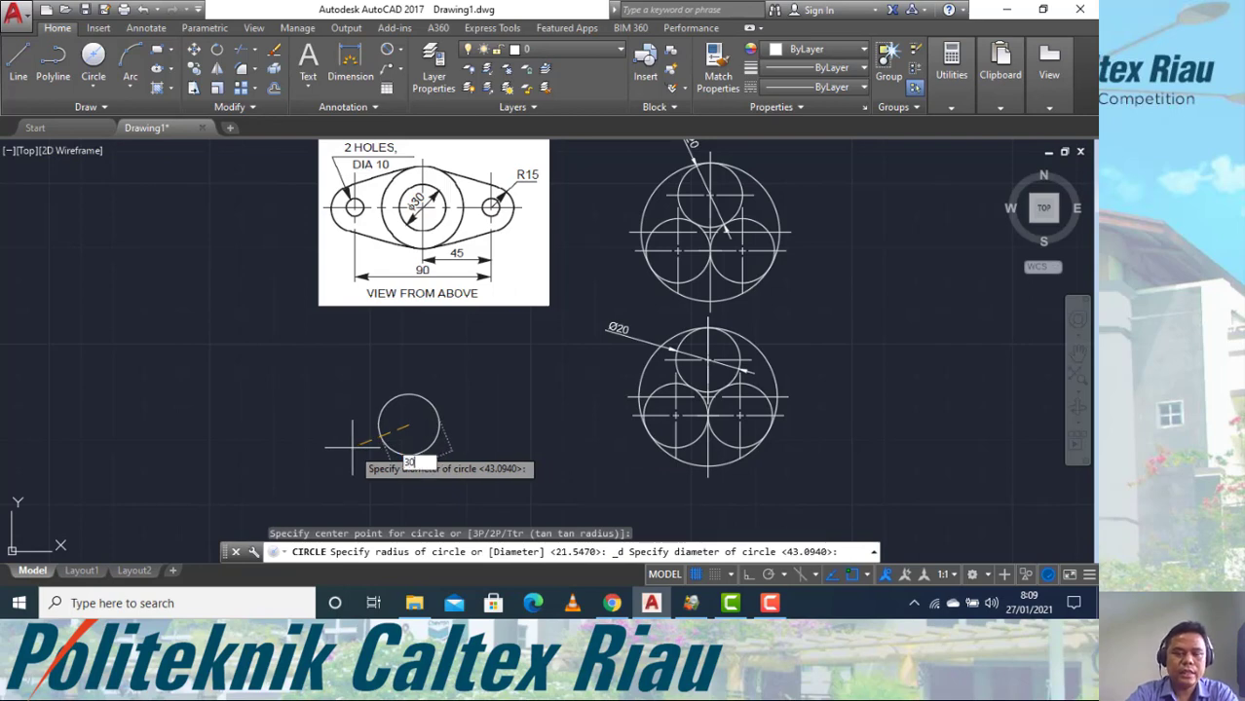
key("Return")
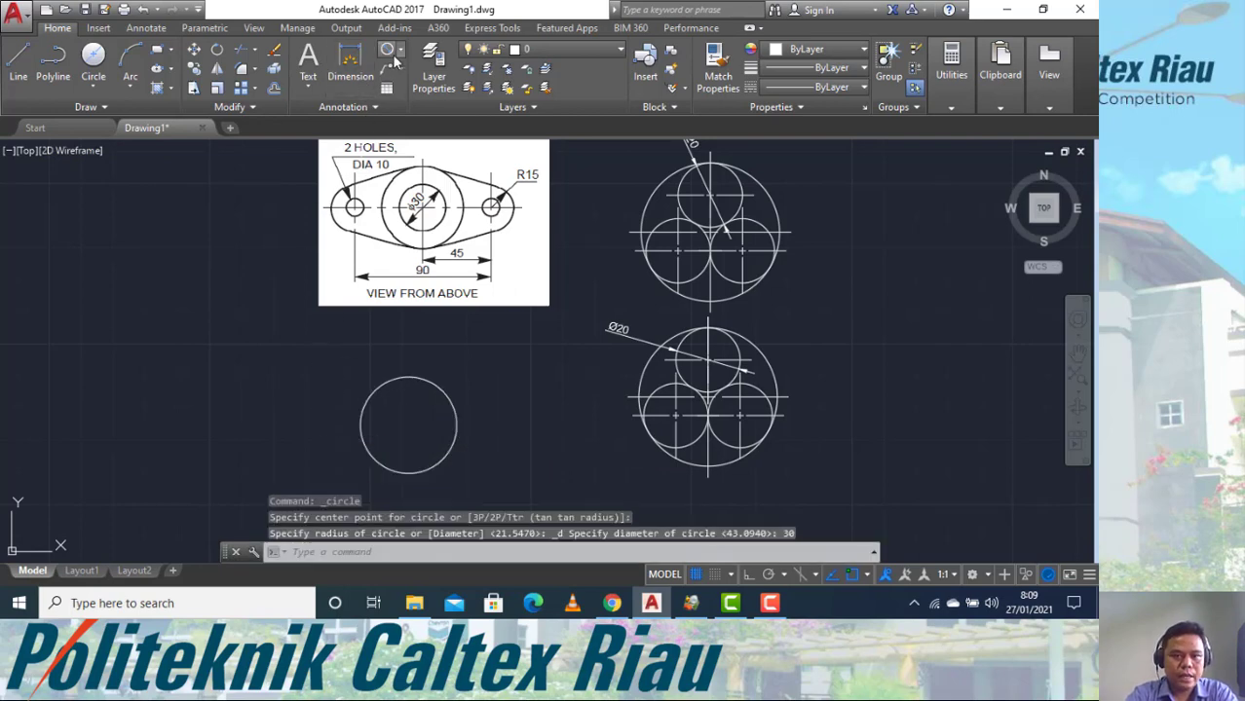
left_click(365, 406)
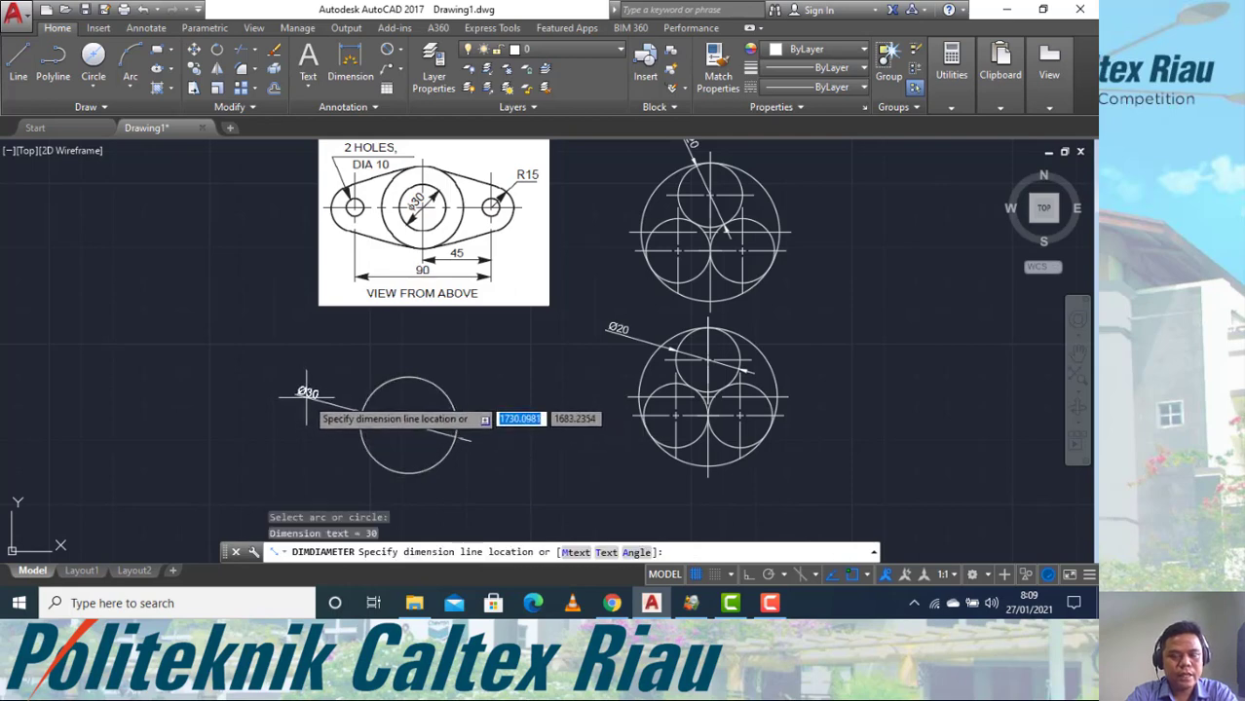
key("Escape")
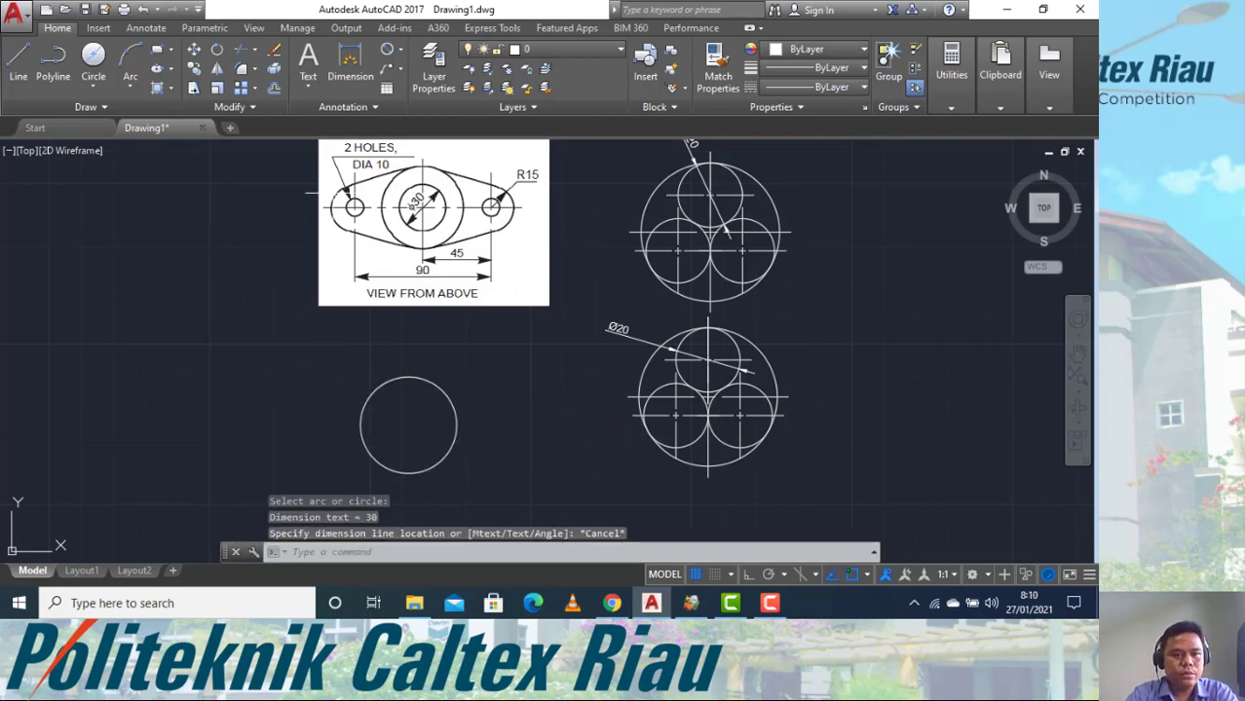
With Ortho on, draw a horizontal line 45 long from the circle's center to the right.
left_click(19, 60)
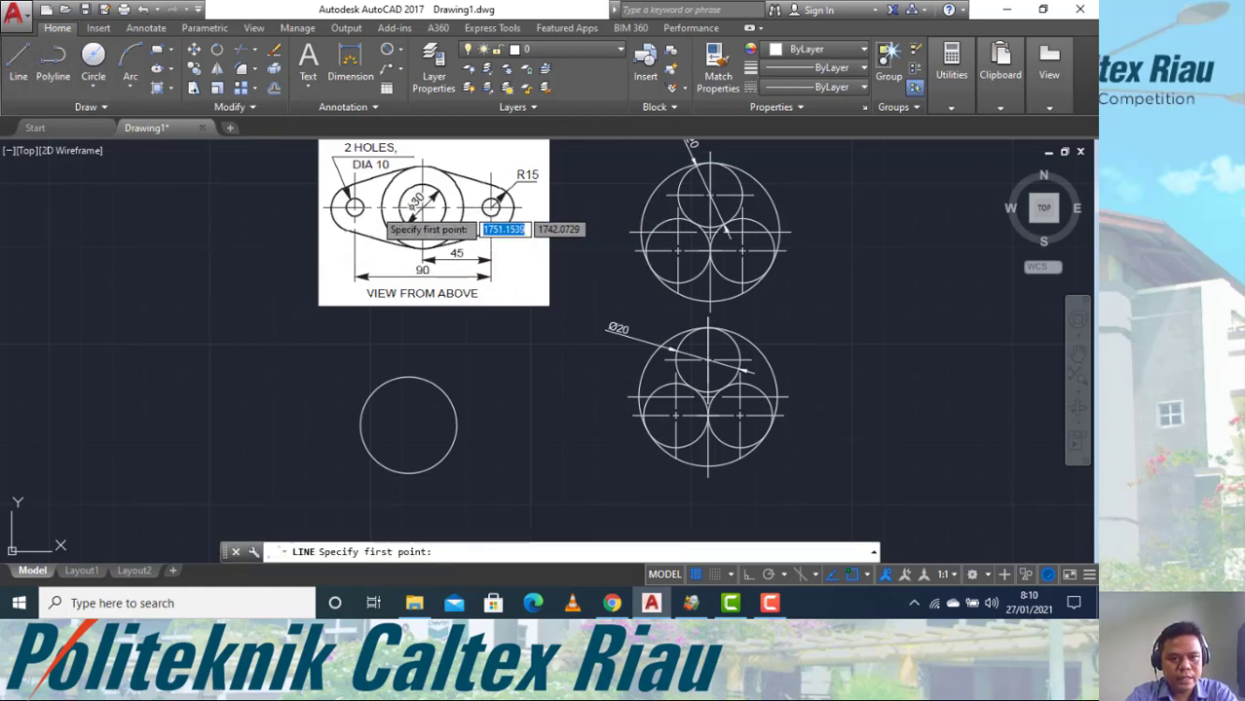
left_click(409, 426)
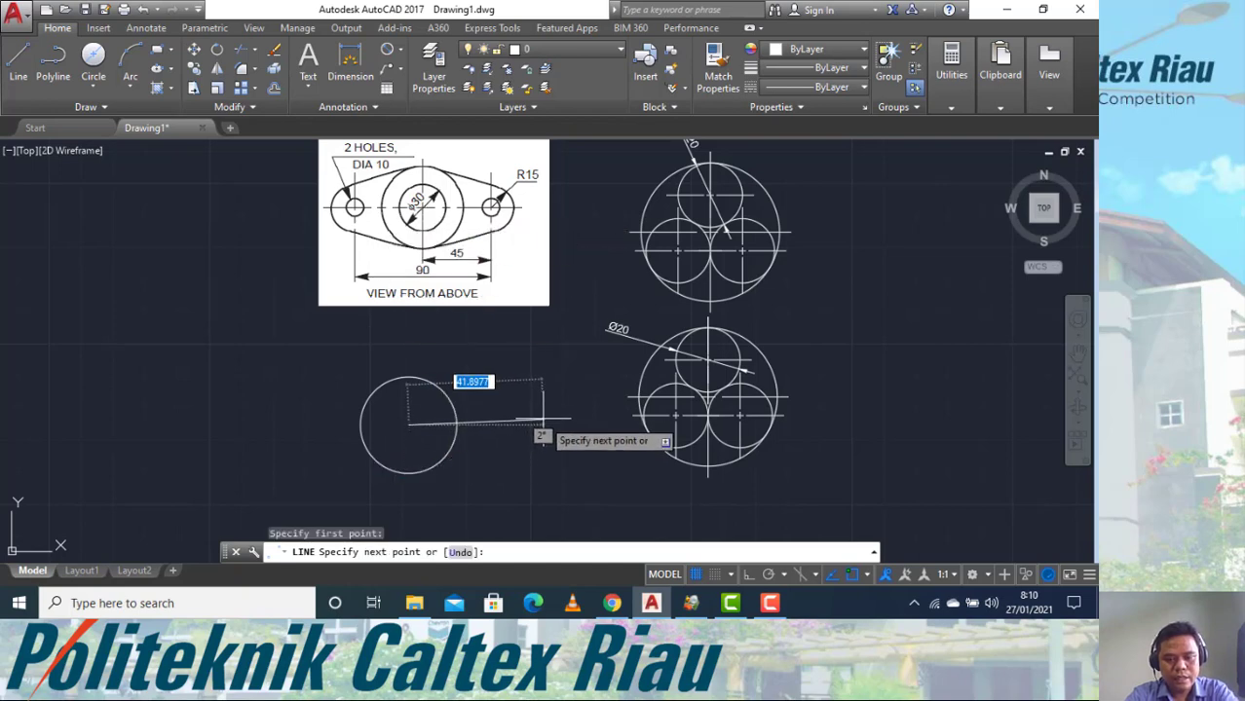
key("F8")
type("45")
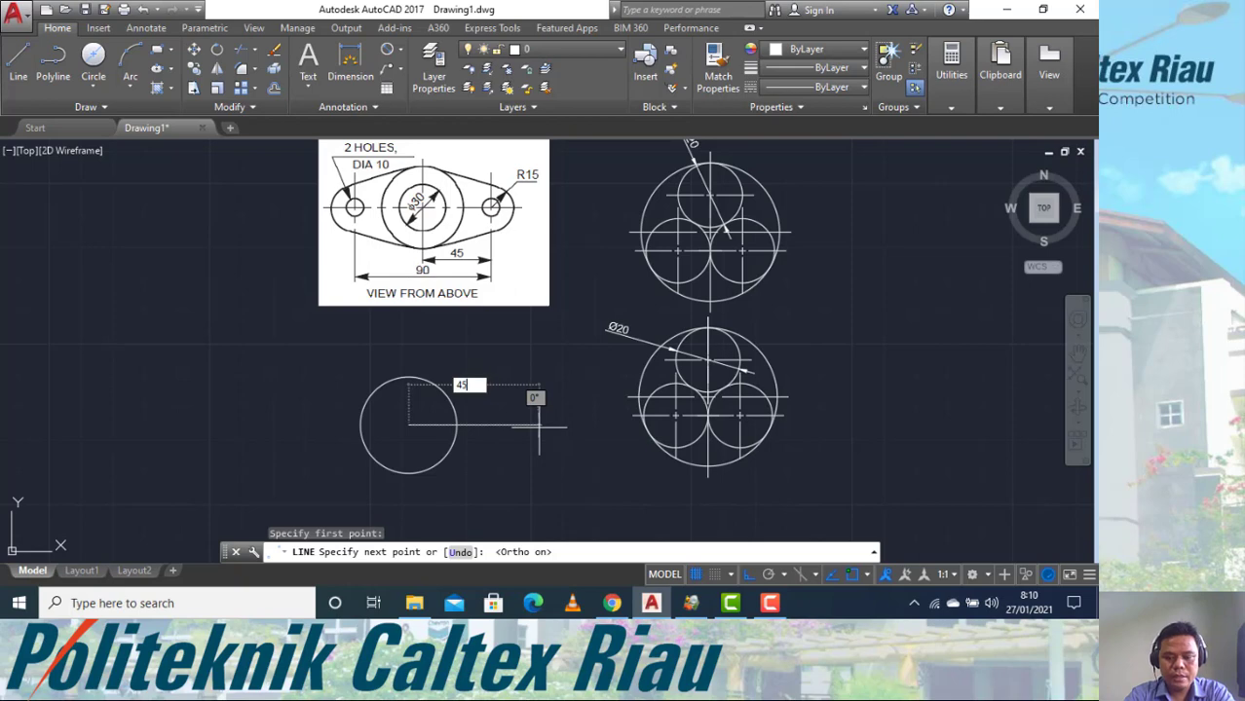
key("Return")
key("Return")
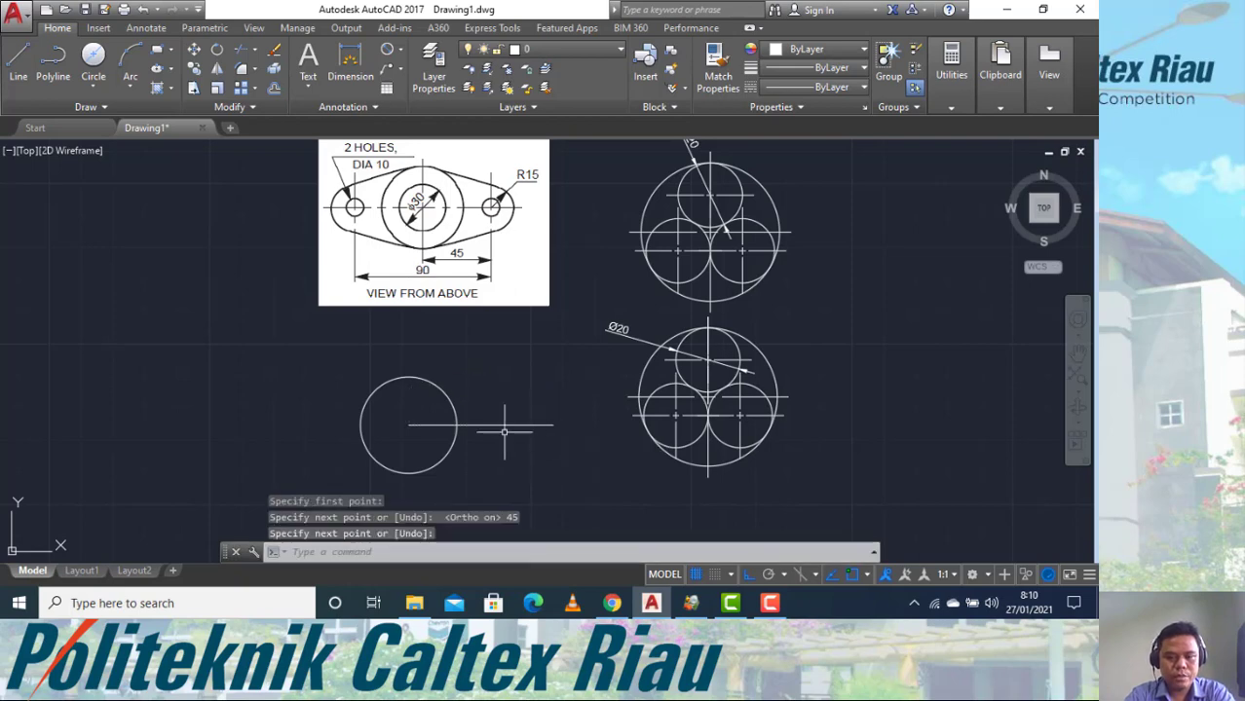
Draw a second horizontal line 45 long from the circle's center to the left.
key("Return")
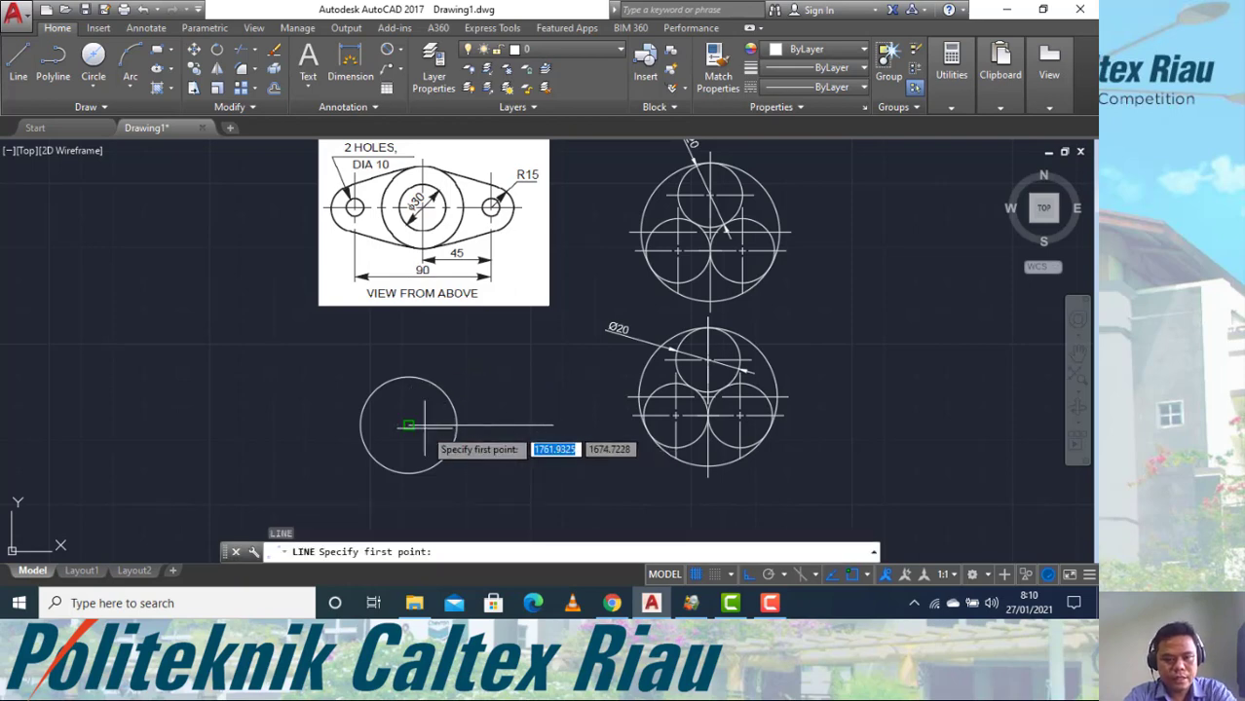
left_click(408, 425)
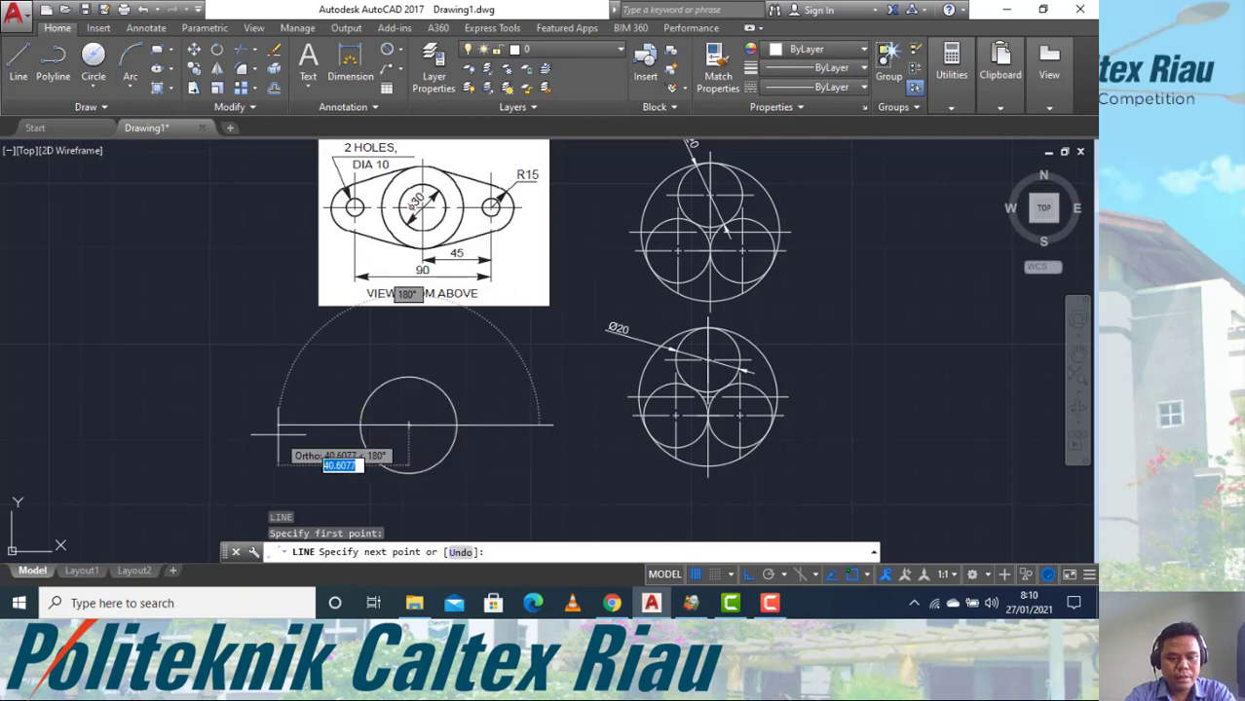
type("45")
key("Return")
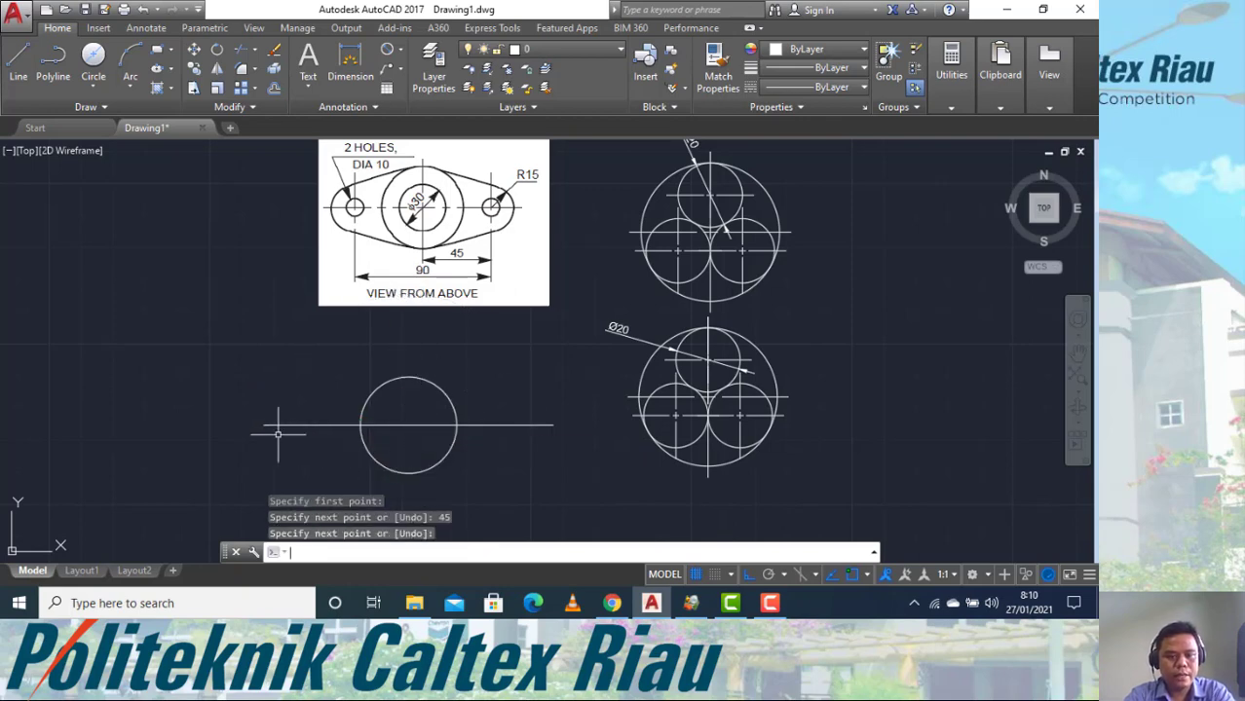
key("Return")
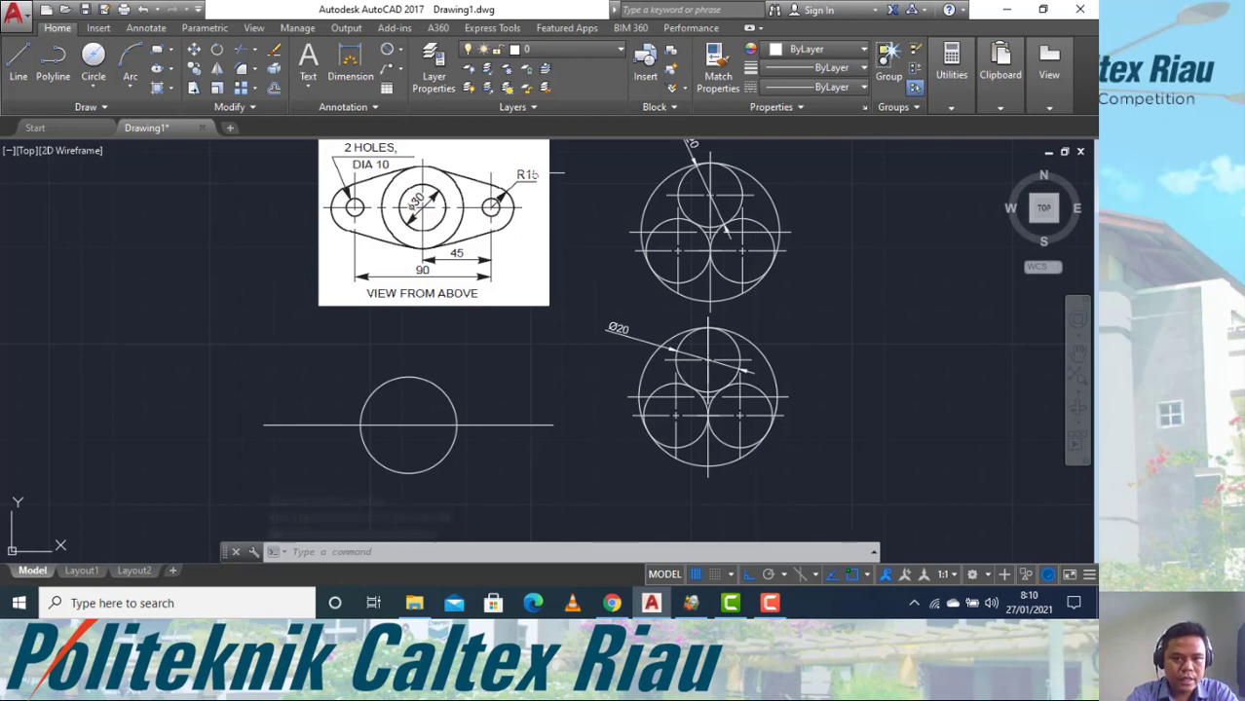
Draw a Center, Radius circle of radius 15 centered on the left end of the horizontal line.
left_click(92, 90)
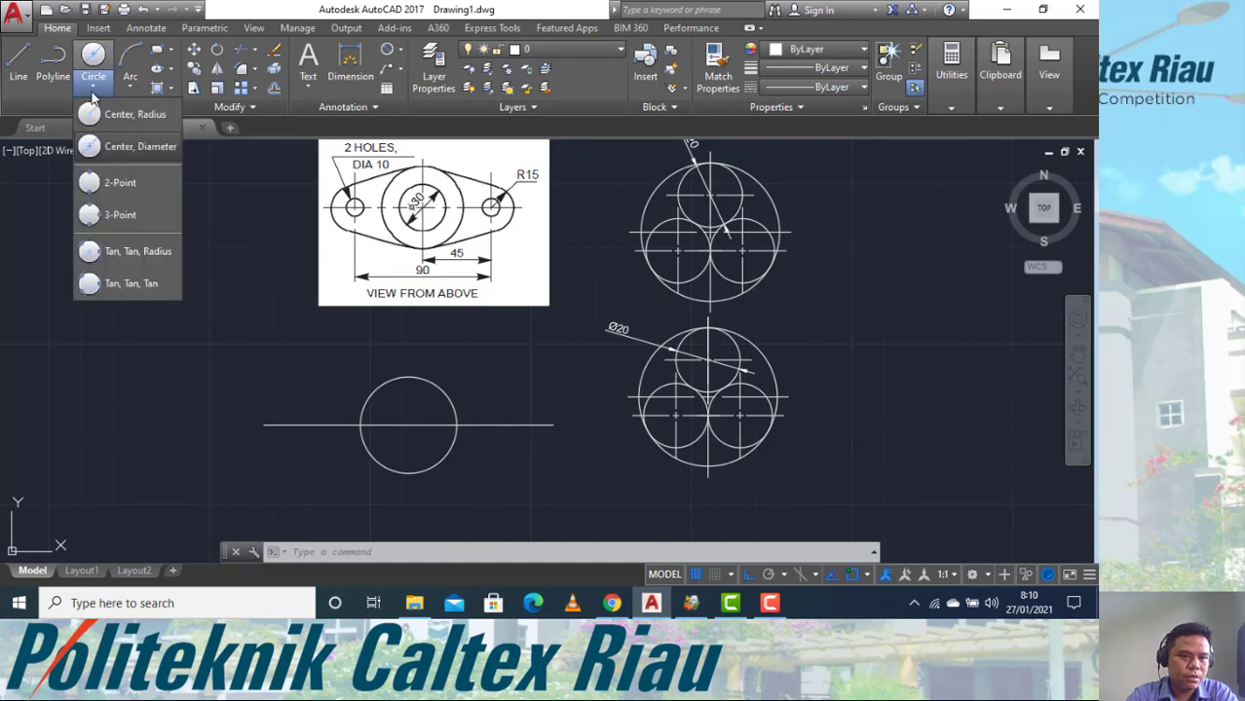
left_click(107, 117)
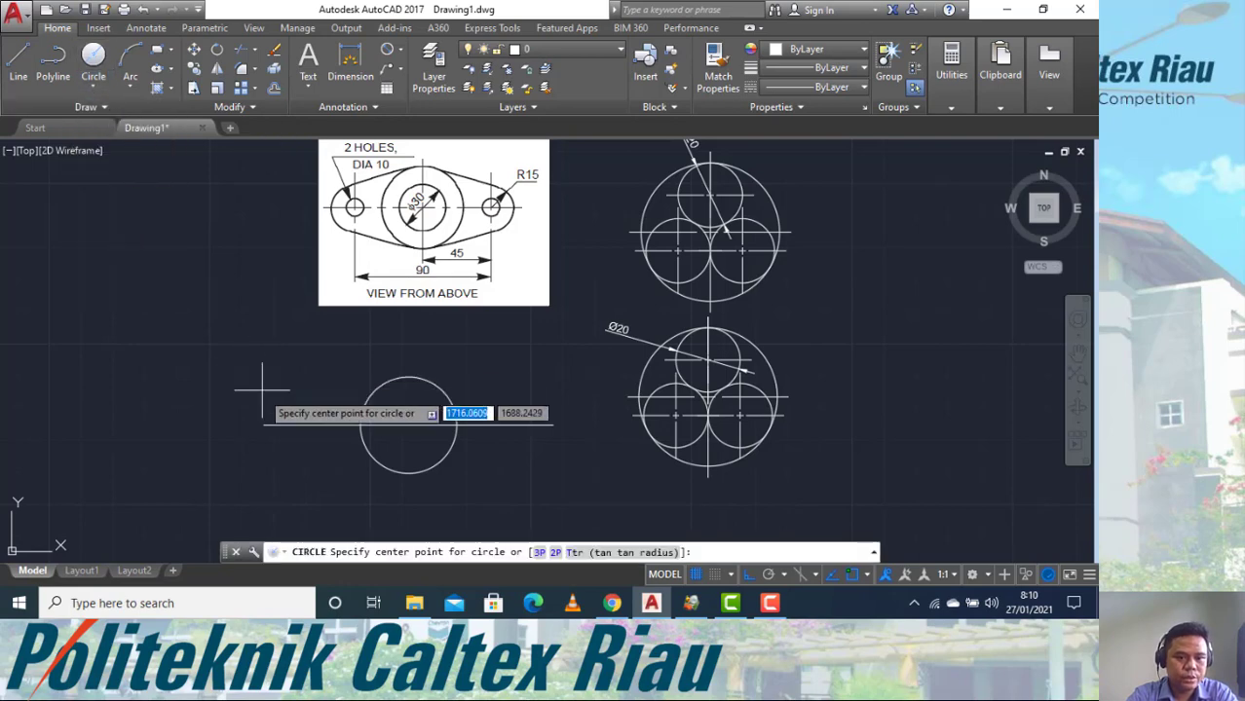
left_click(264, 424)
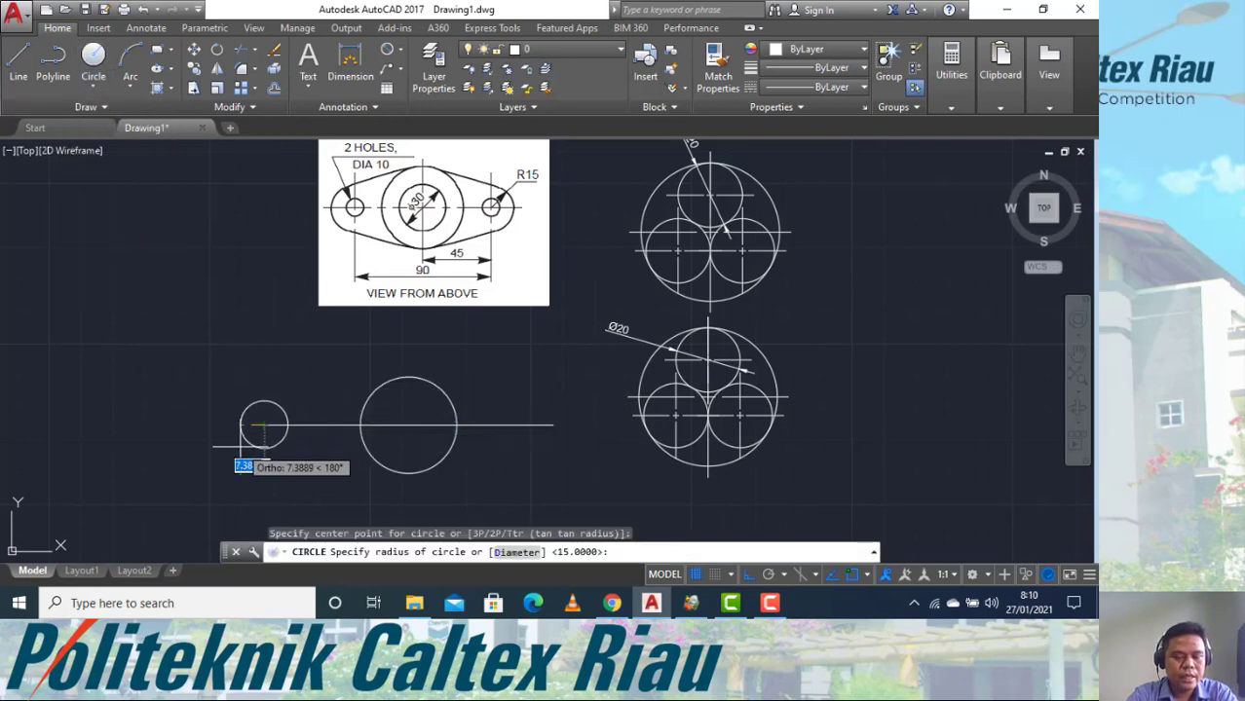
type("15")
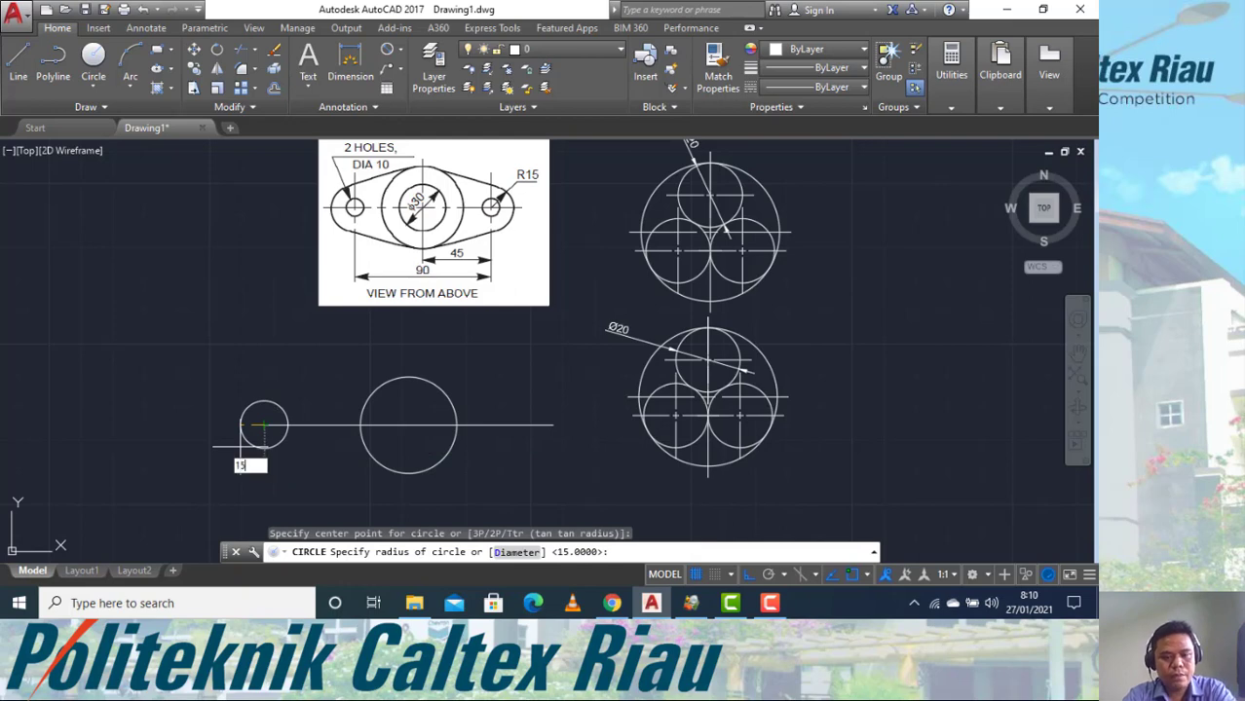
key("Return")
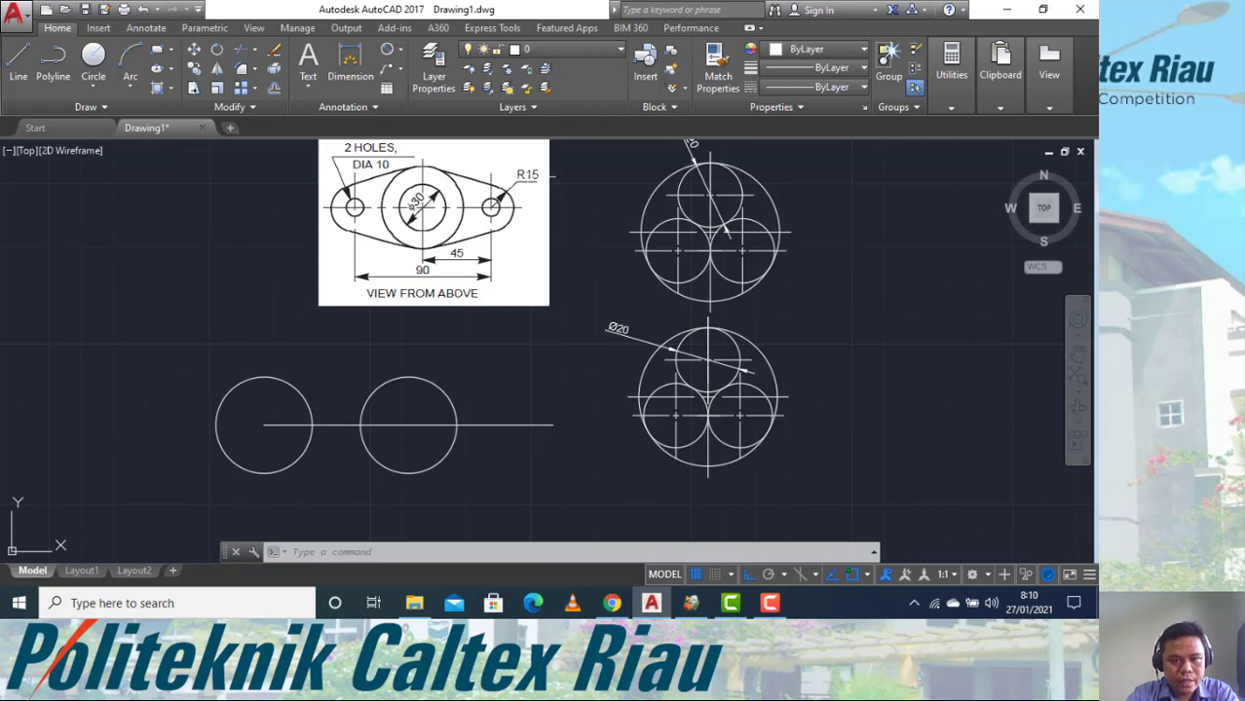
Draw a Center, Radius circle of radius 15 centered on the right end of the horizontal line.
left_click(93, 89)
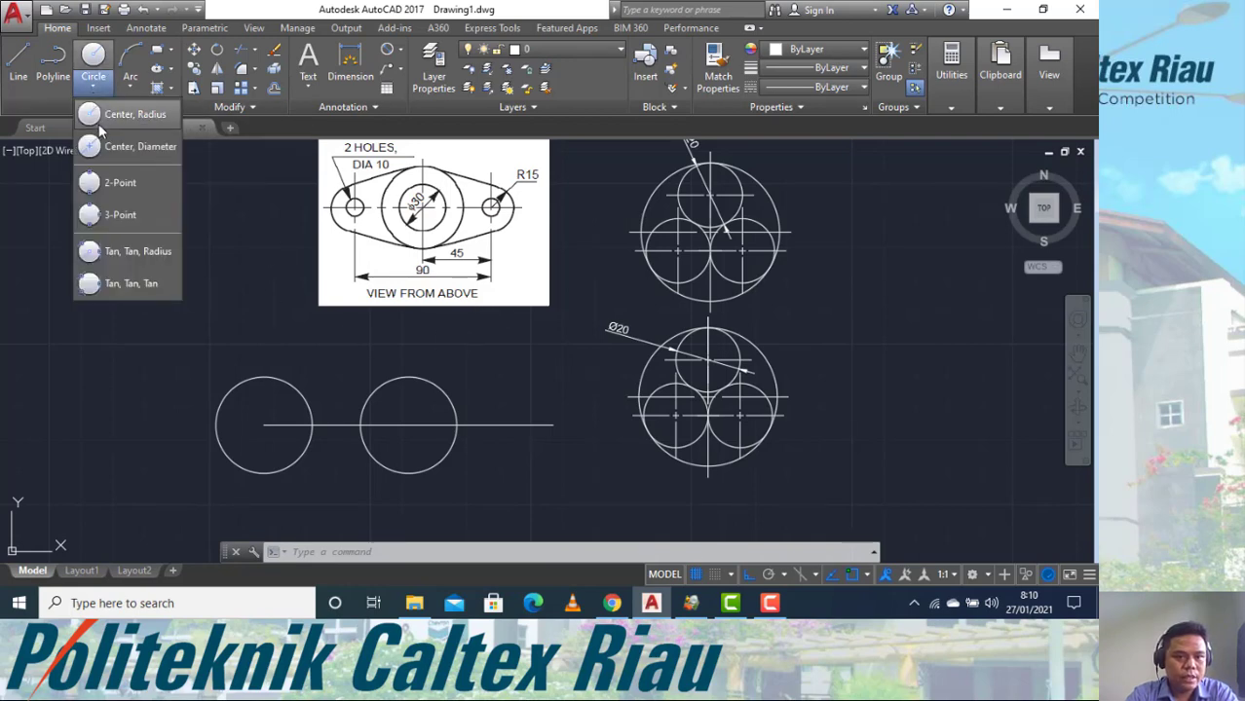
left_click(99, 115)
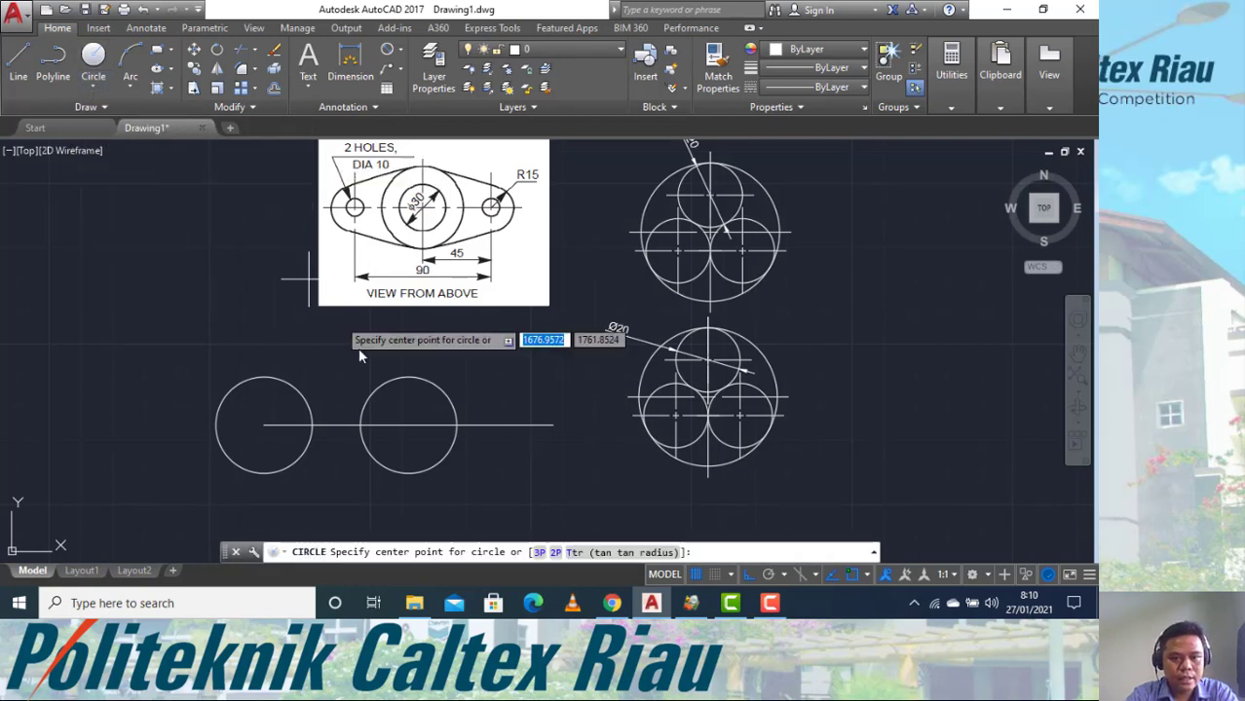
left_click(553, 425)
type("15")
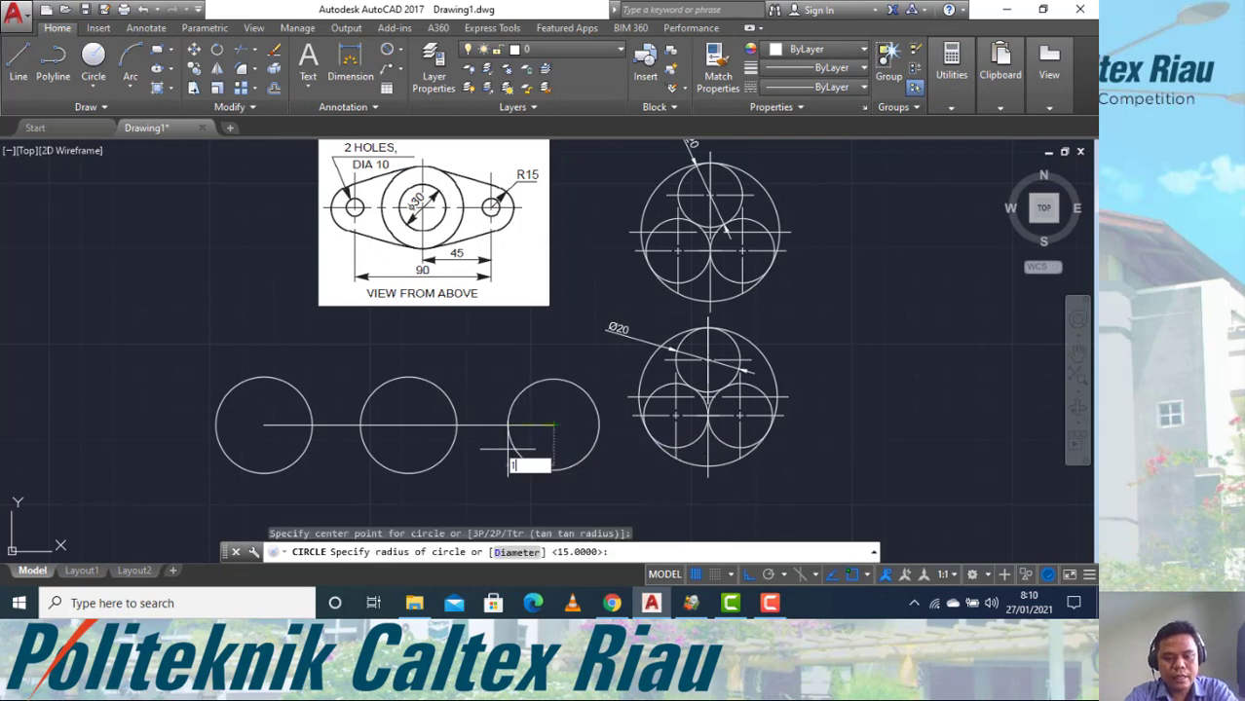
key("Return")
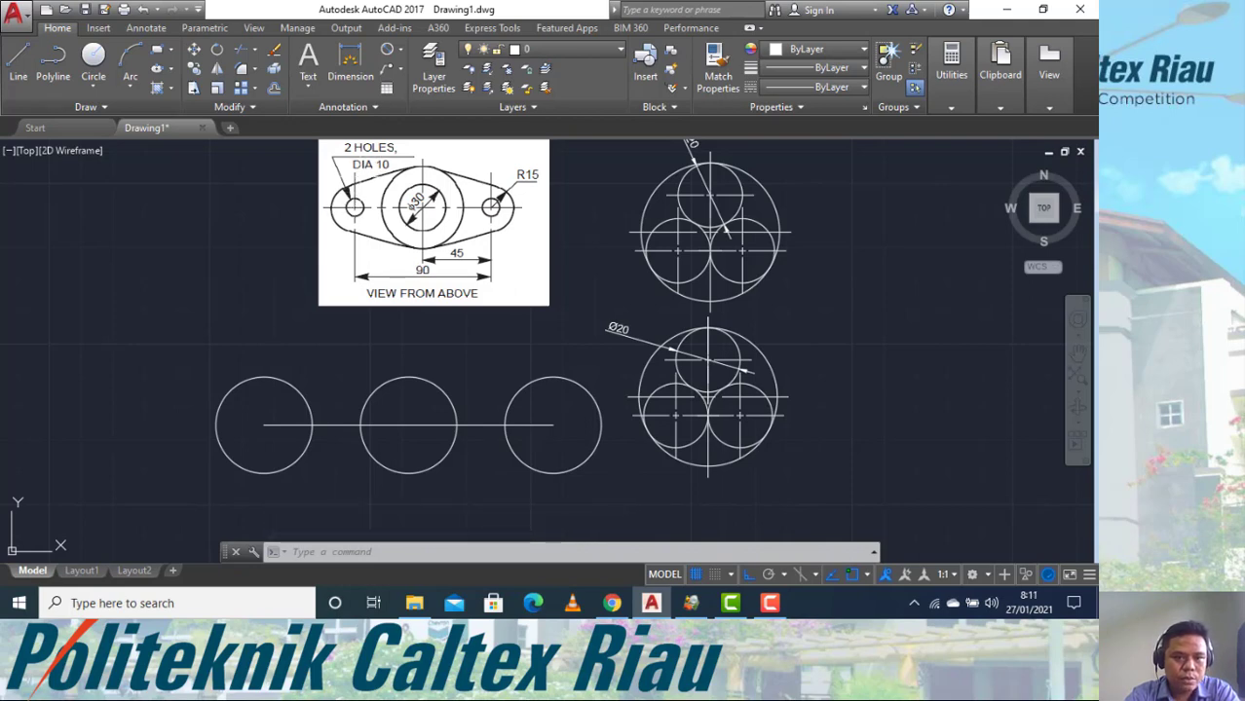
Draw a Center, Diameter circle of diameter 10 concentric with the left circle.
left_click(93, 87)
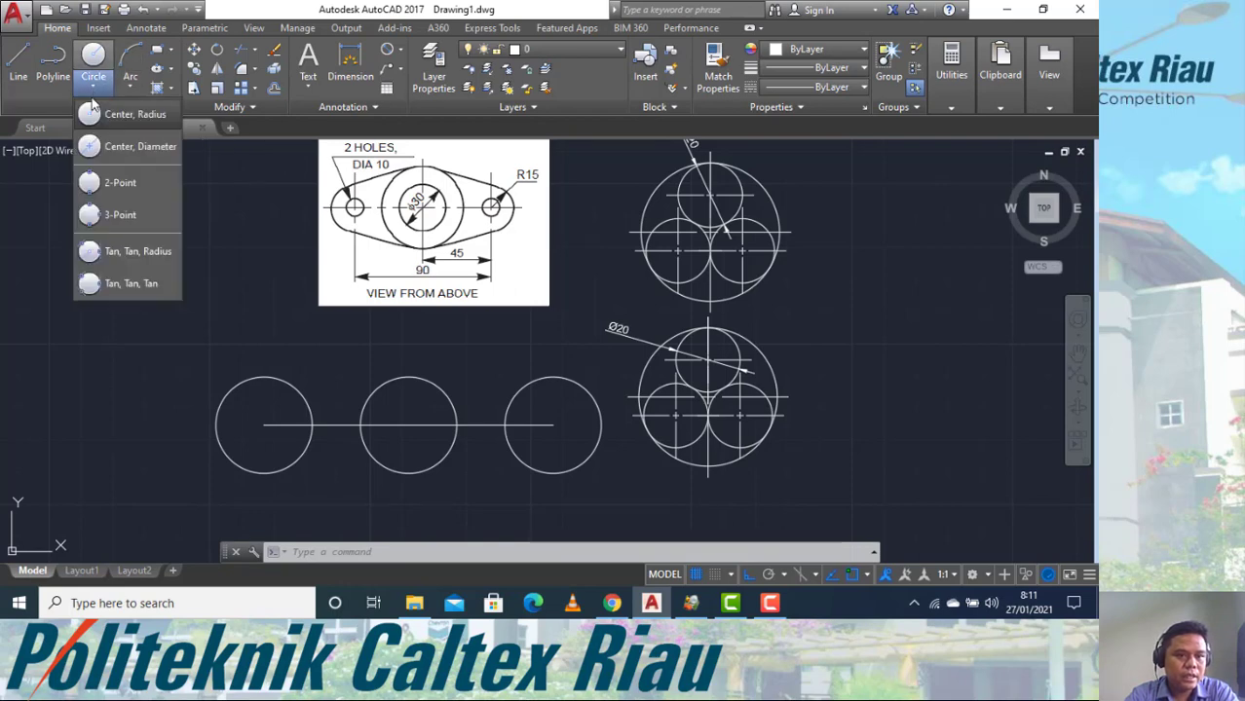
left_click(112, 148)
left_click(264, 426)
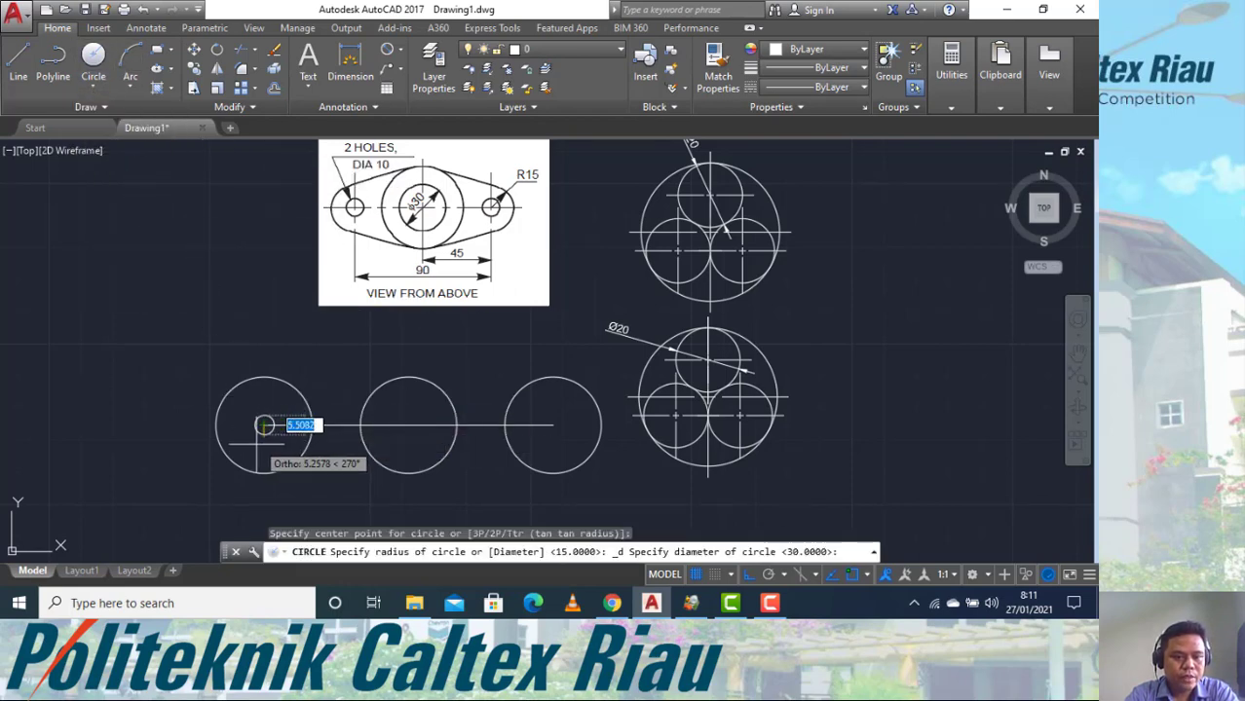
type("1")
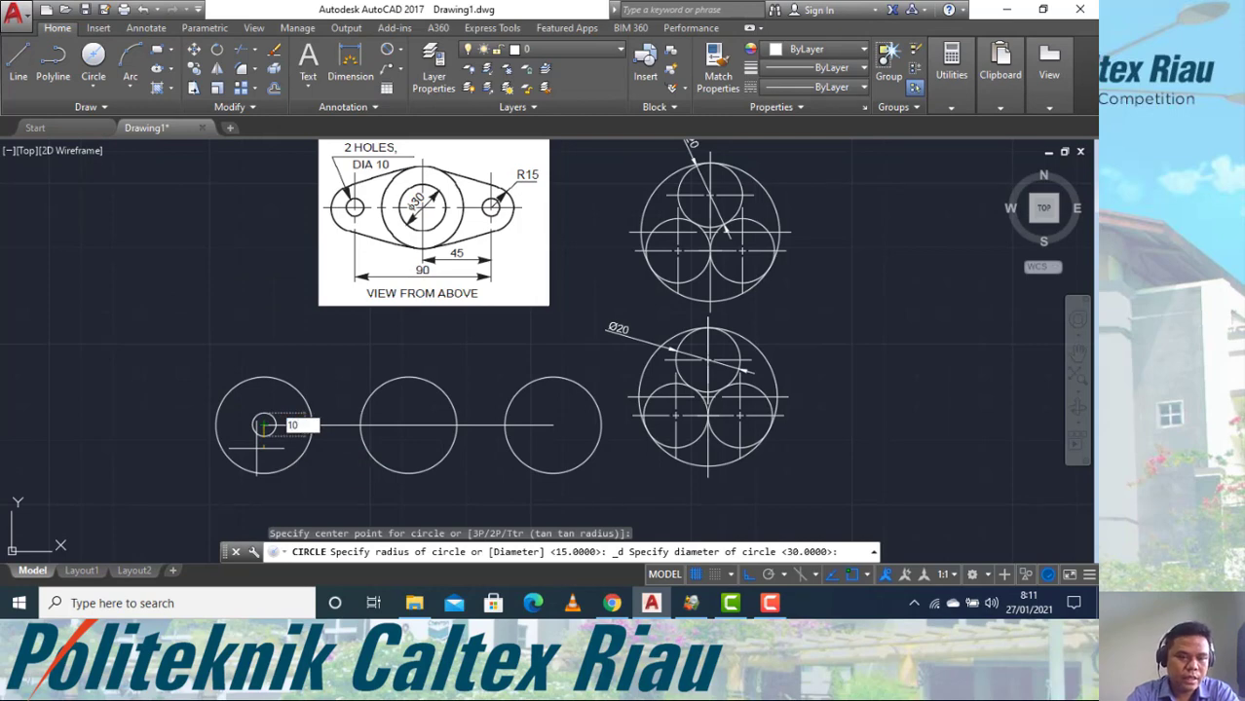
type("0")
key("Return")
Try a concentric circle inside the right circle with a radius of 10.
key("Return")
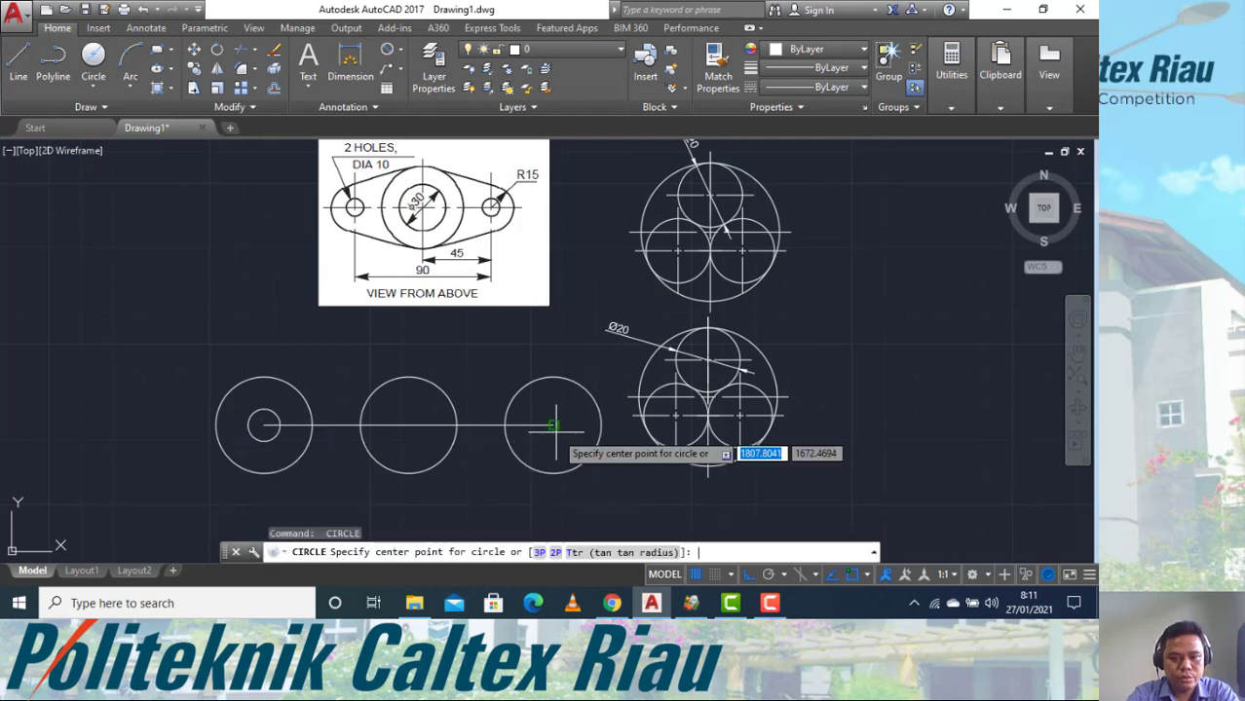
left_click(552, 425)
type("10")
key("Return")
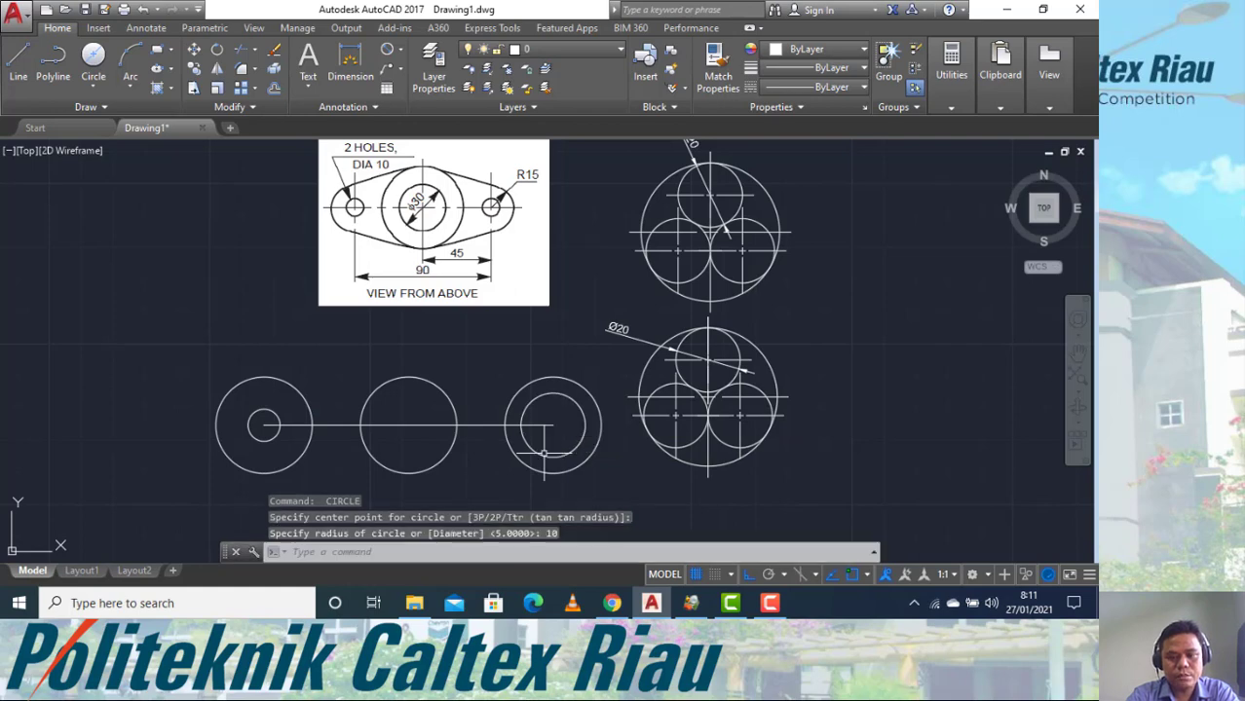
Erase the radius 10 circle inside the right circle.
left_click(557, 404)
left_click(533, 389)
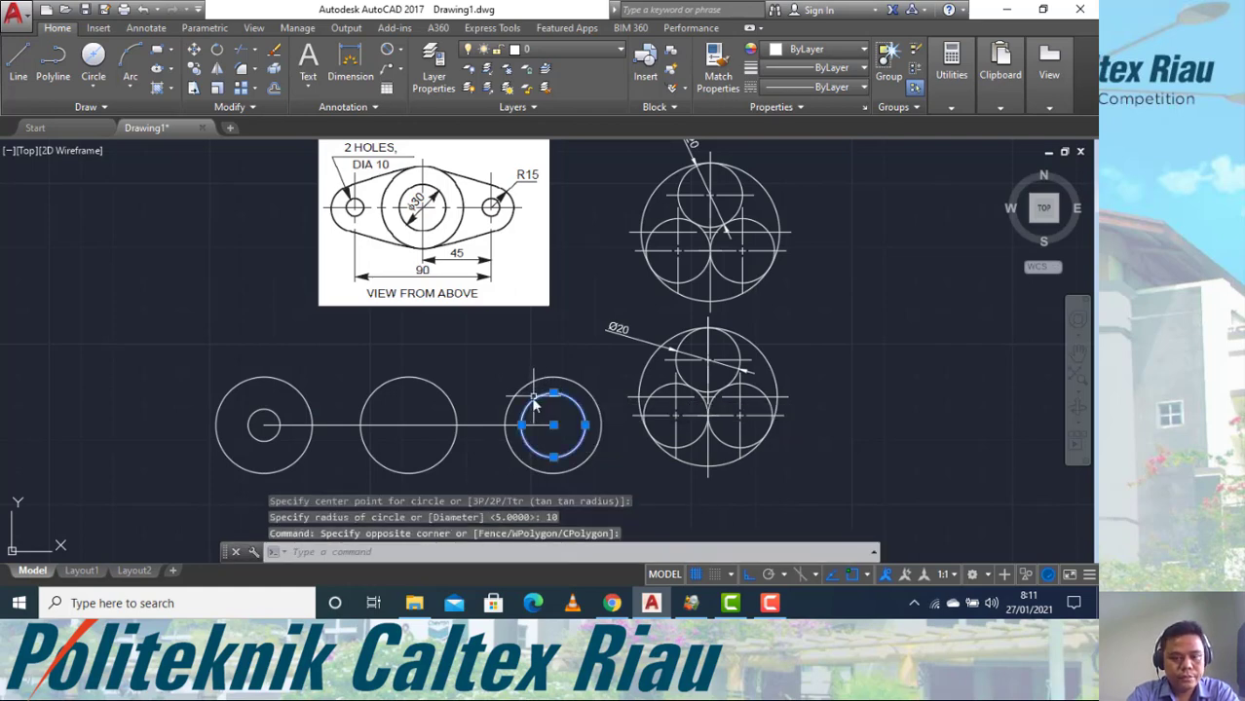
type("e")
key("Return")
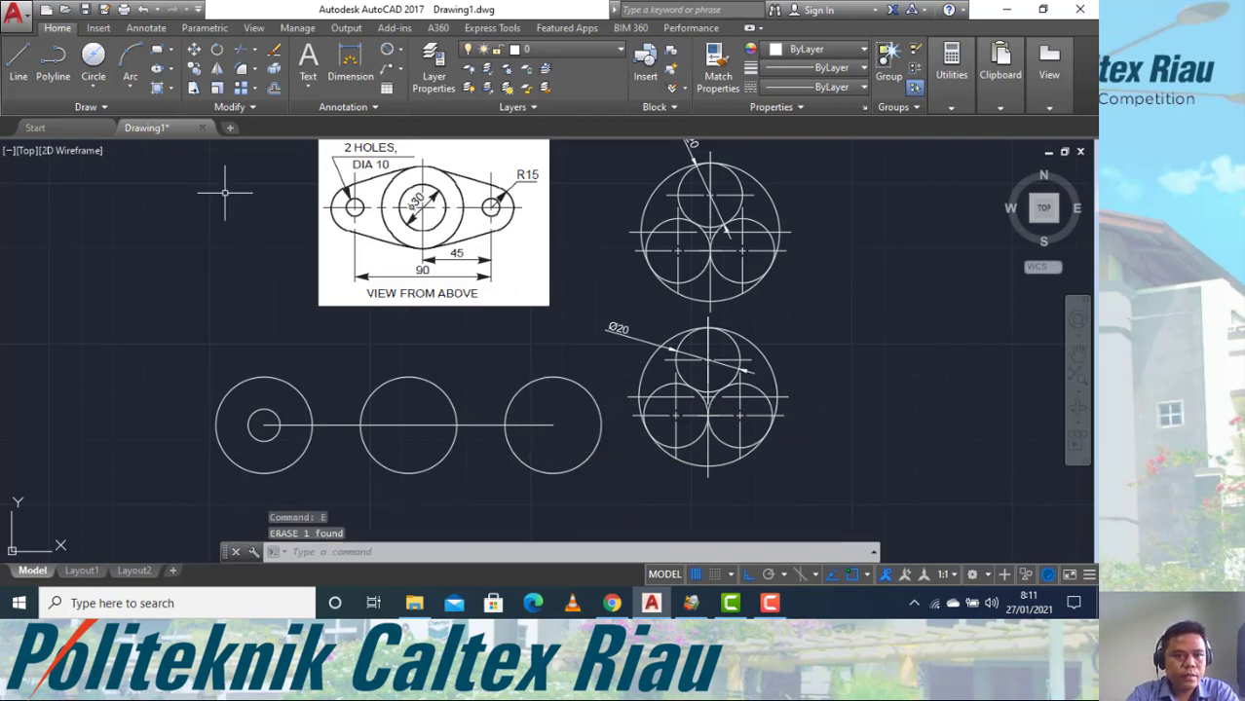
Check the diameter of the small hole circle on the left with a diameter dimension, without placing it.
left_click(387, 50)
left_click(257, 414)
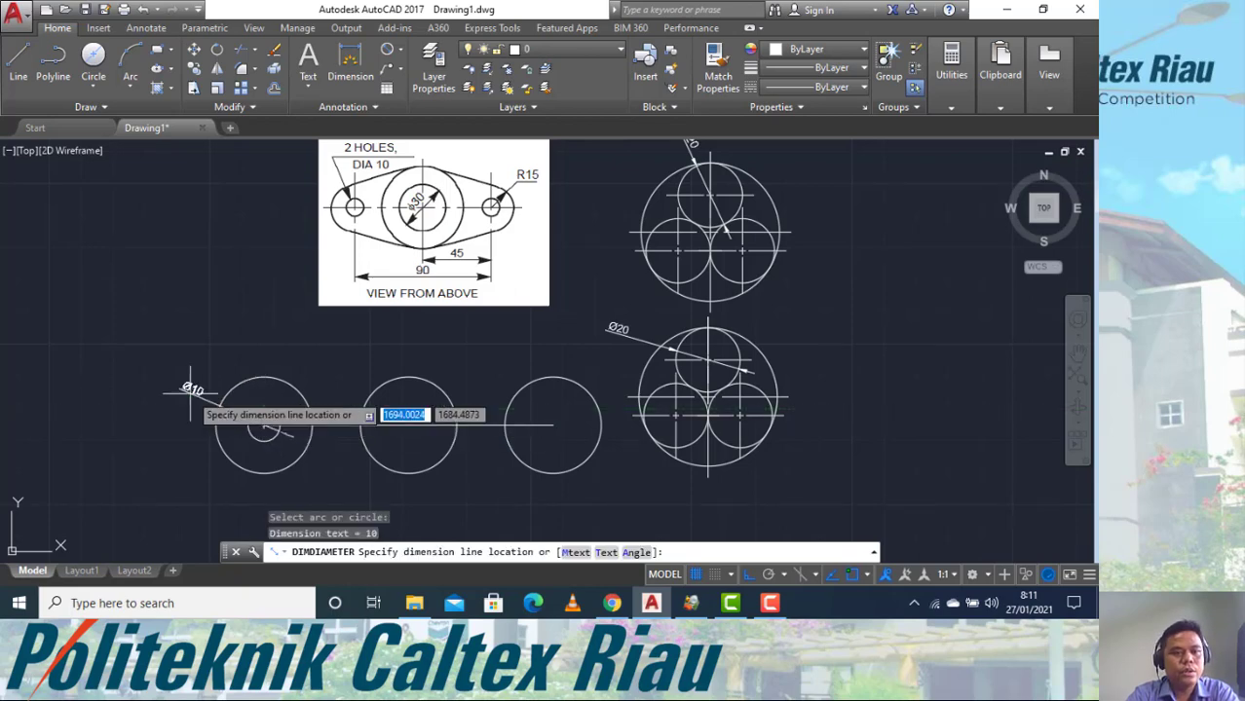
key("Escape")
Draw a Center, Diameter circle of diameter 10 concentric with the right circle of the flange.
left_click(95, 86)
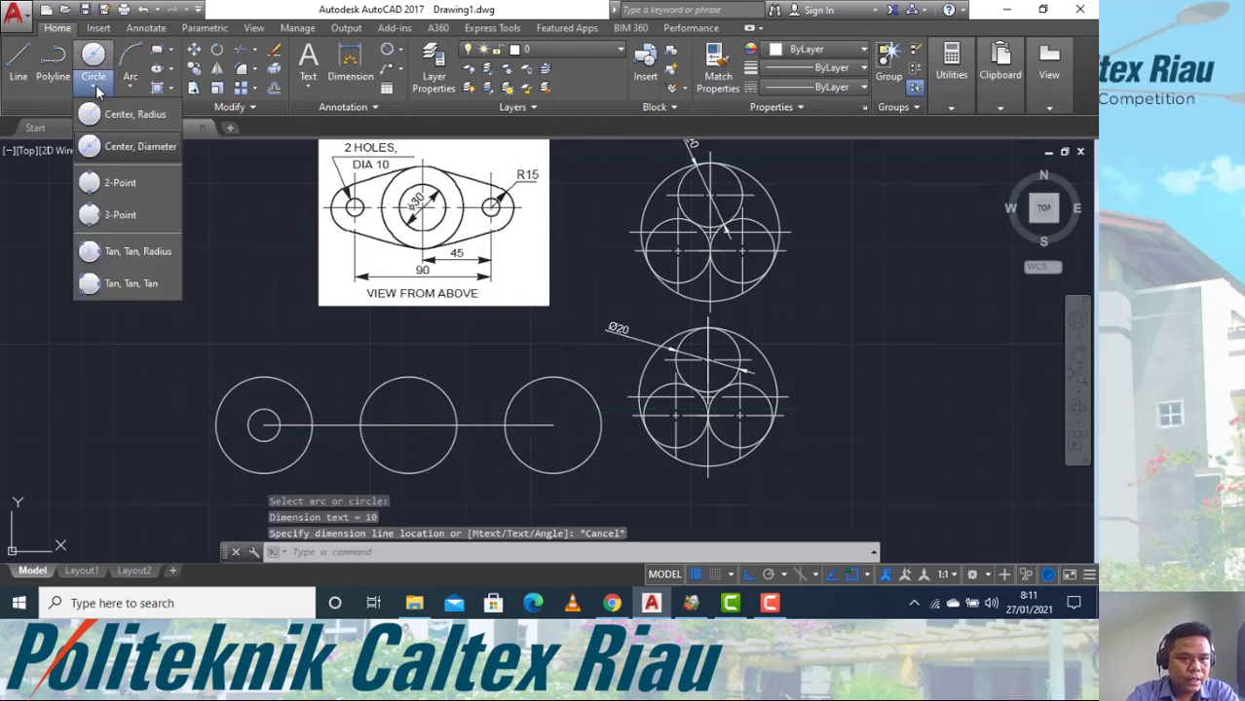
left_click(110, 148)
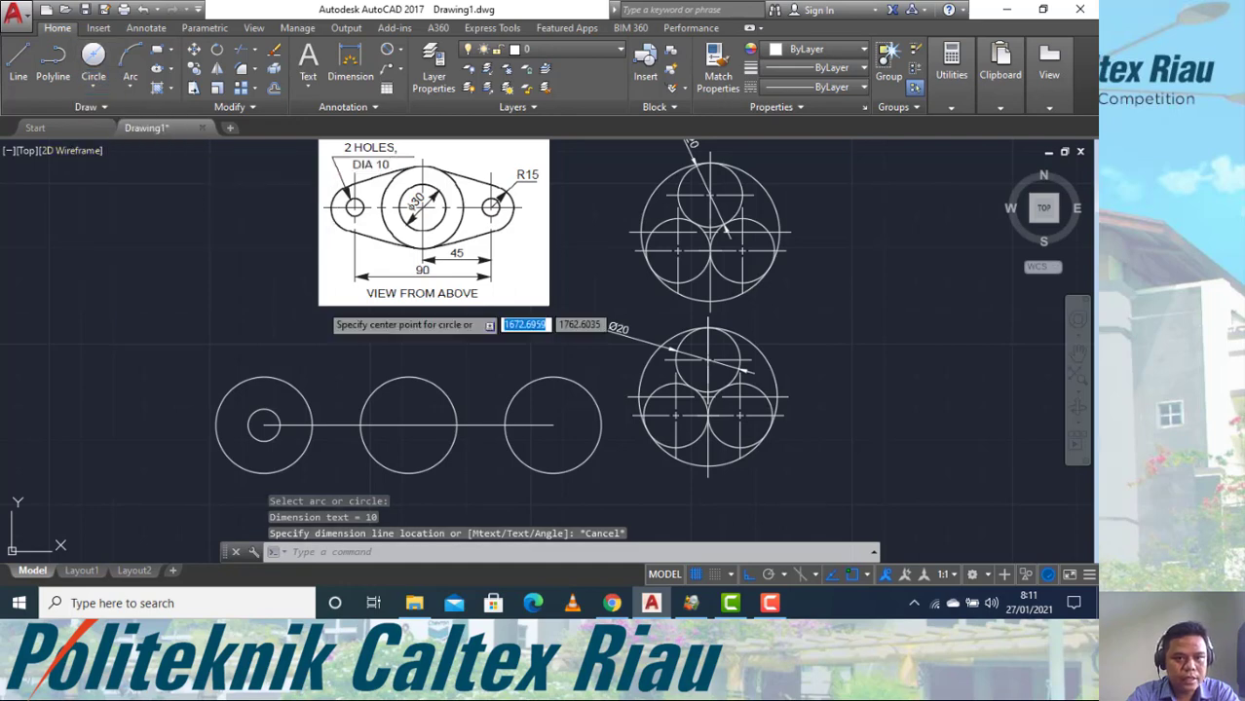
left_click(552, 425)
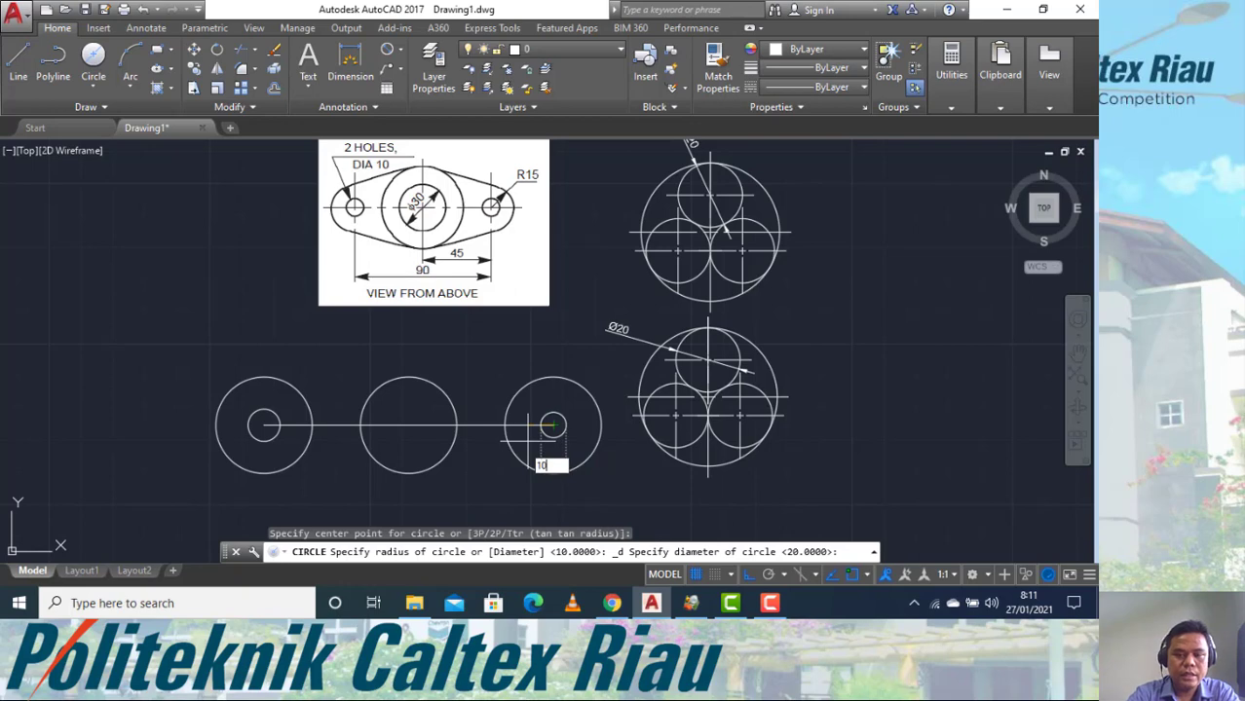
key("Return")
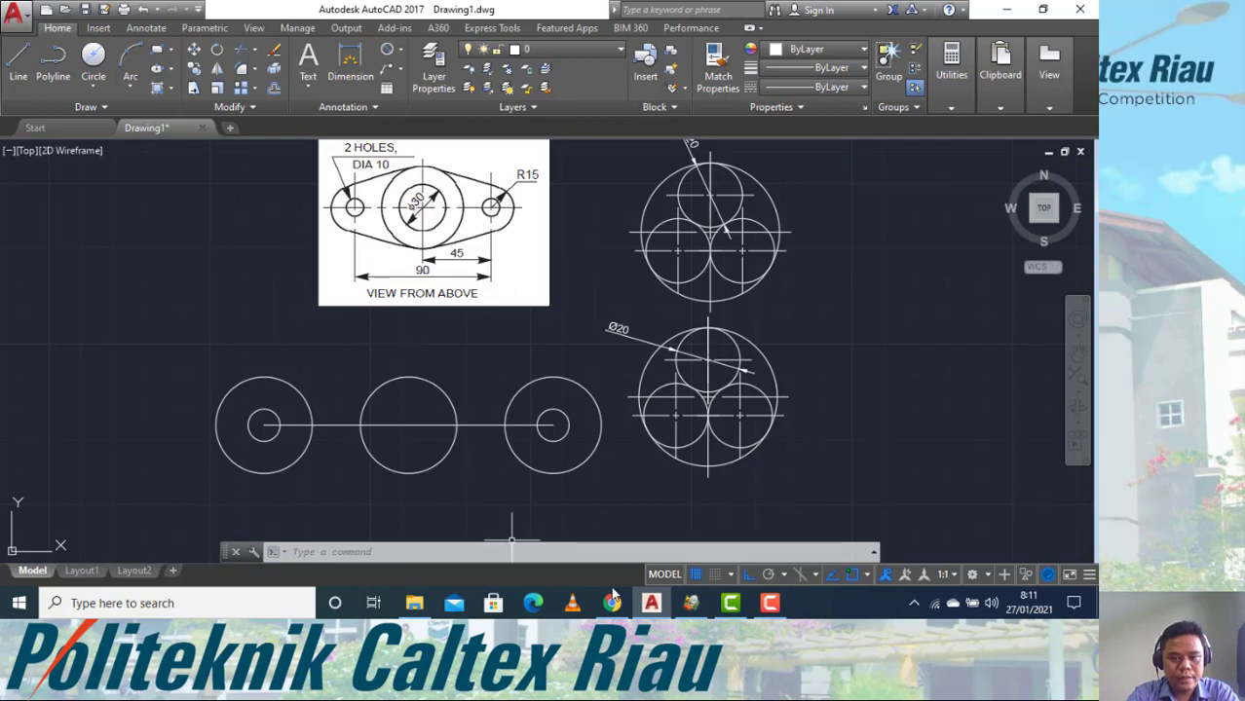
Switch to the machine drawing PDF in Adobe Reader and look up the flange's central outer diameter in Fig. 2.56.
left_click(691, 604)
scroll(539, 356, "up", 10)
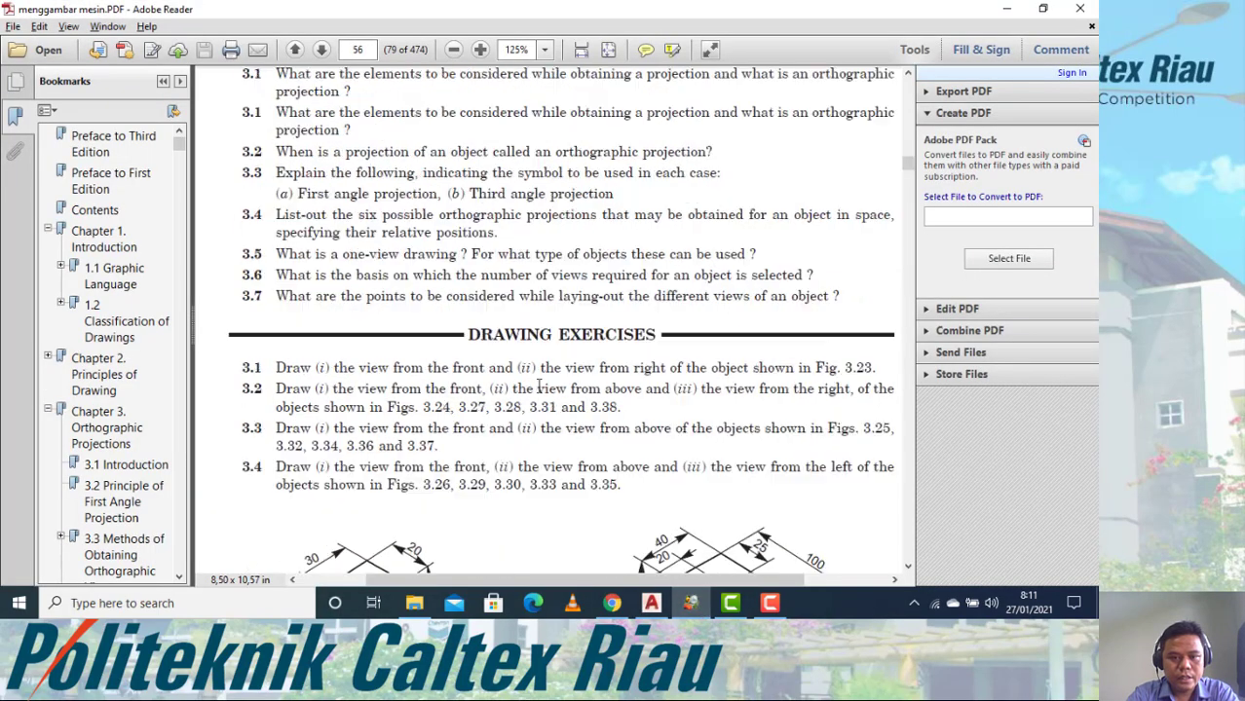
scroll(506, 378, "up", 15)
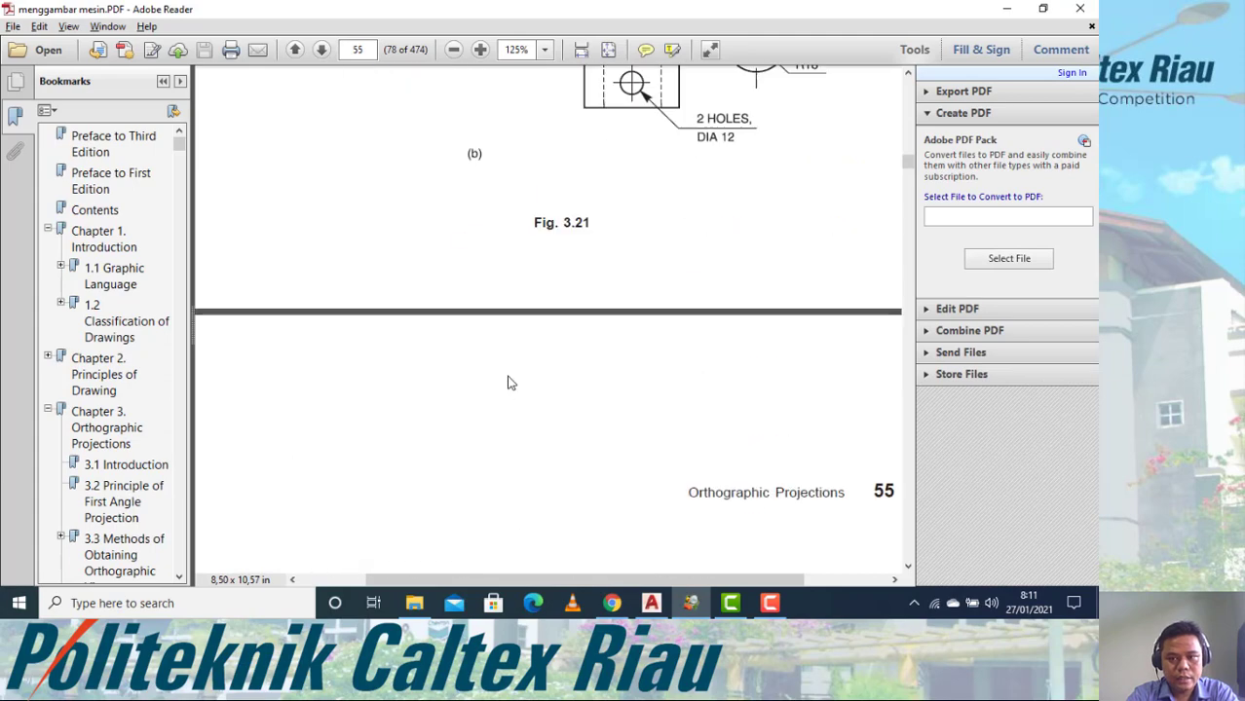
scroll(508, 387, "up", 20)
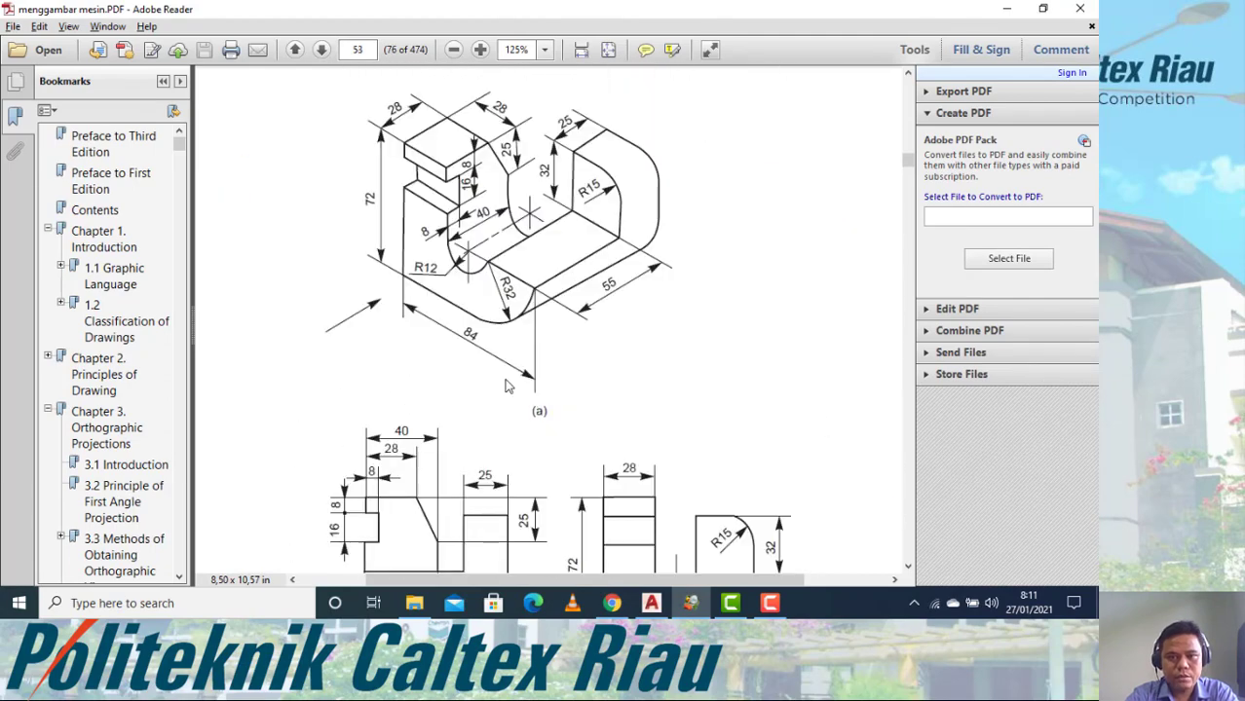
scroll(508, 386, "up", 20)
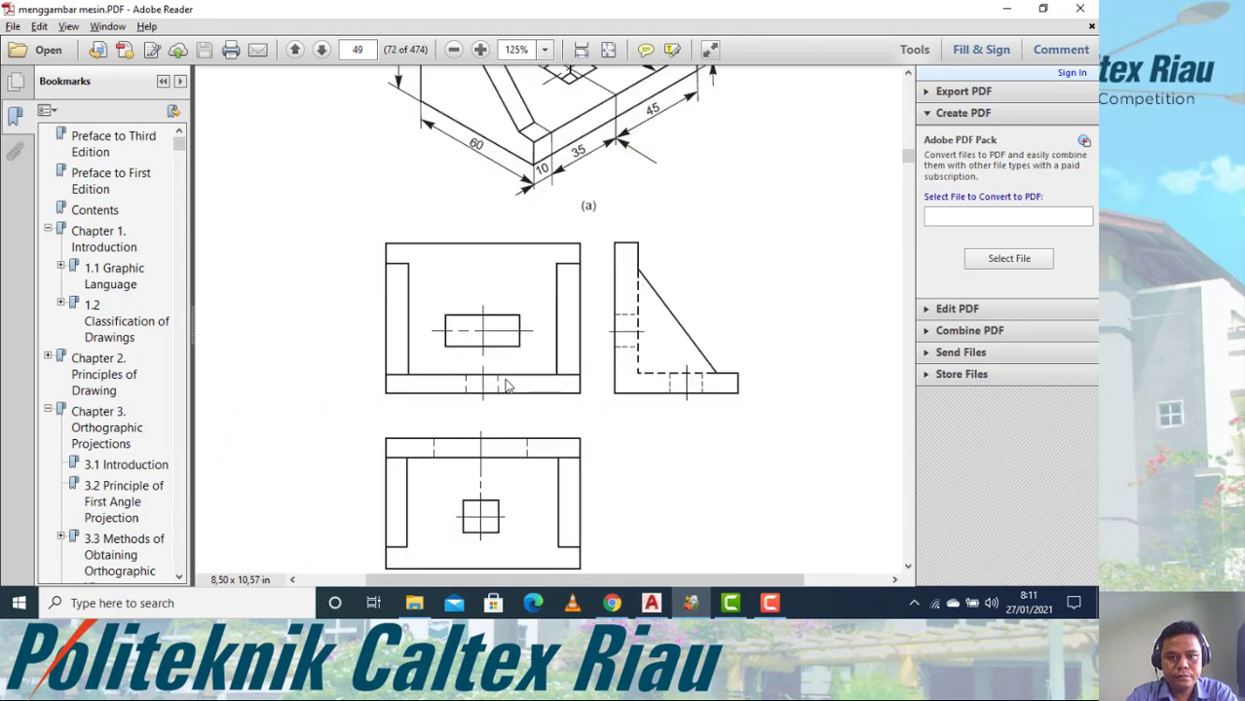
scroll(508, 387, "up", 20)
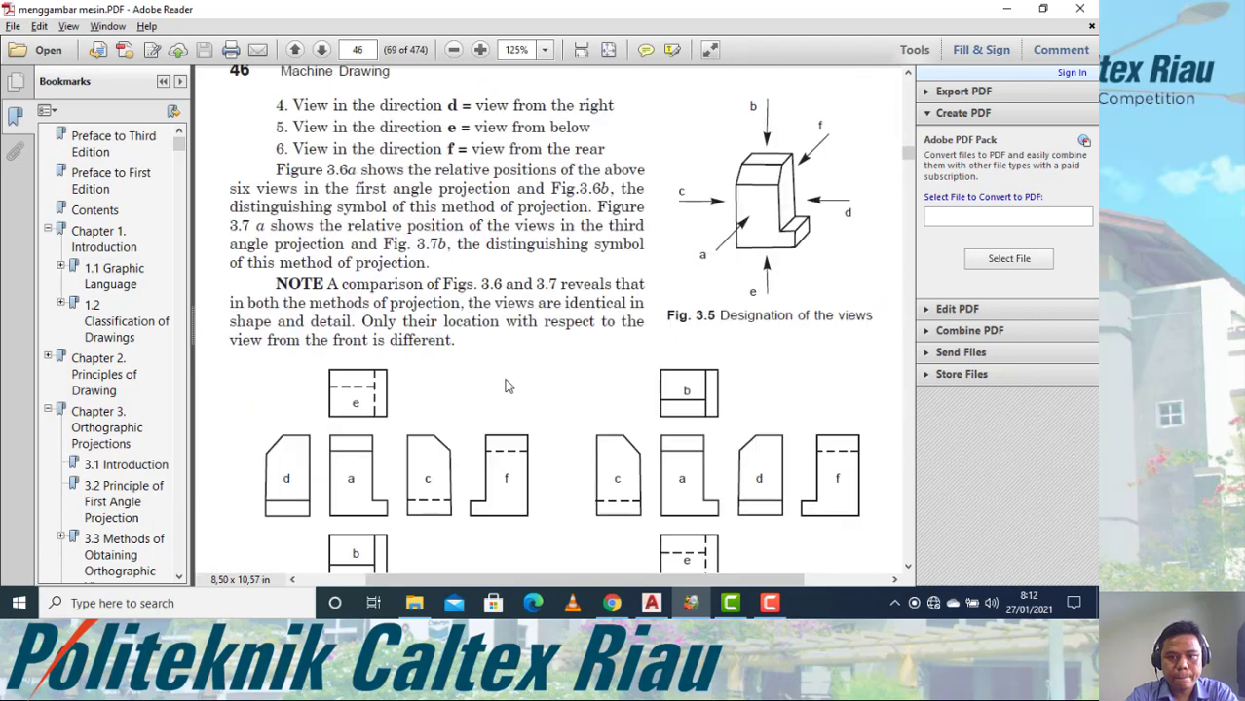
scroll(508, 387, "up", 20)
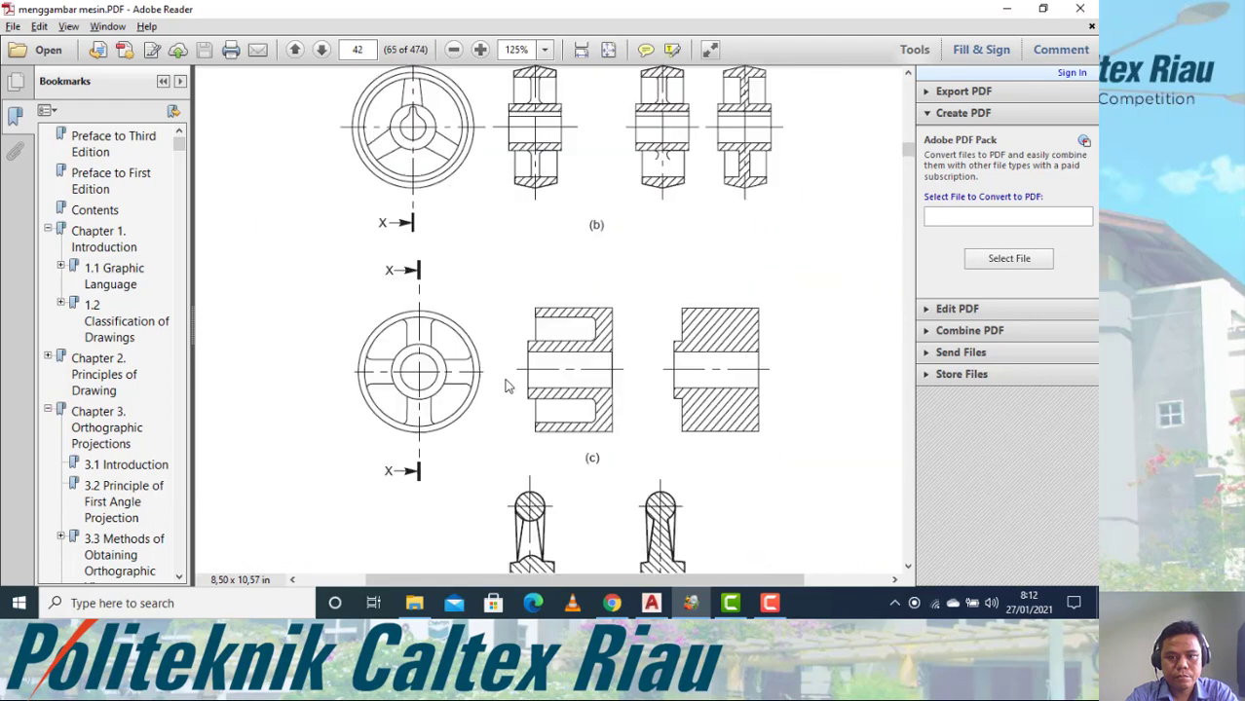
scroll(506, 385, "up", 15)
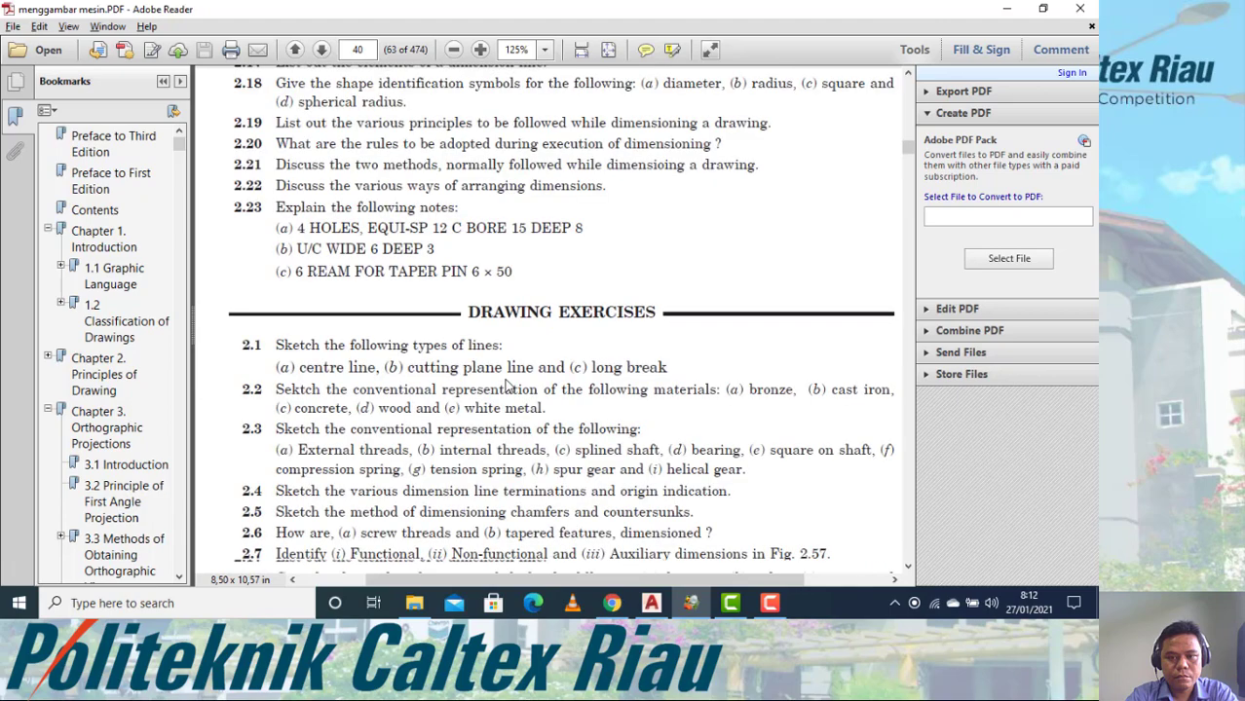
scroll(509, 387, "down", 15)
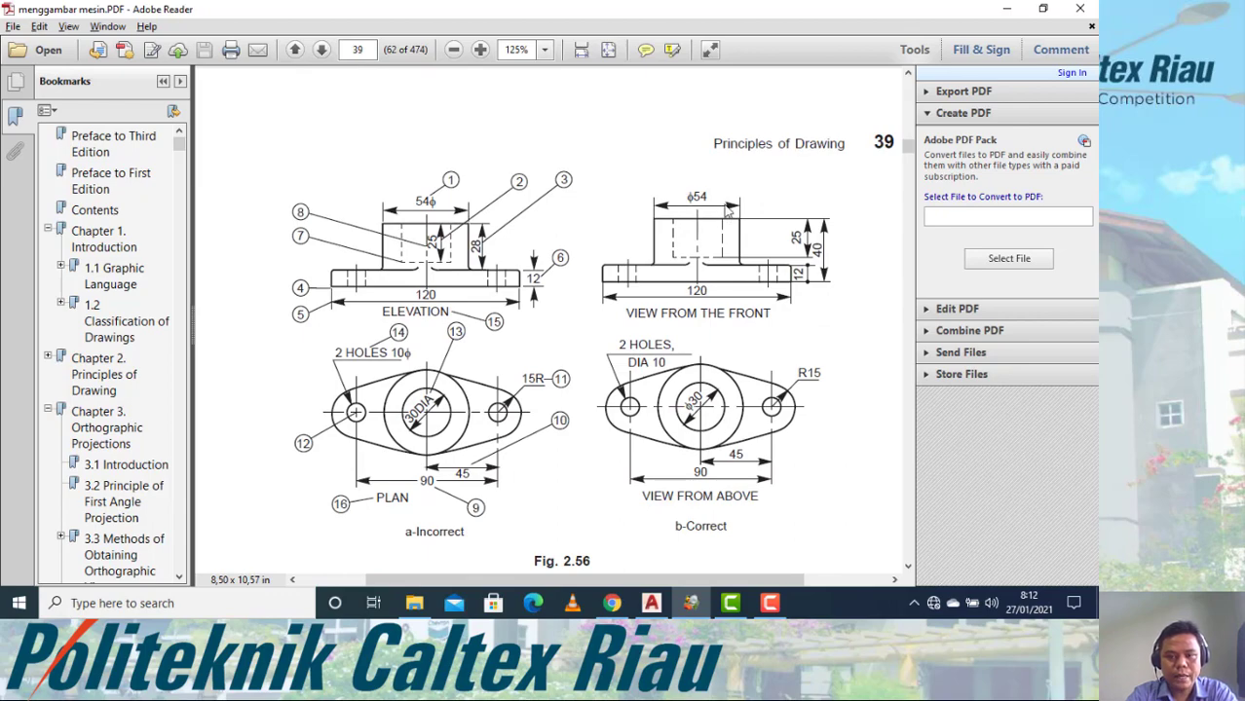
Return to AutoCAD and draw a Center, Diameter circle of diameter 54 concentric with the middle circle.
key("alt+Tab")
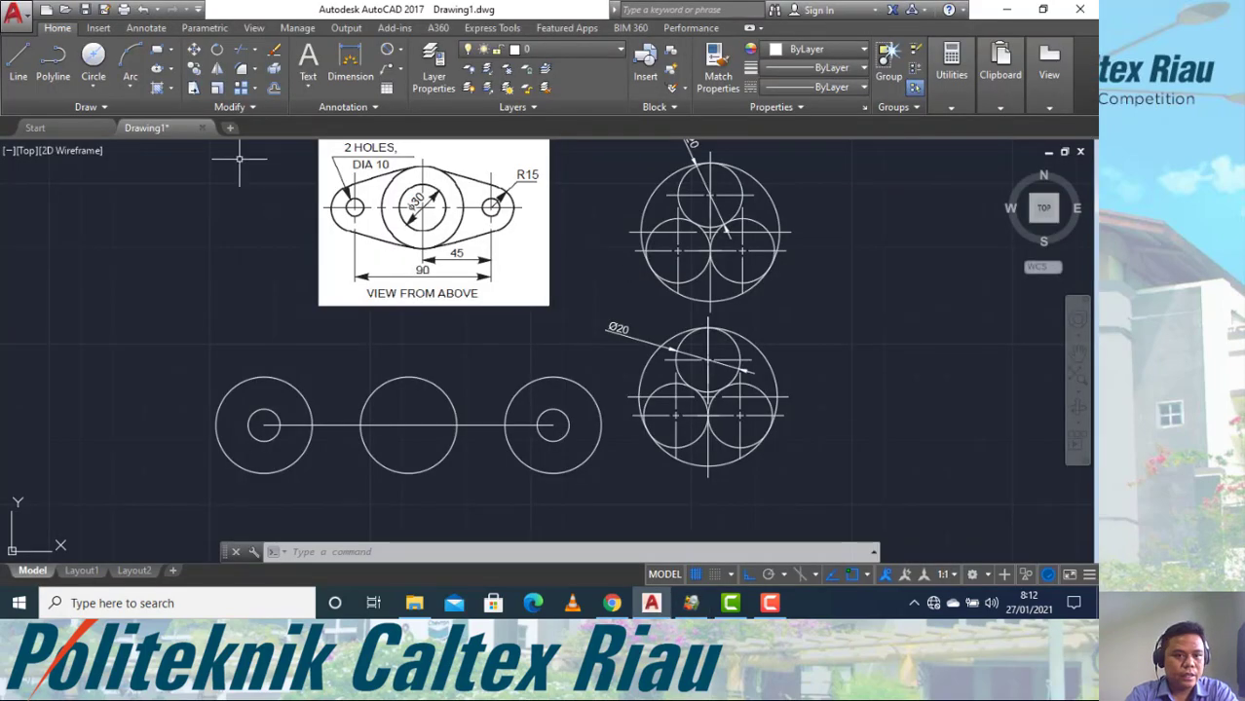
left_click(94, 86)
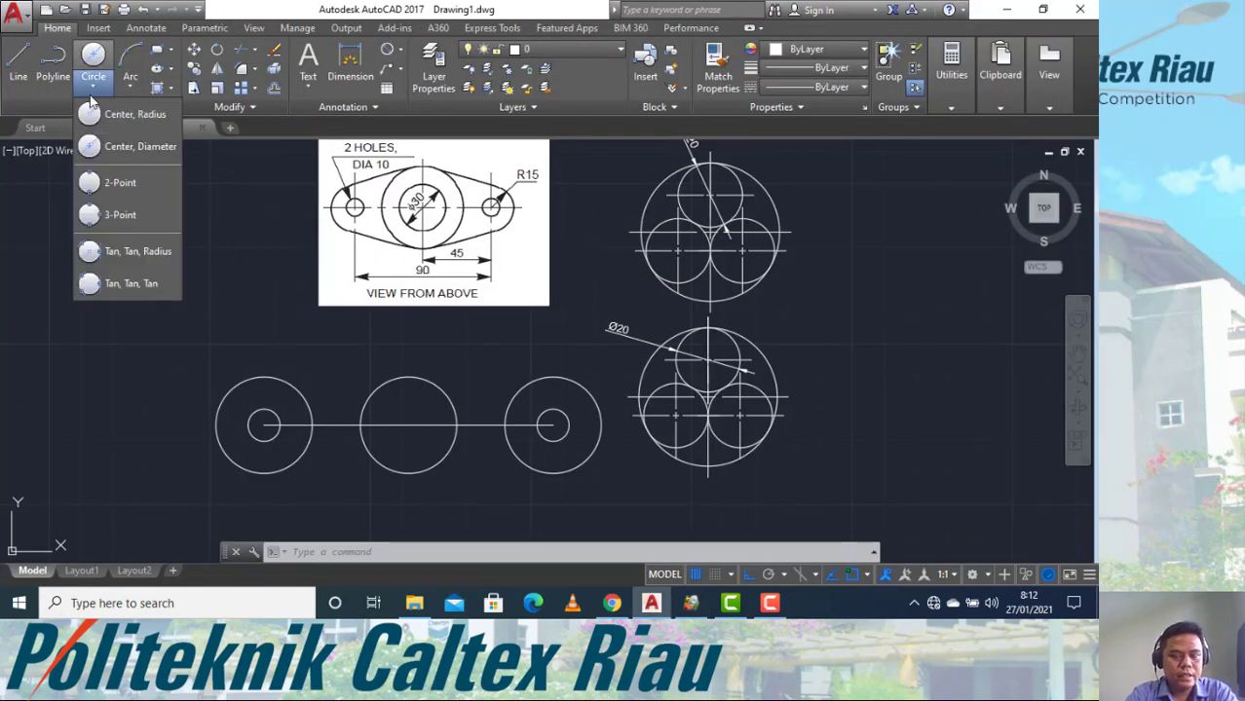
left_click(122, 147)
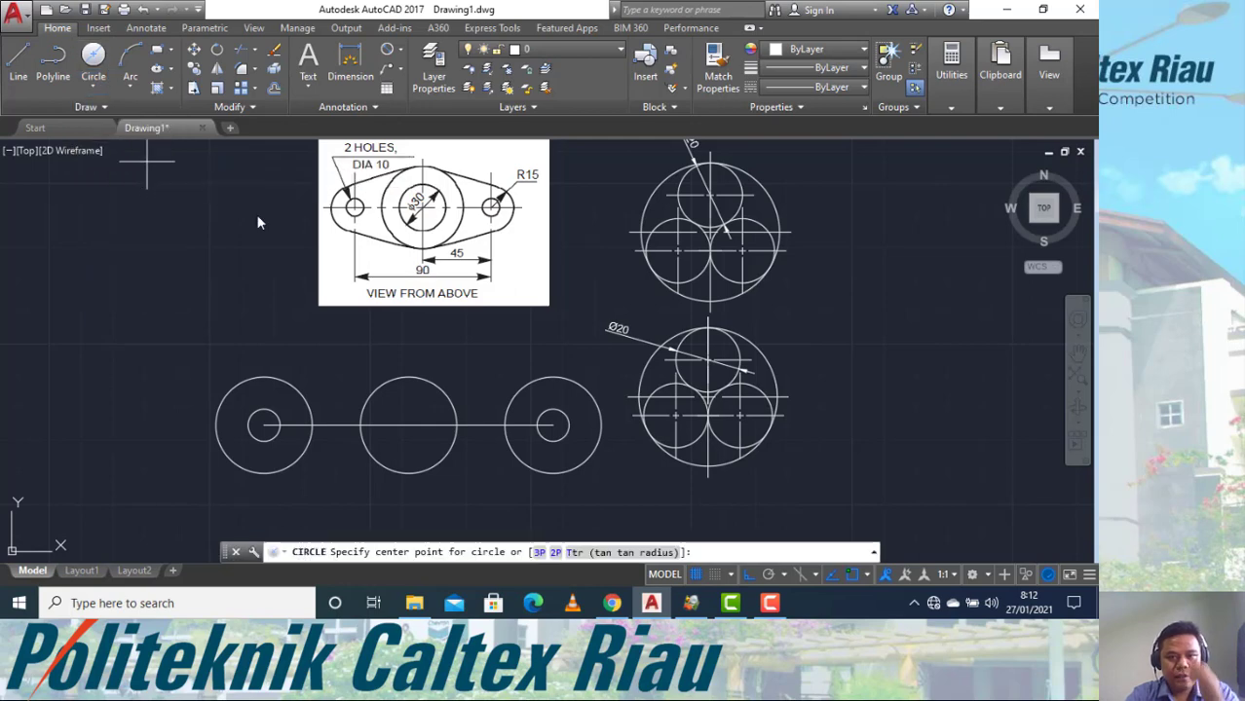
left_click(408, 425)
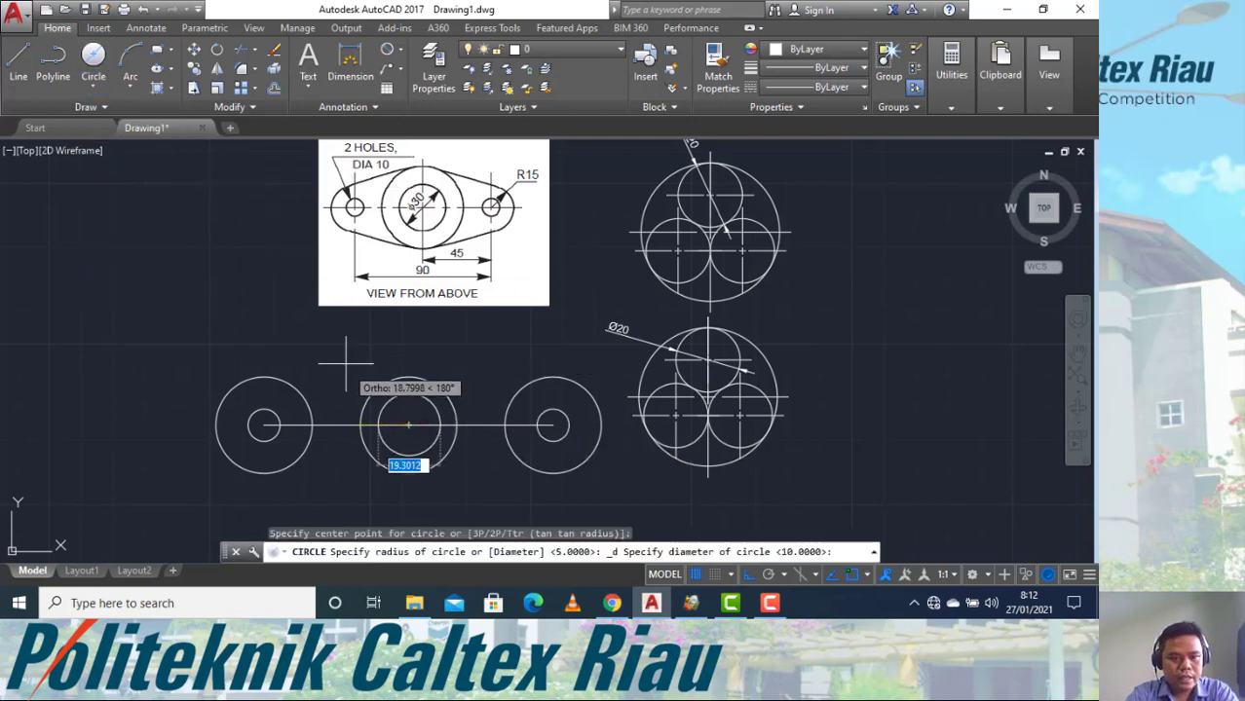
type("54")
key("Return")
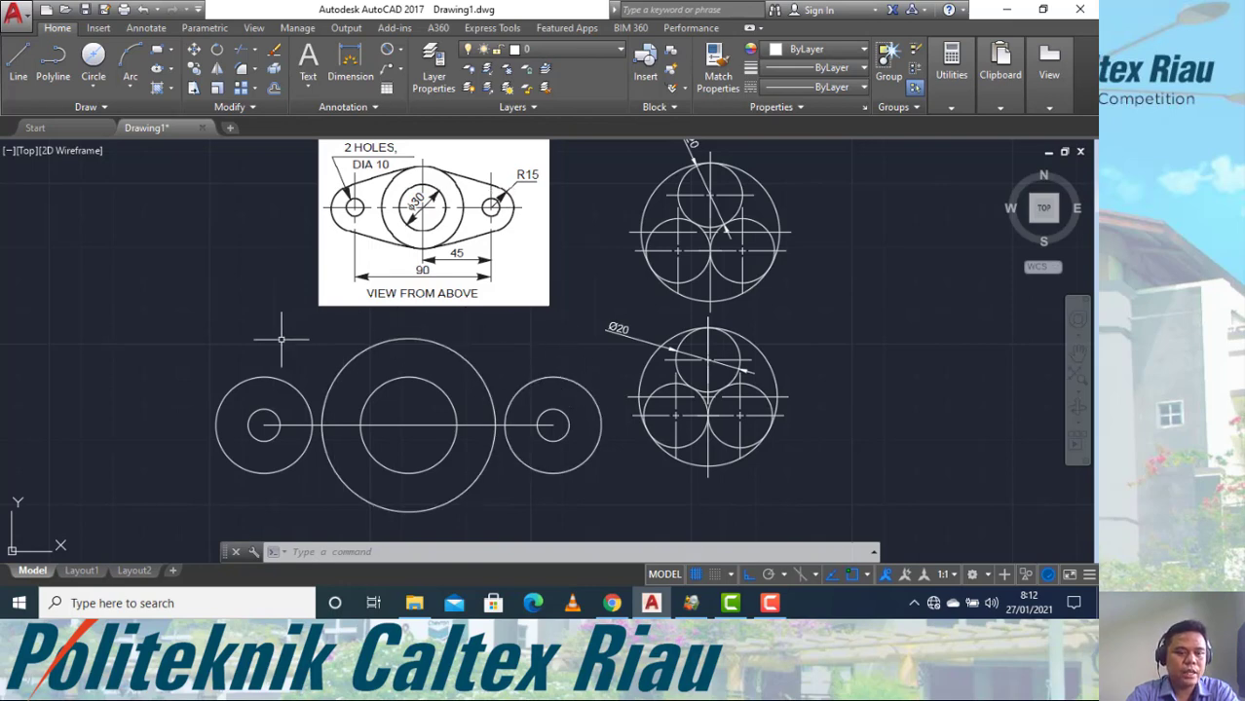
key("Escape")
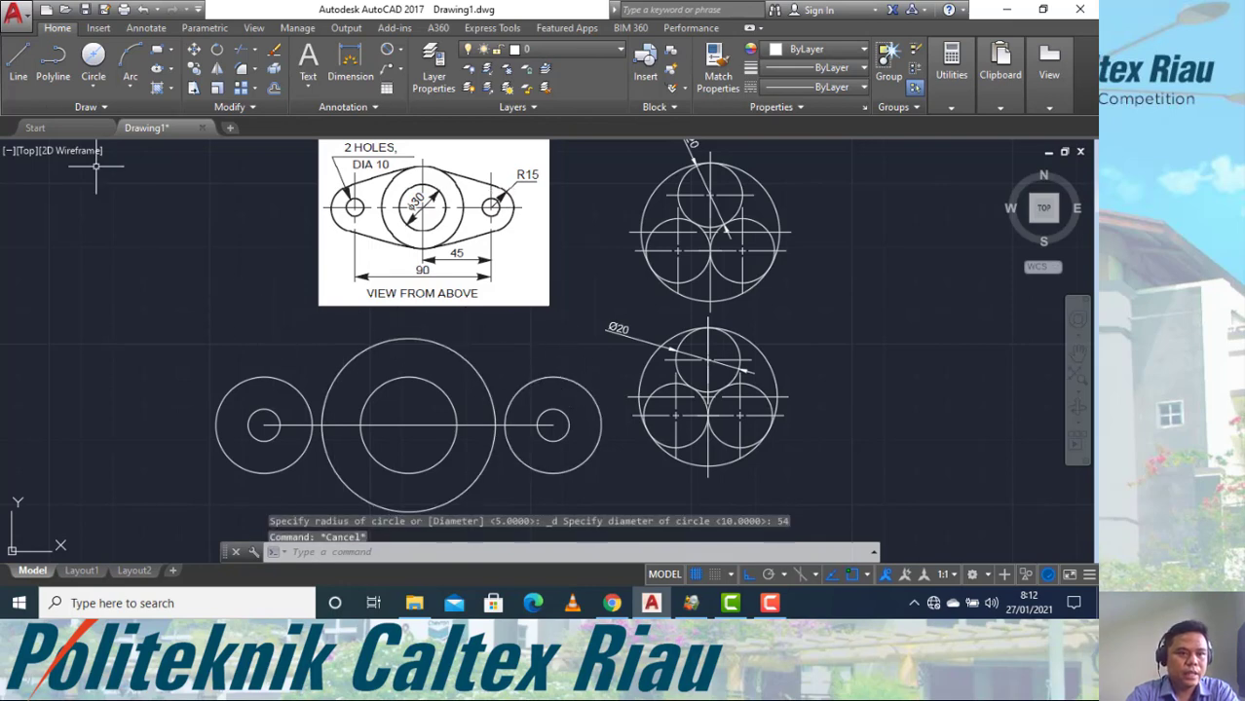
Draw a line tangent to the upper sides of the right outer circle and the diameter 54 circle.
left_click(24, 68)
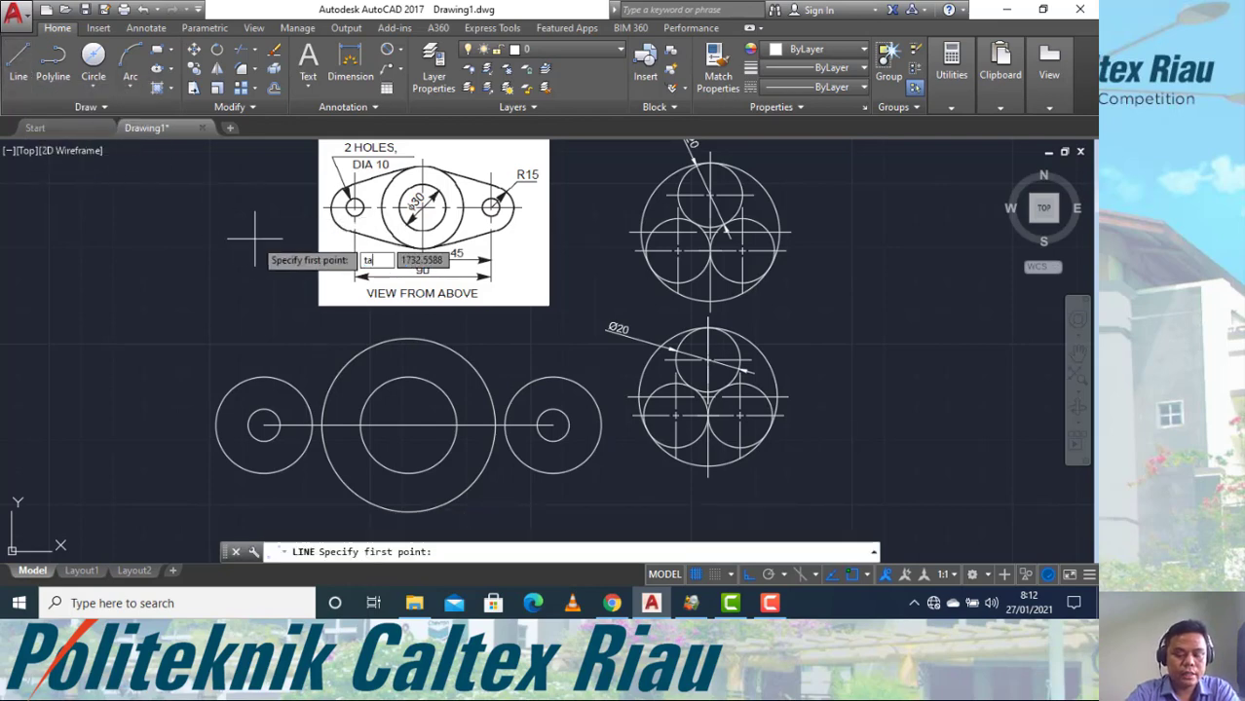
type("tan")
key("Return")
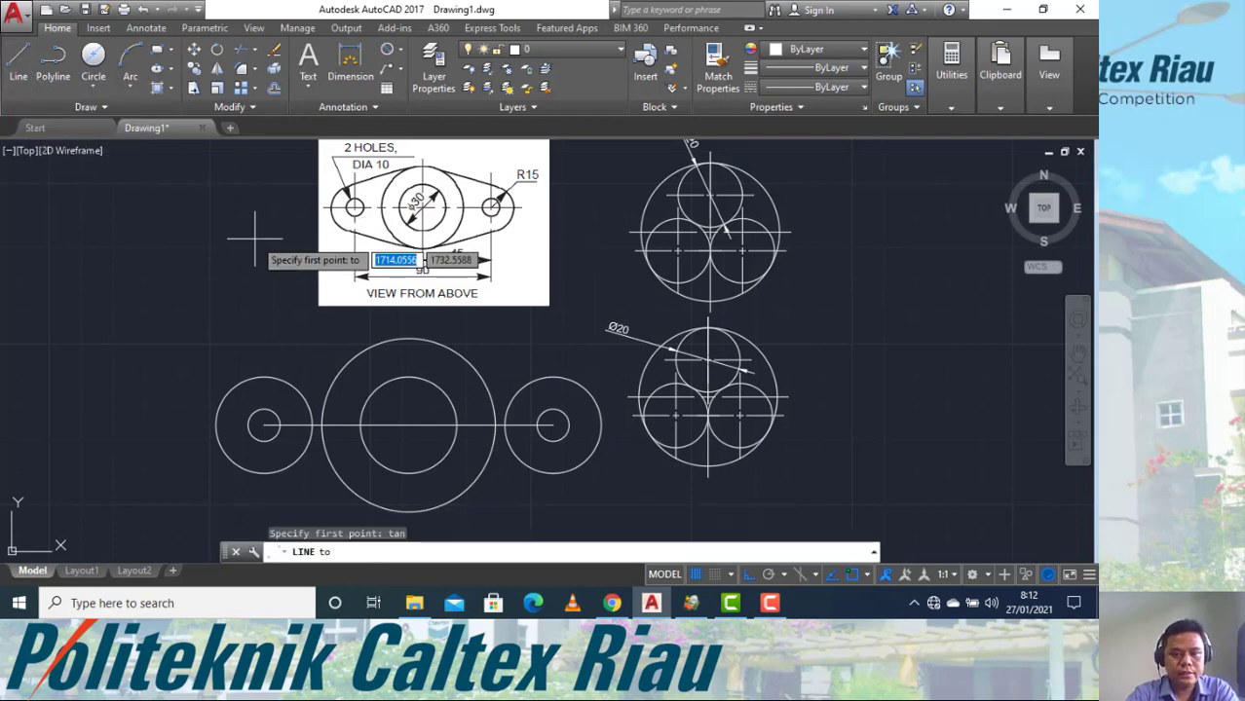
left_click(571, 378)
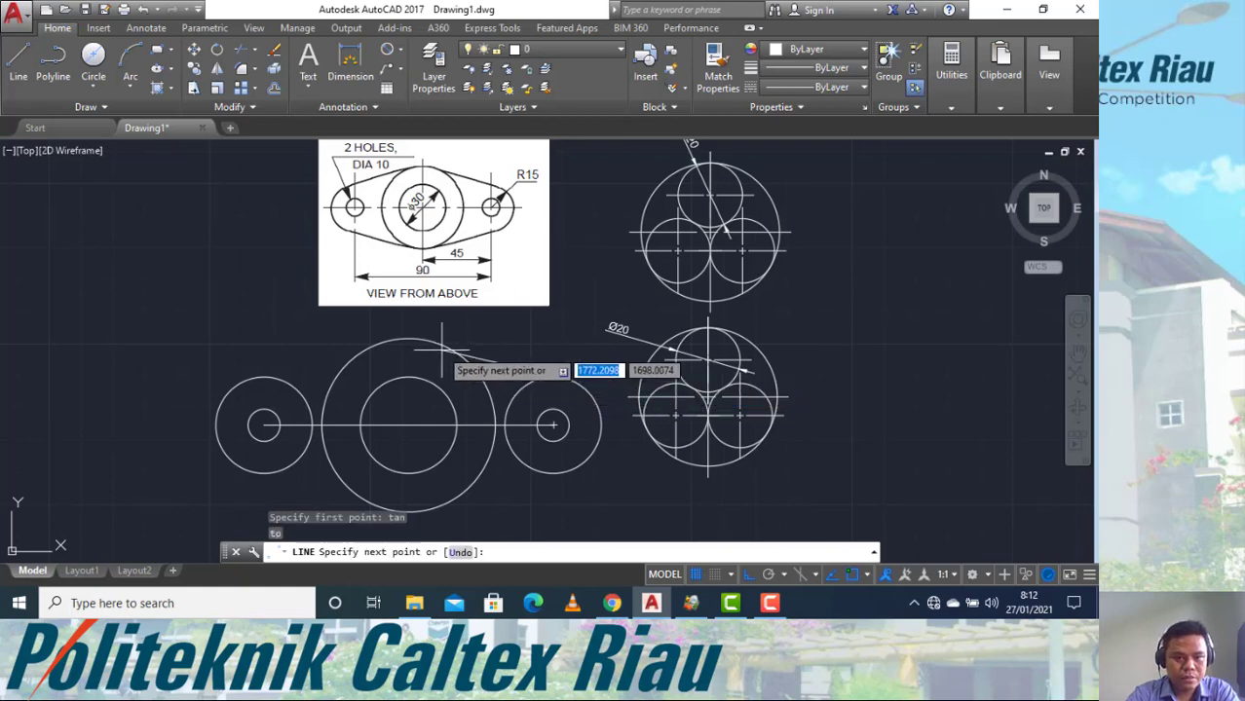
type("tan")
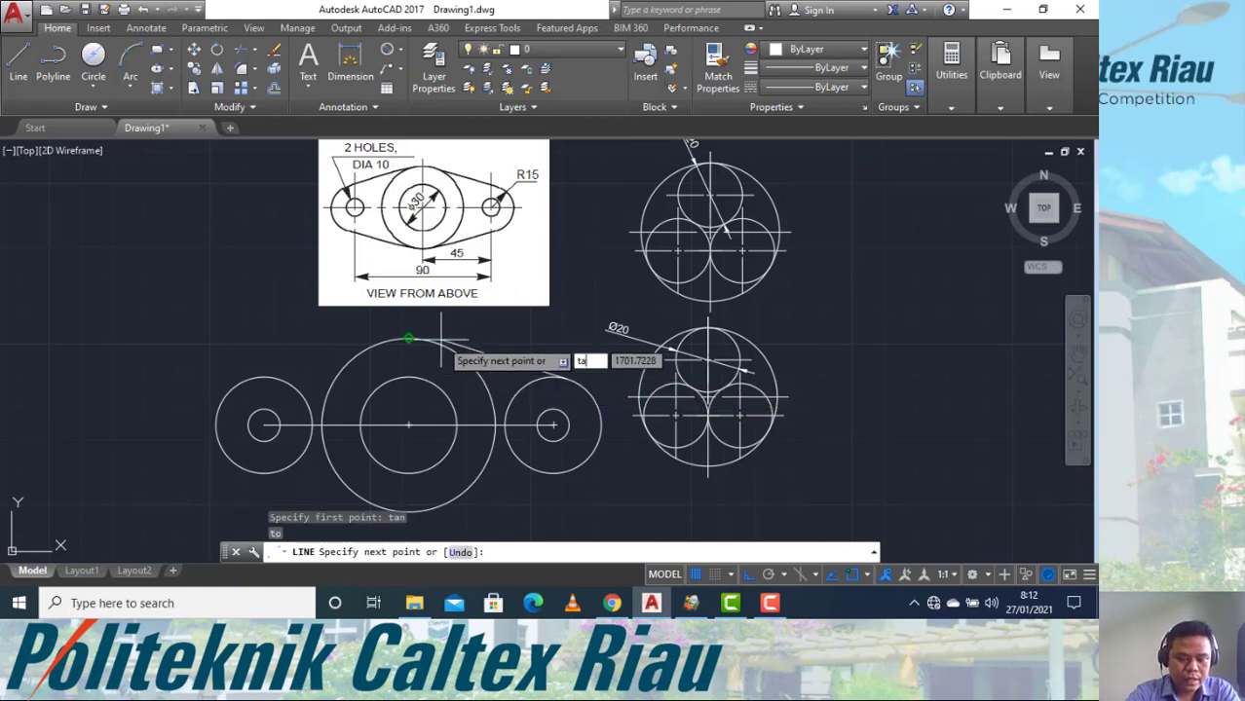
key("Return")
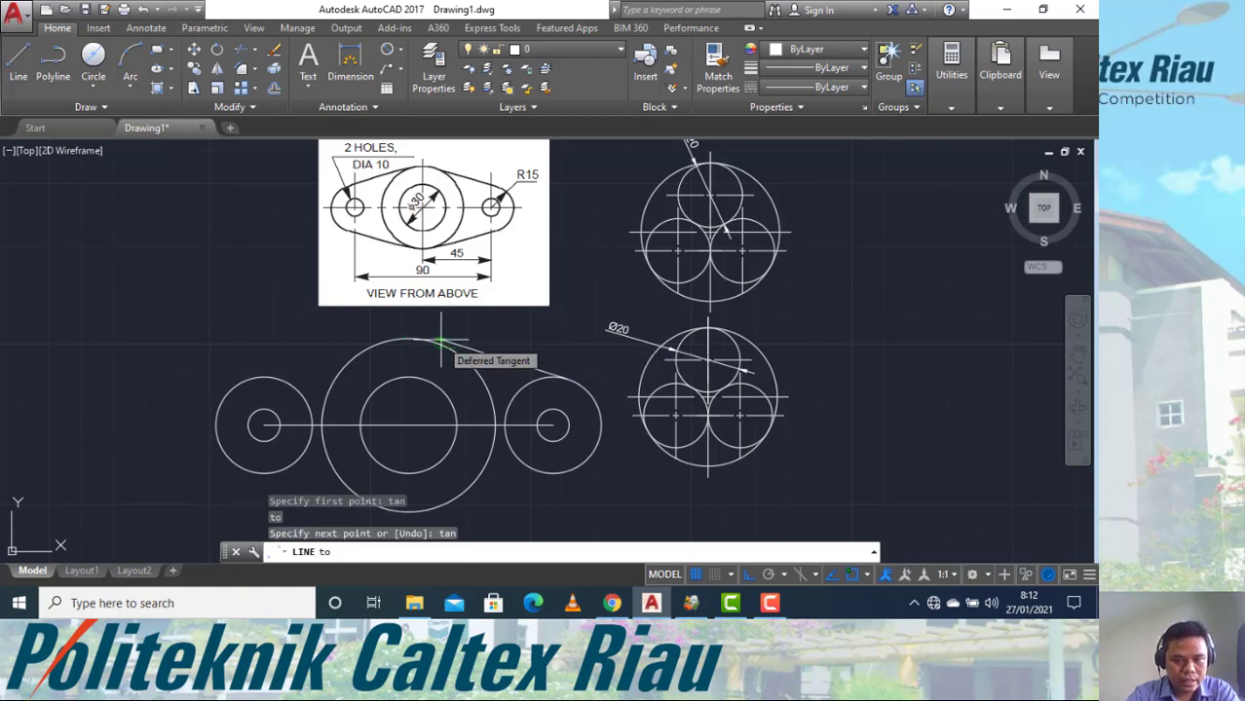
left_click(440, 343)
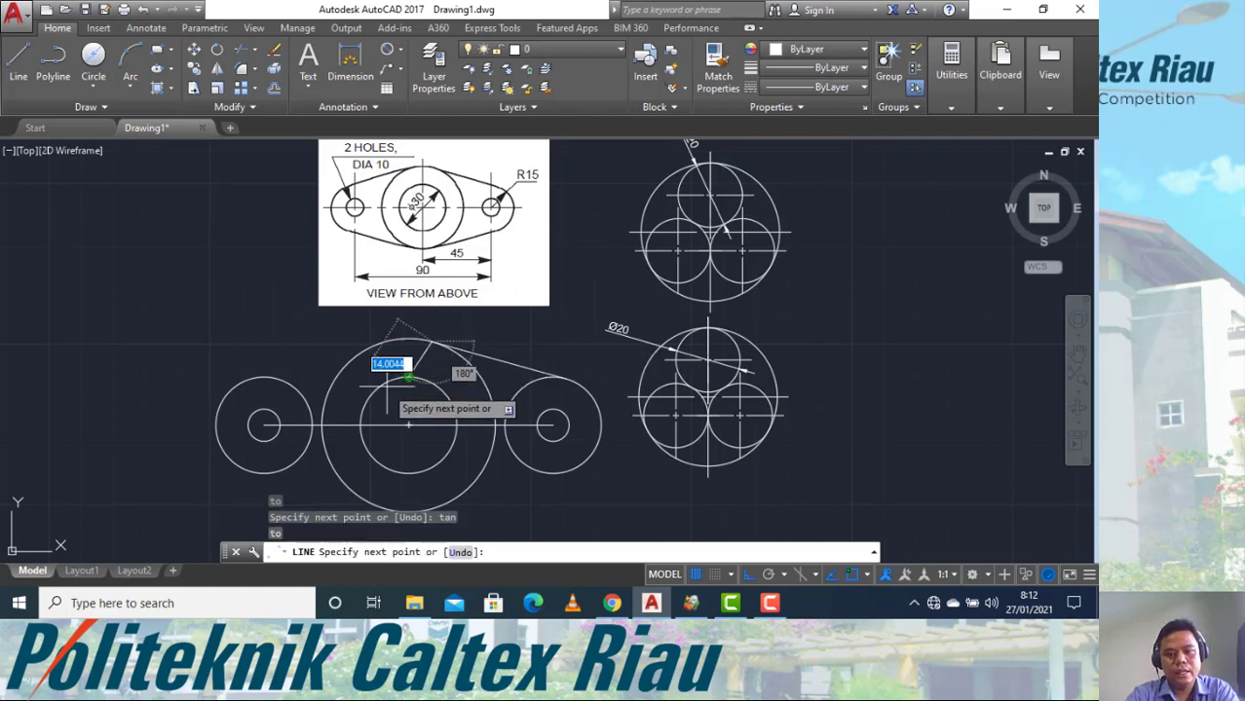
key("Return")
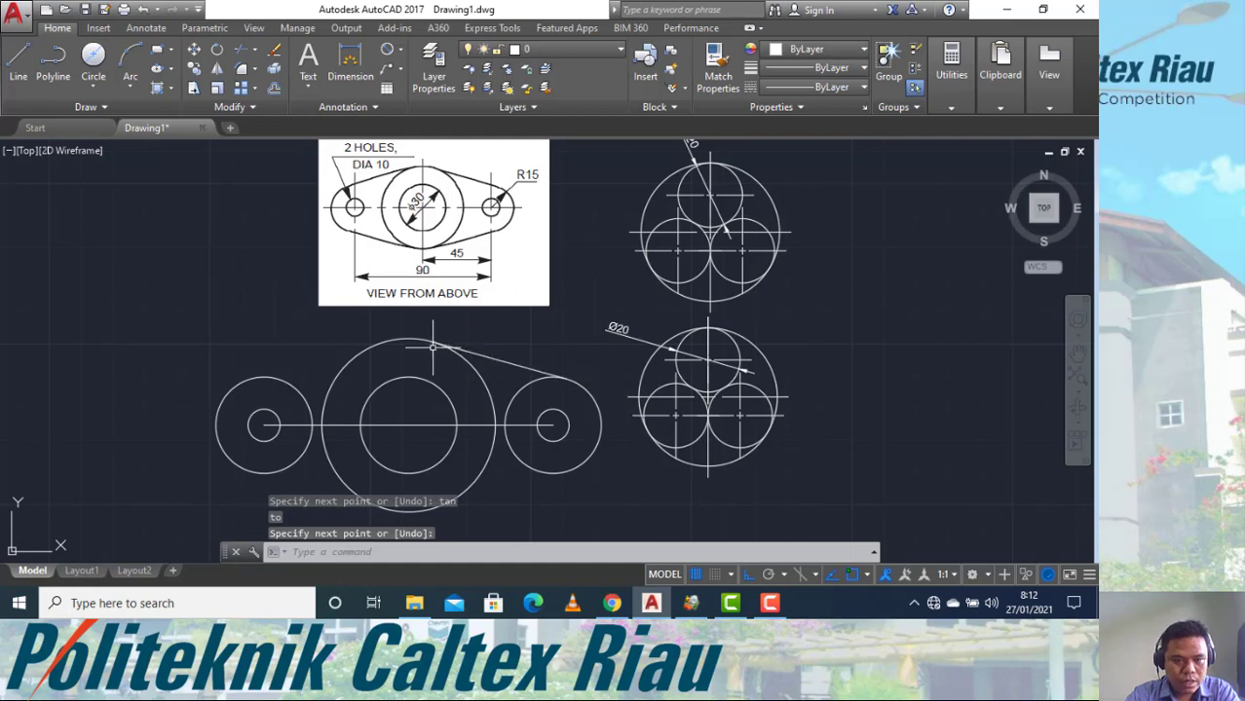
Draw a line tangent to the upper sides of the left outer circle and the diameter 54 circle.
left_click(18, 64)
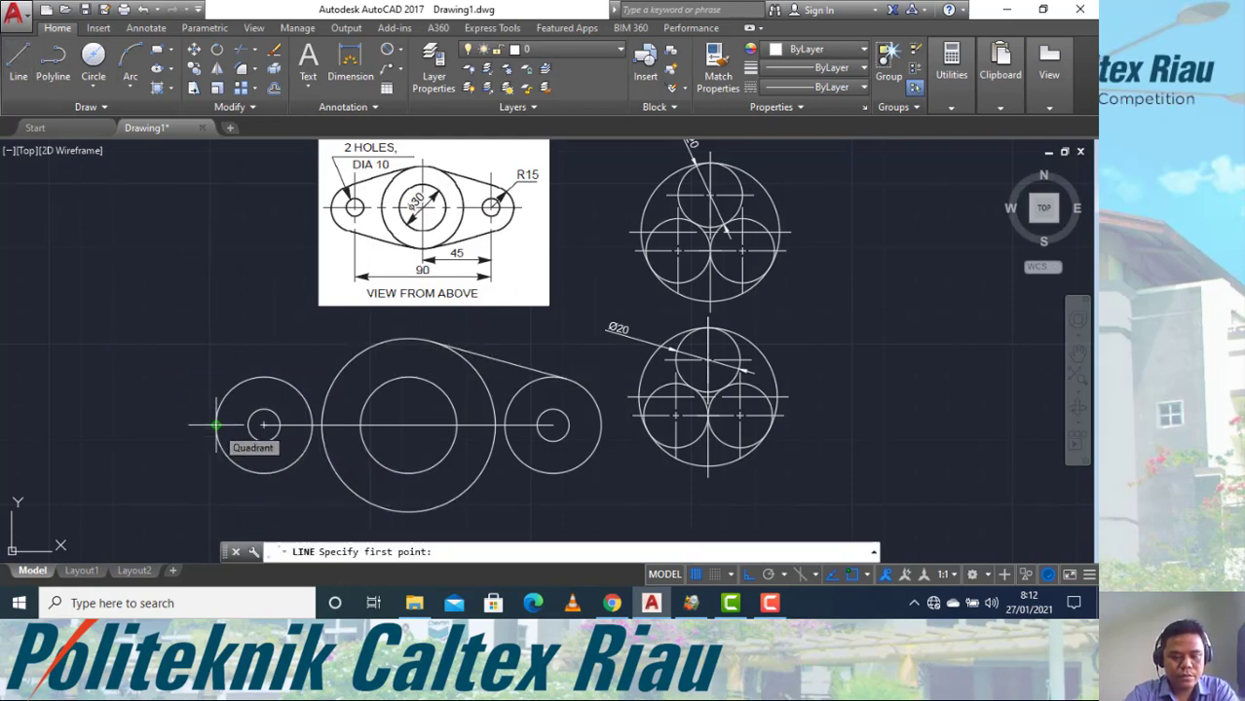
type("tan")
key("Return")
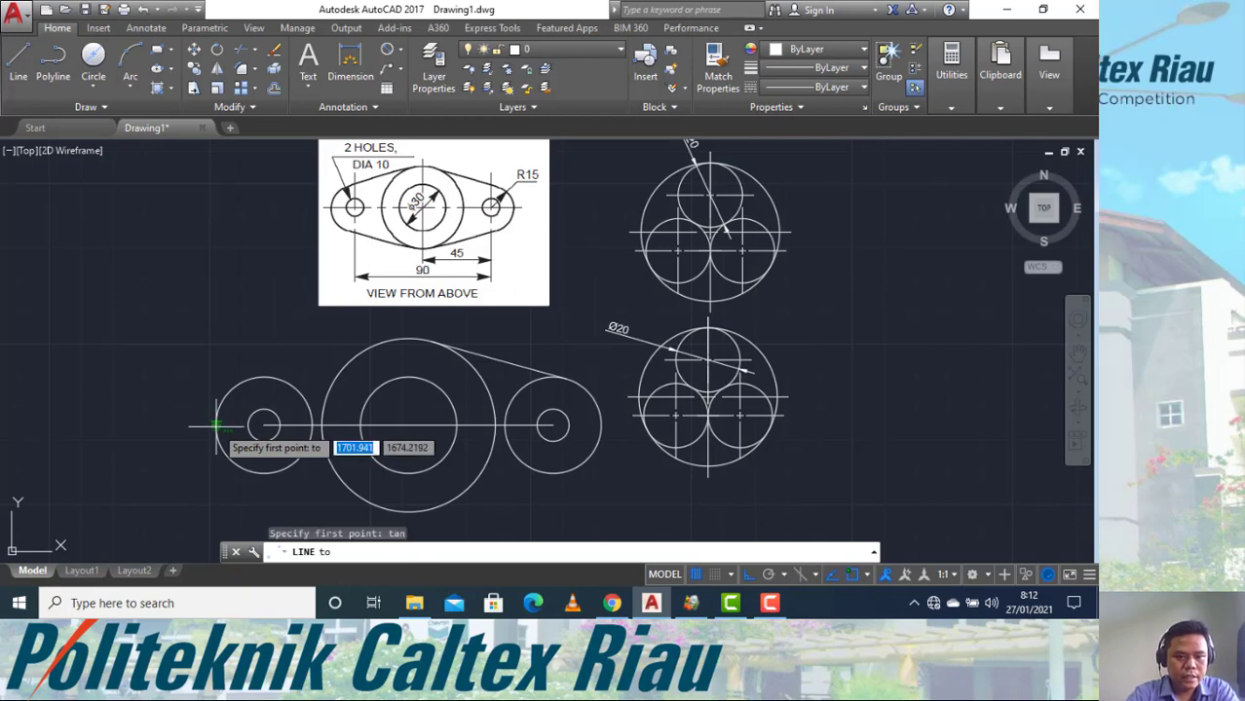
left_click(254, 376)
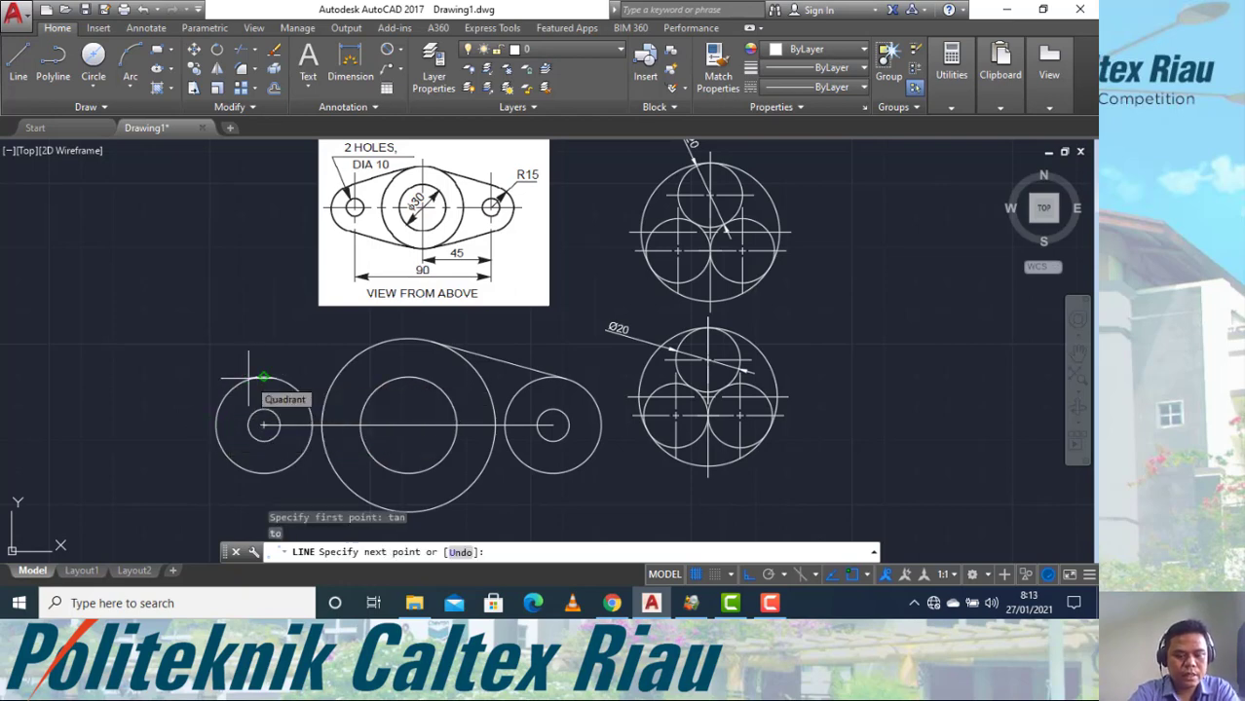
type("tan")
key("Return")
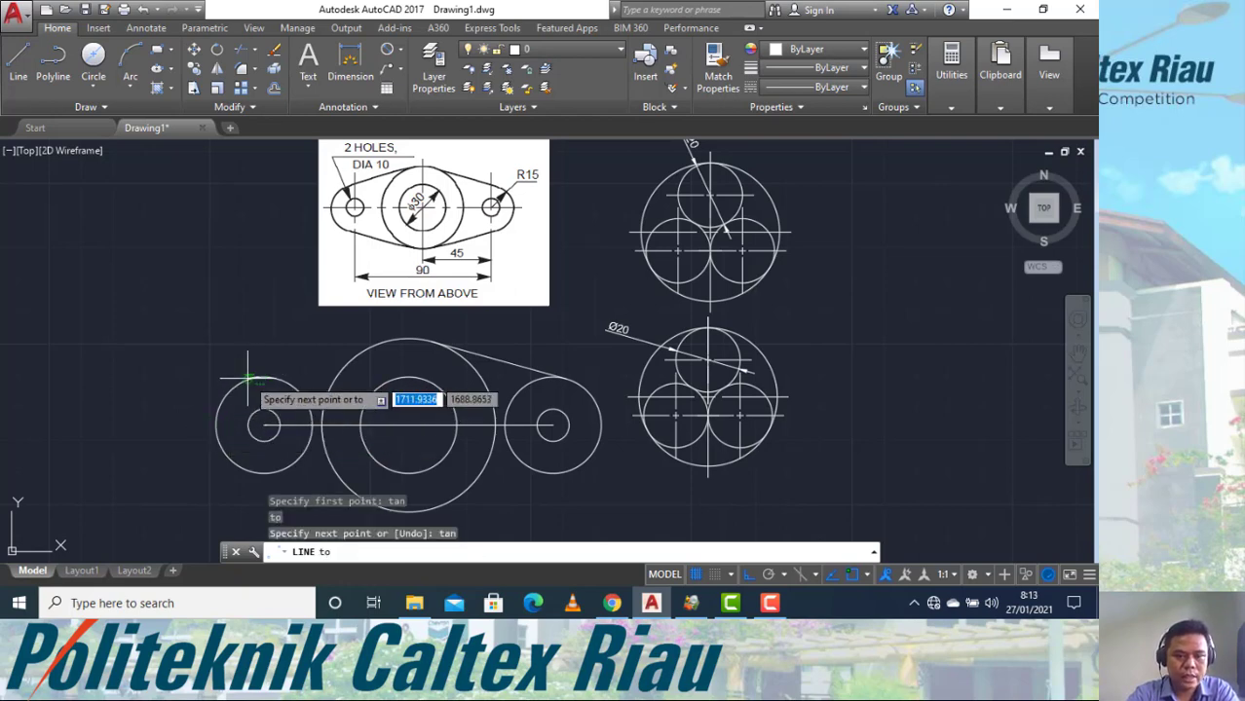
left_click(380, 343)
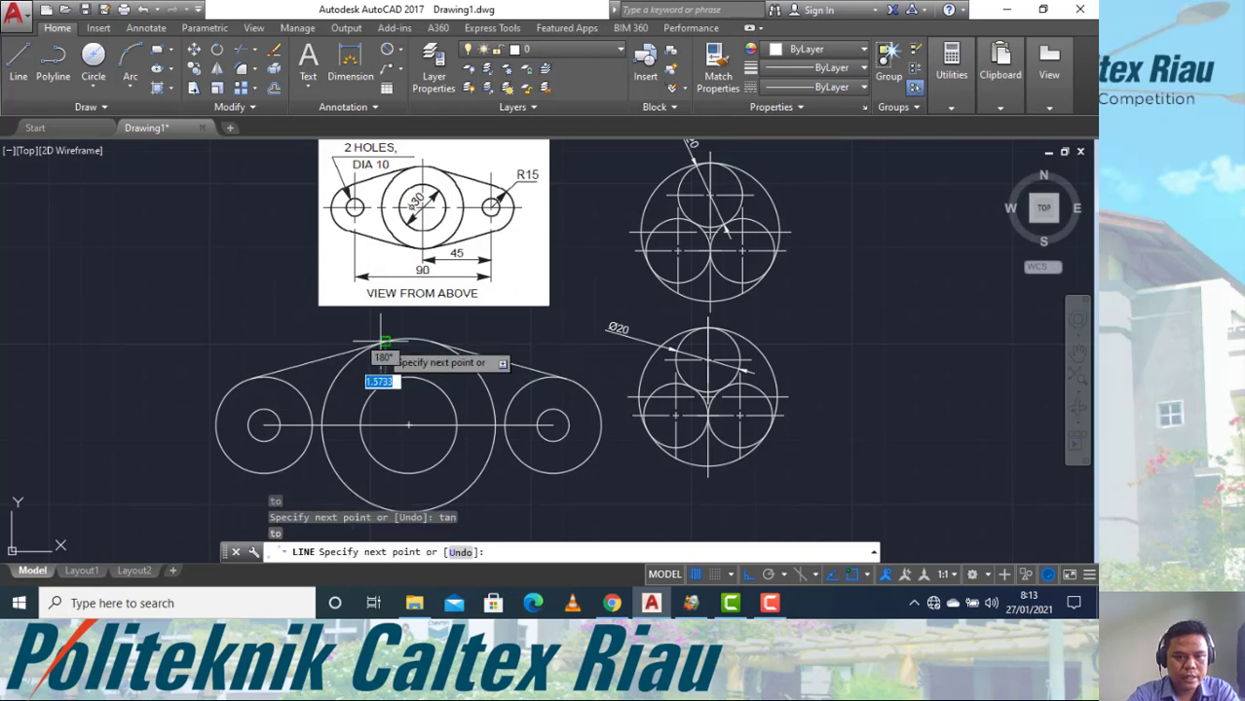
key("Escape")
Draw a line tangent to the lower sides of the left outer circle and the diameter 54 circle.
scroll(323, 452, "up", 2)
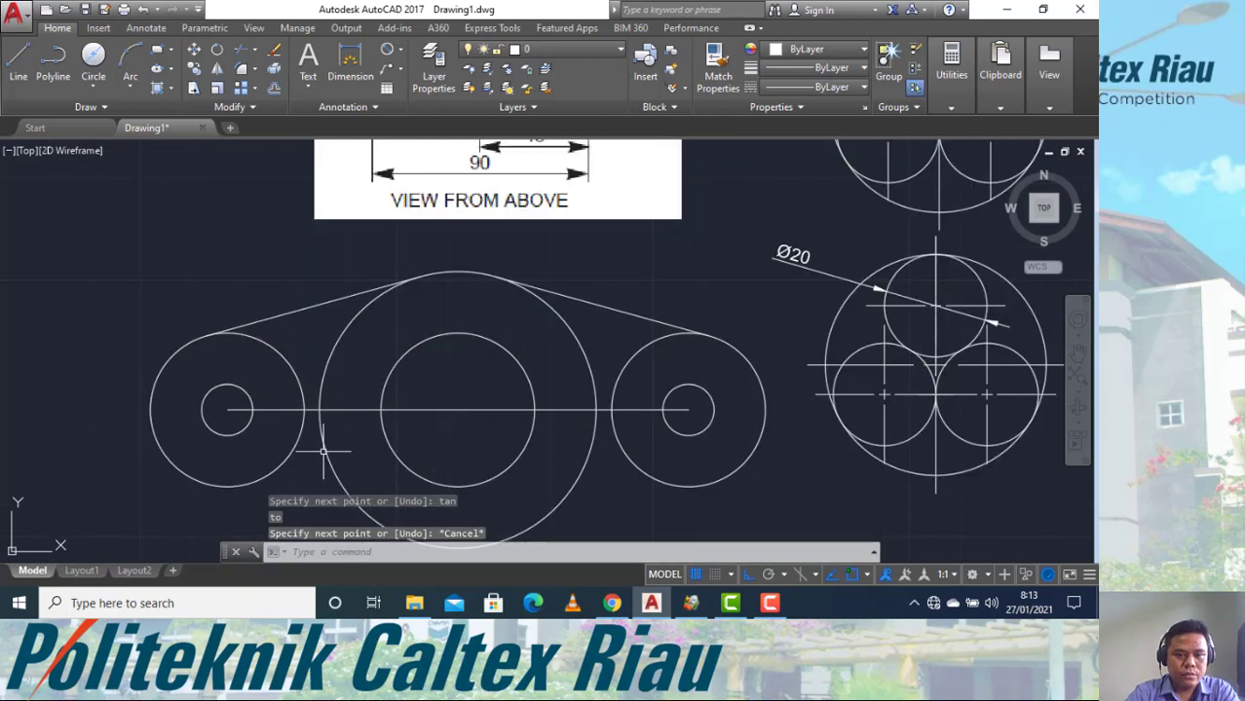
scroll(325, 445, "down", 4)
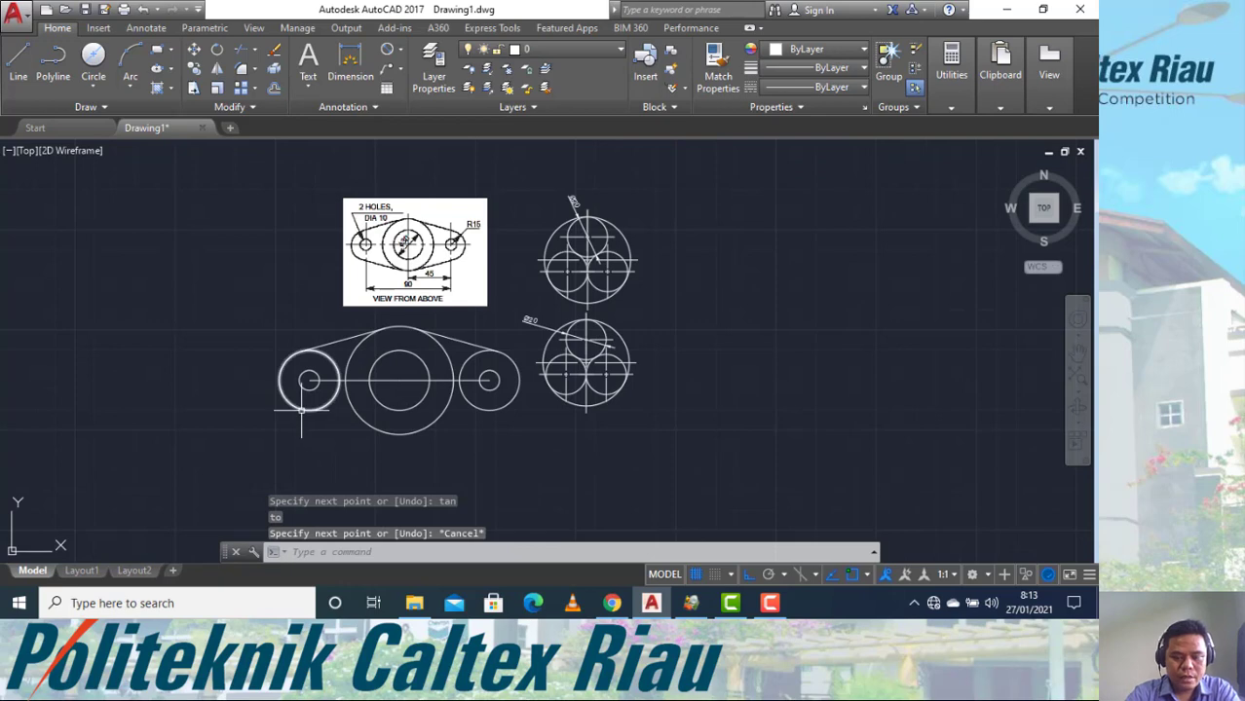
type("l")
key("Return")
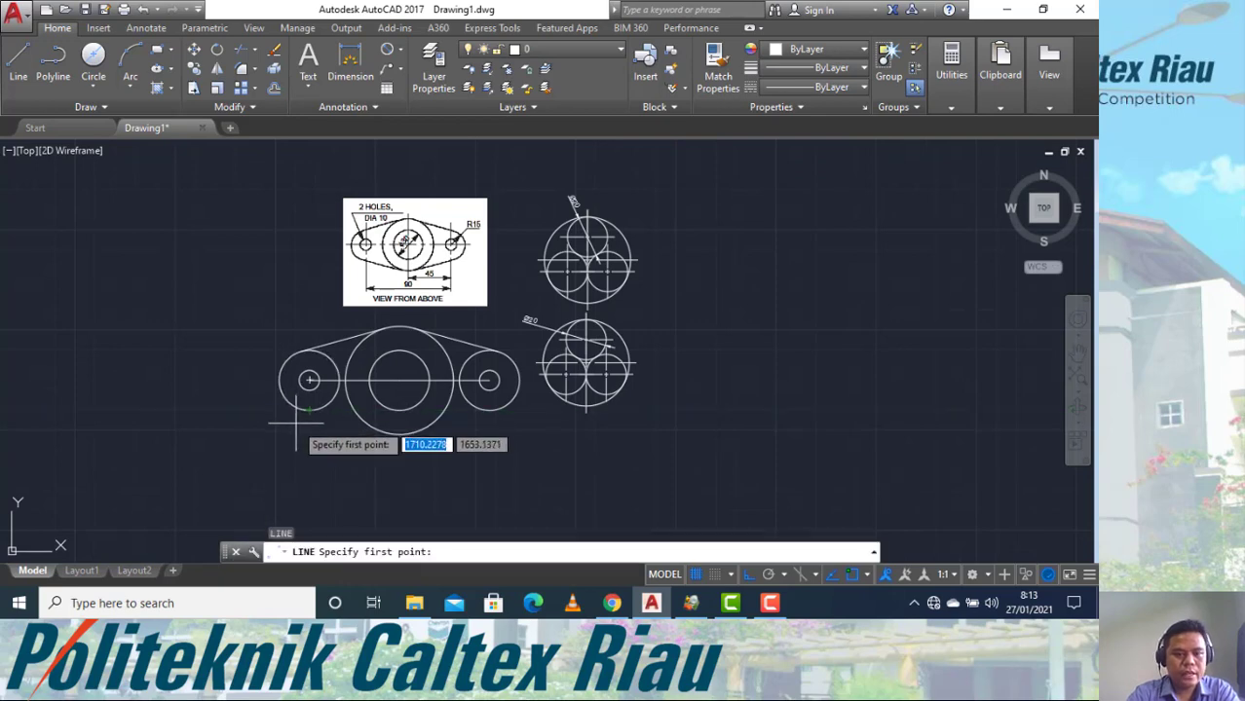
type("tan")
key("Return")
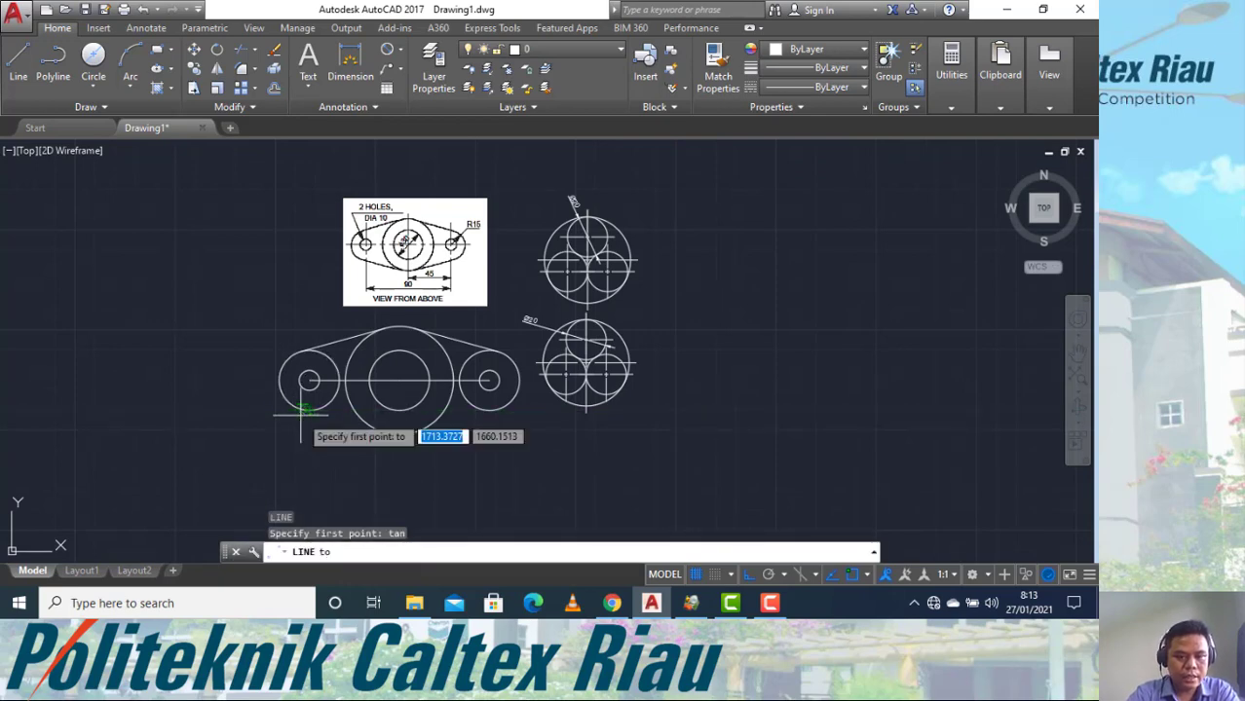
left_click(307, 410)
type("tan")
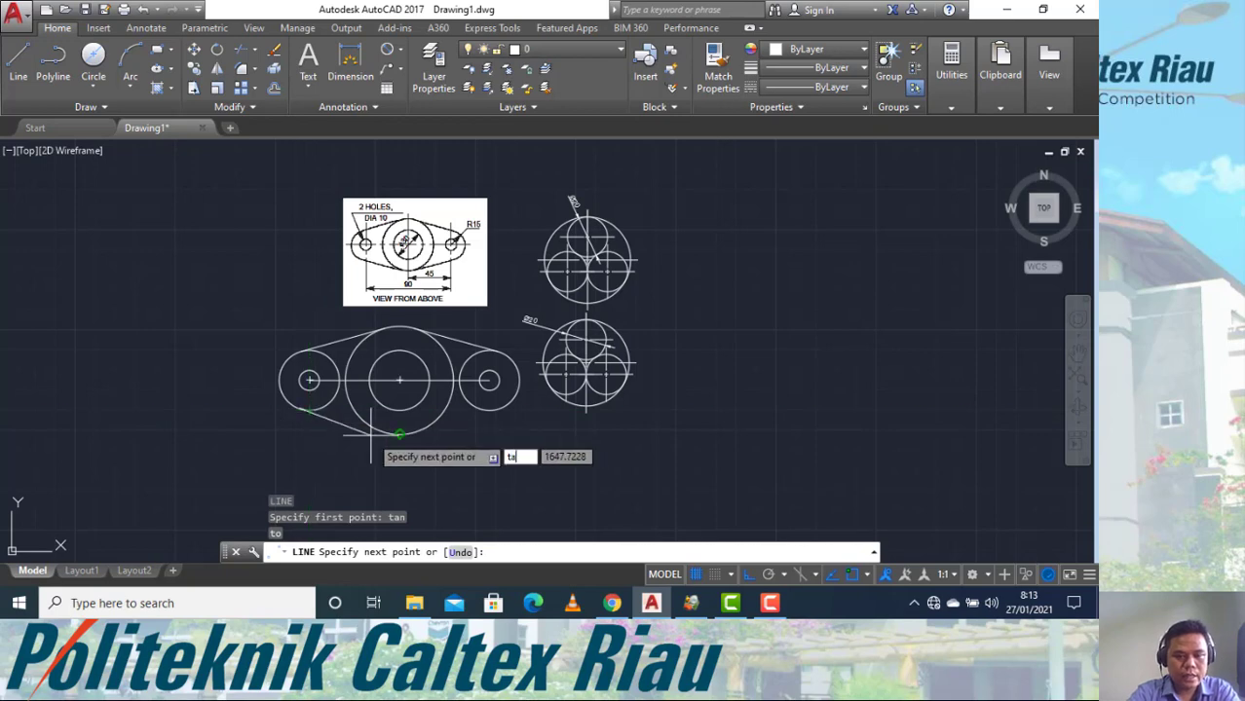
key("Return")
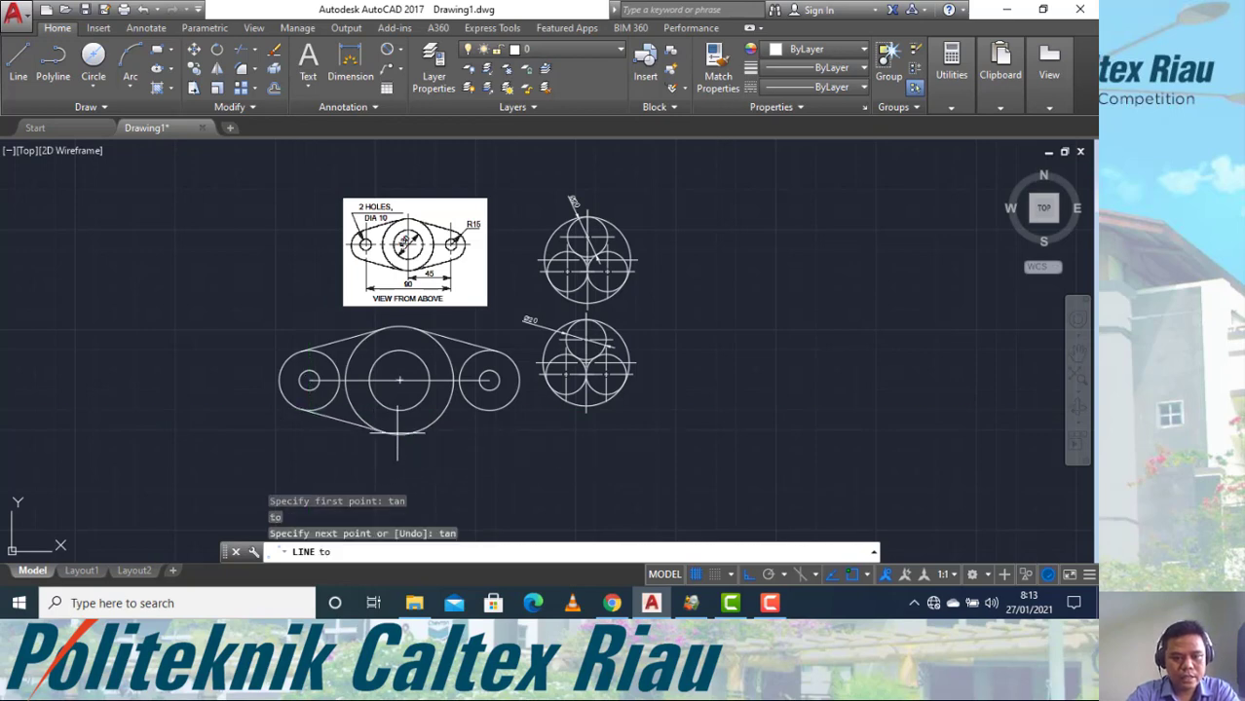
left_click(397, 435)
key("Return")
Draw a line tangent to the lower sides of the right outer circle and the diameter 54 circle.
type("l")
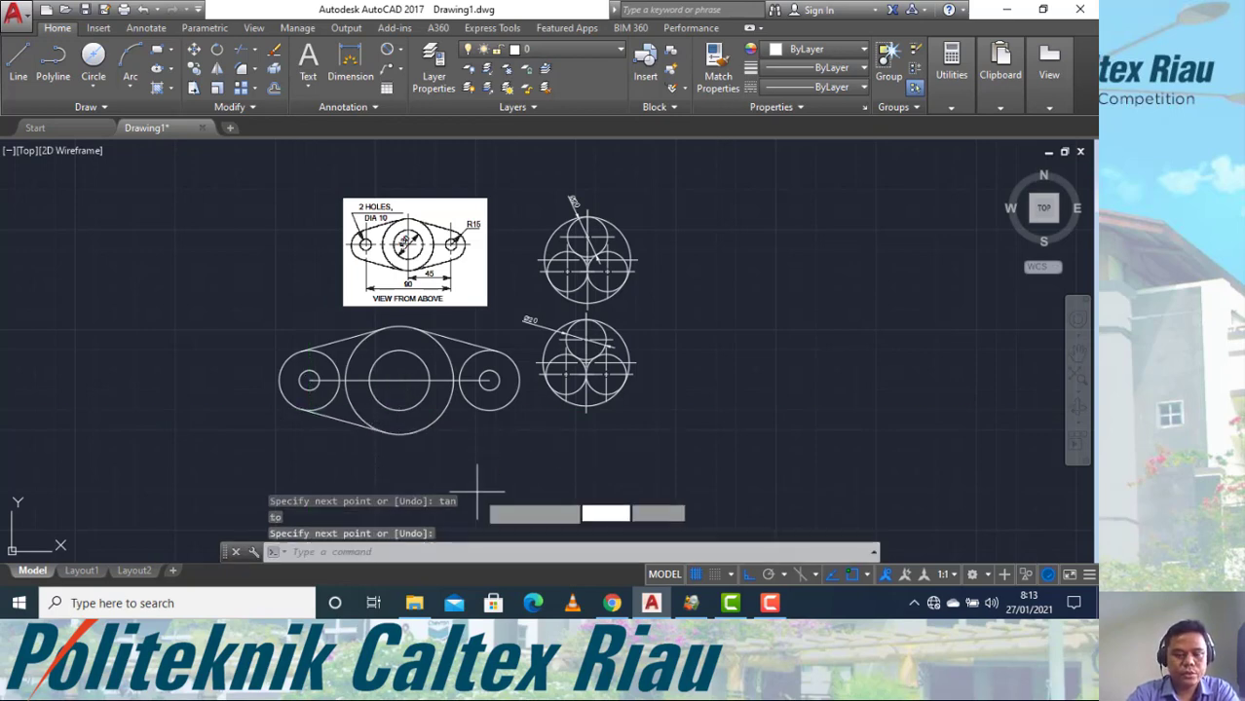
key("Return")
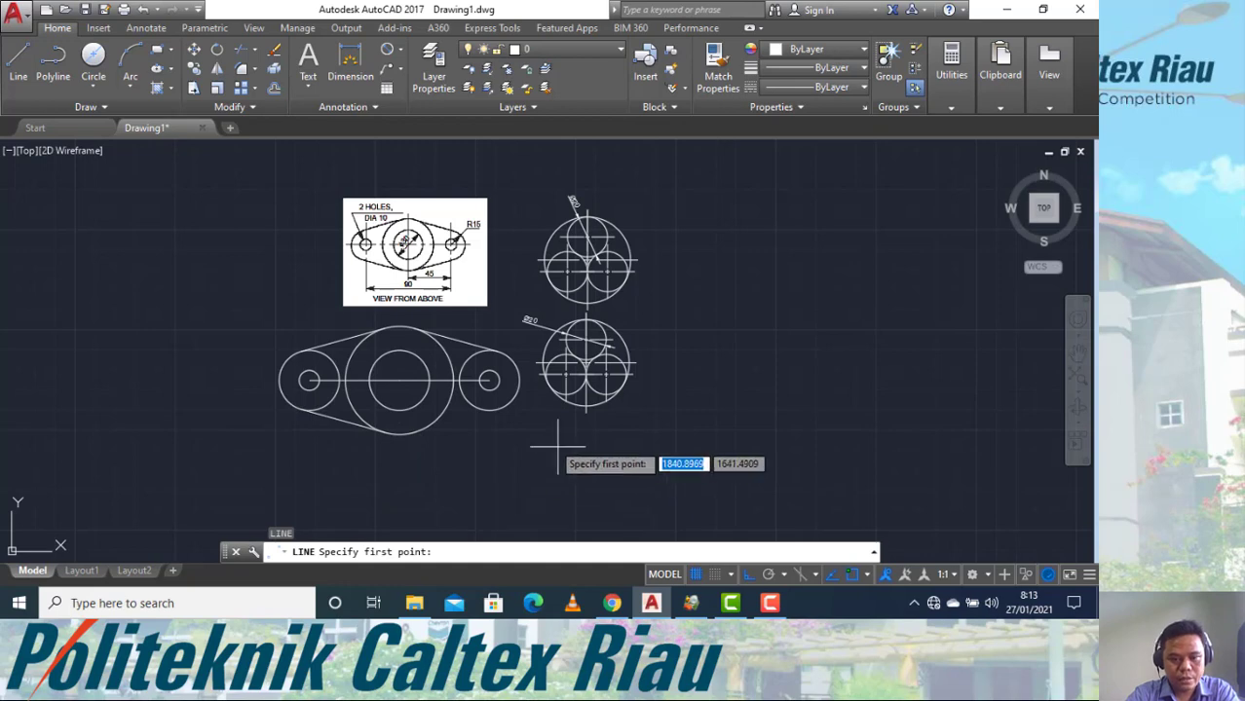
type("tan")
key("Return")
left_click(497, 414)
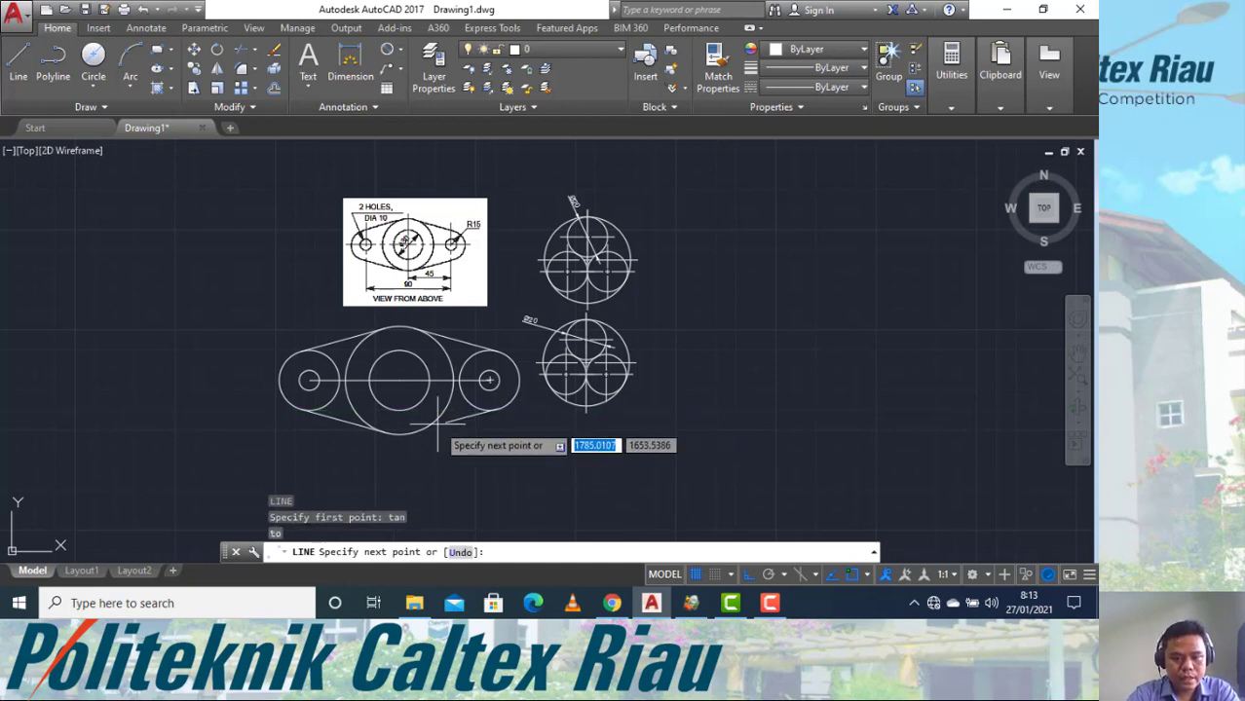
type("tan")
key("Return")
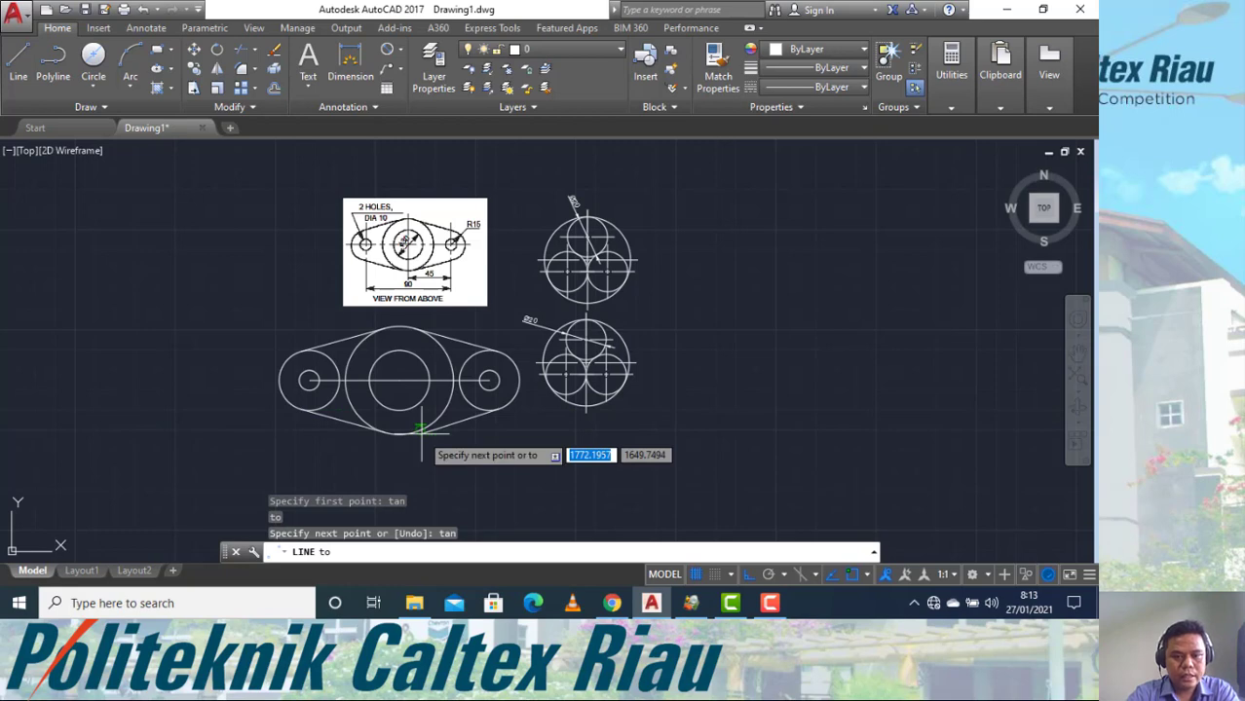
left_click(410, 433)
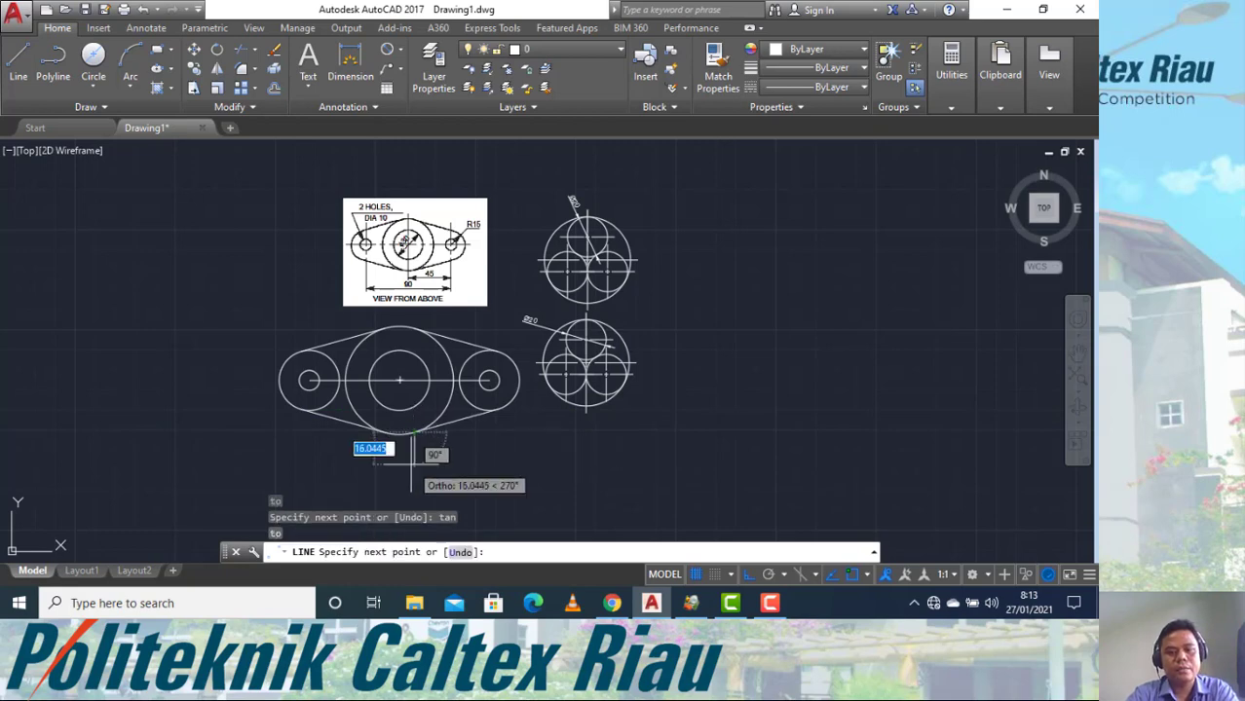
key("Return")
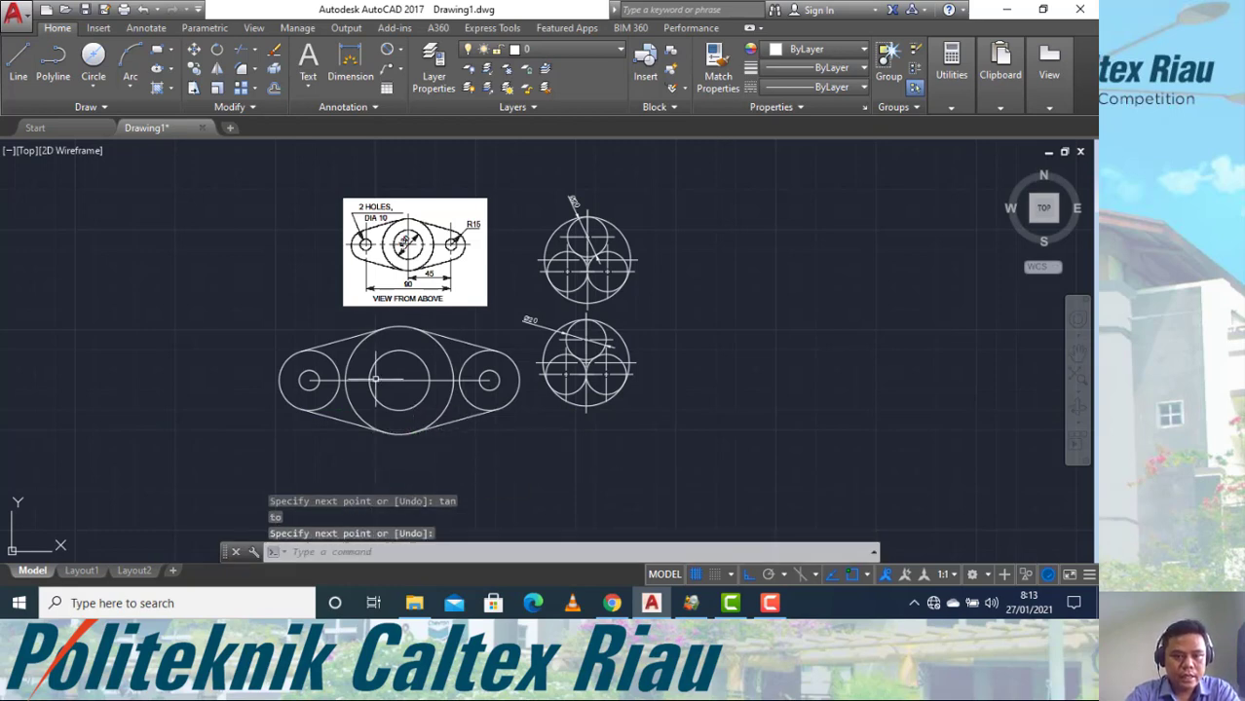
Trim the inner arcs of both outer circles and the diameter 54 circle so only the flange's outer contour remains.
scroll(405, 309, "up", 2)
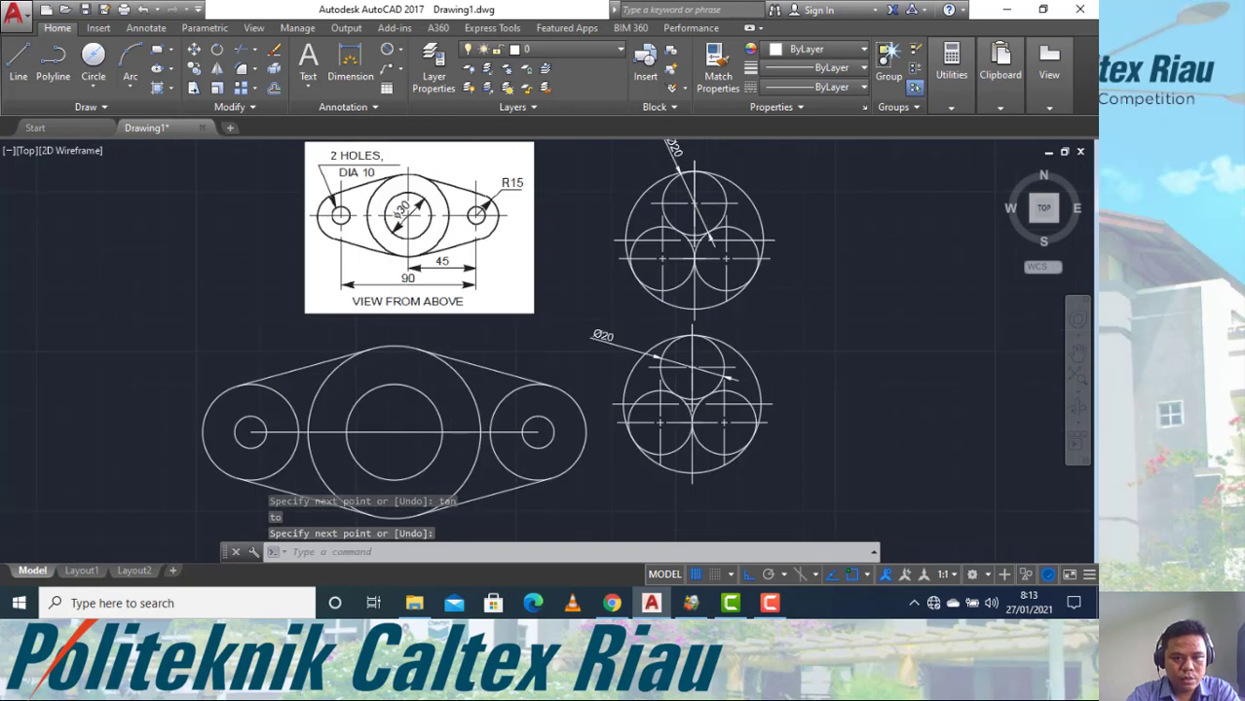
scroll(399, 317, "down", 2)
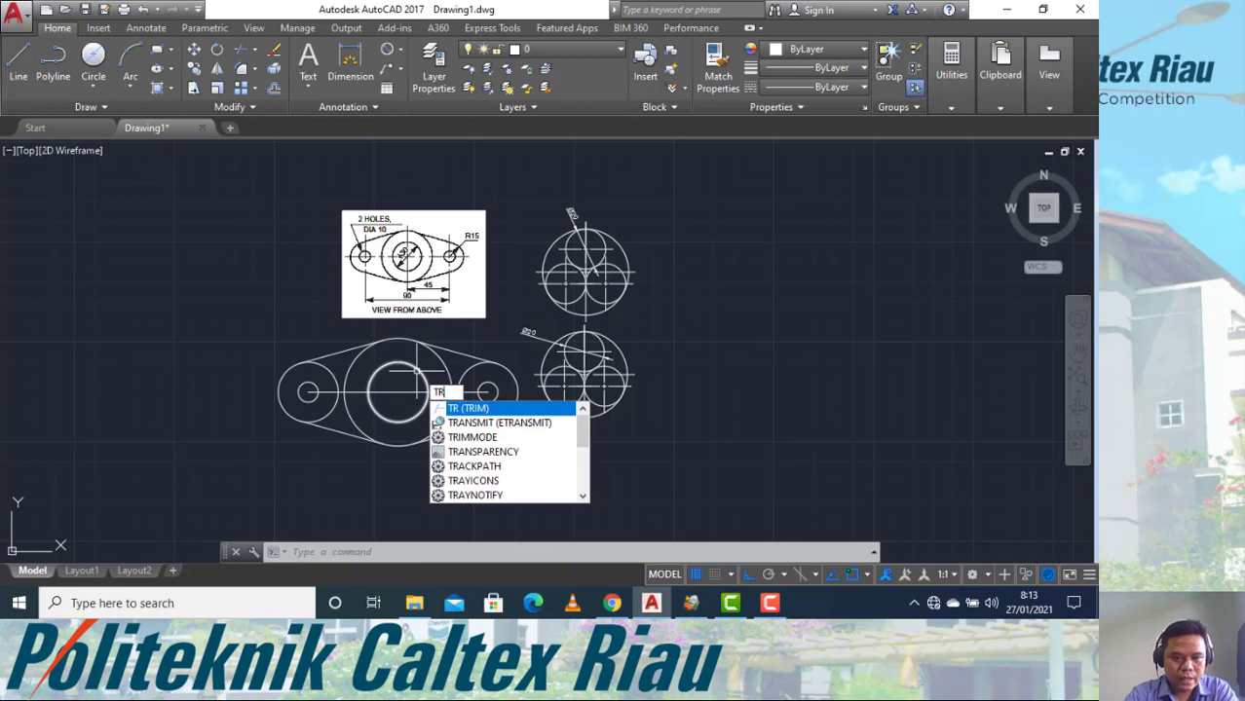
key("Return")
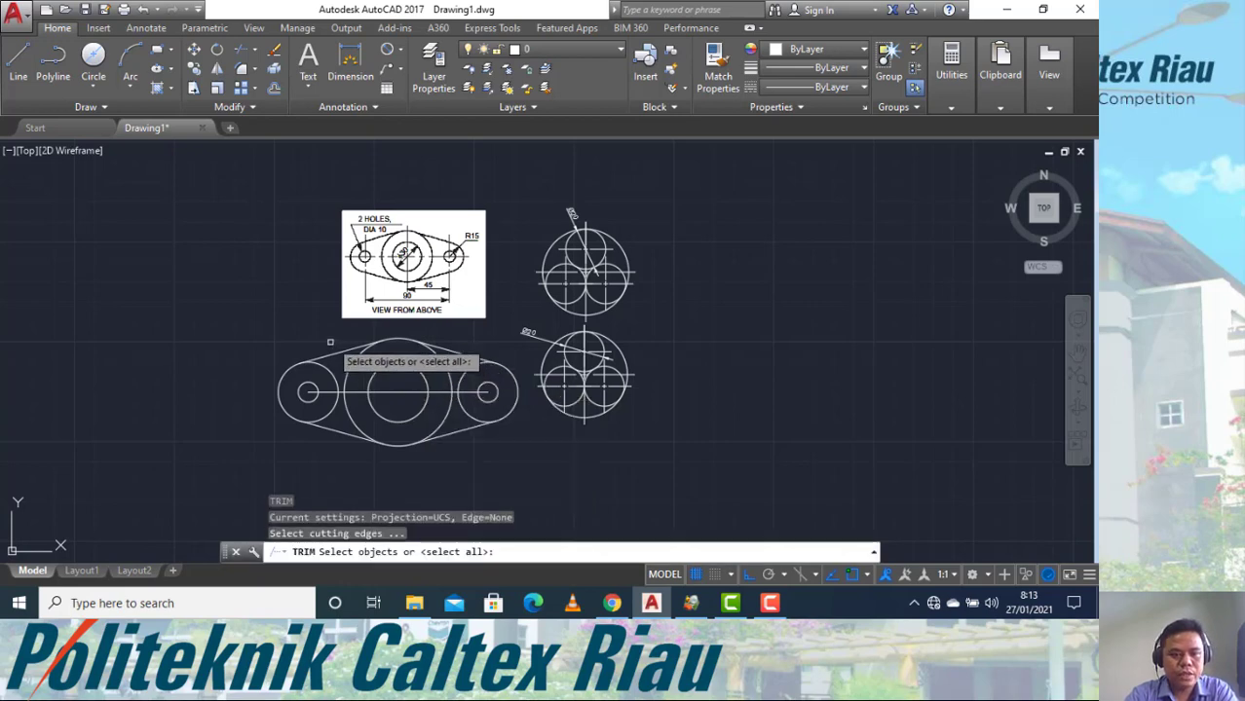
key("Return")
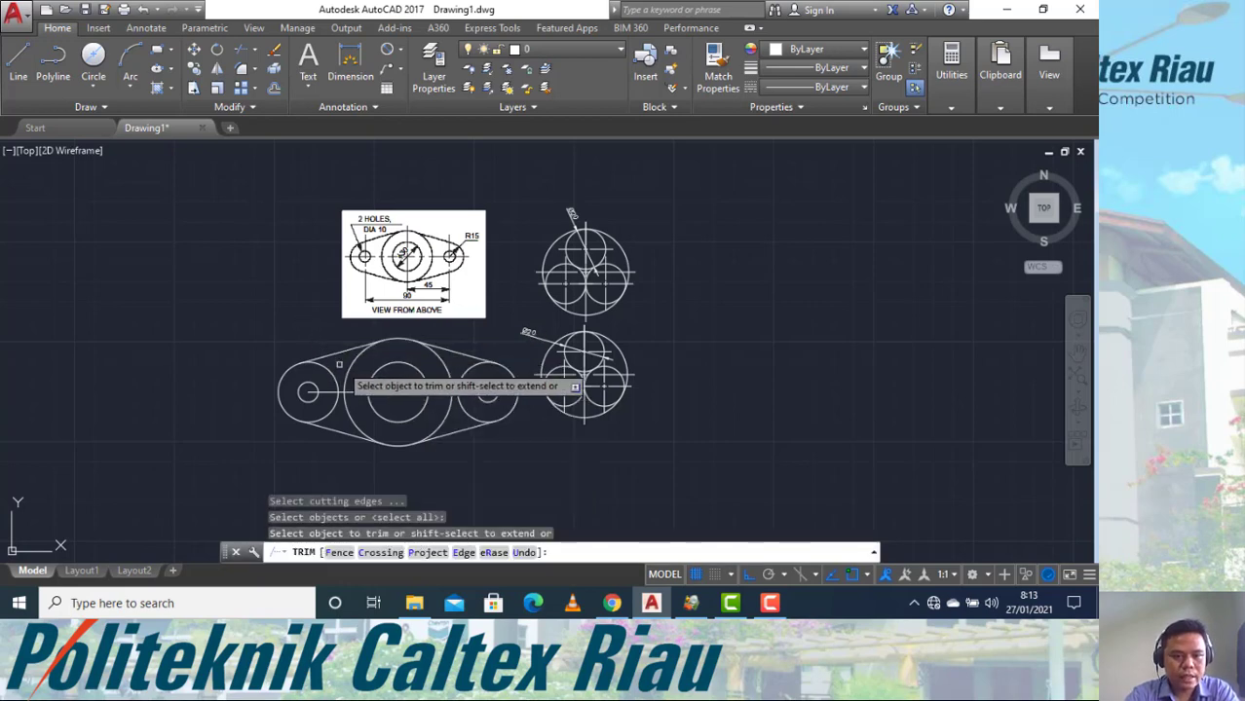
left_click(348, 414)
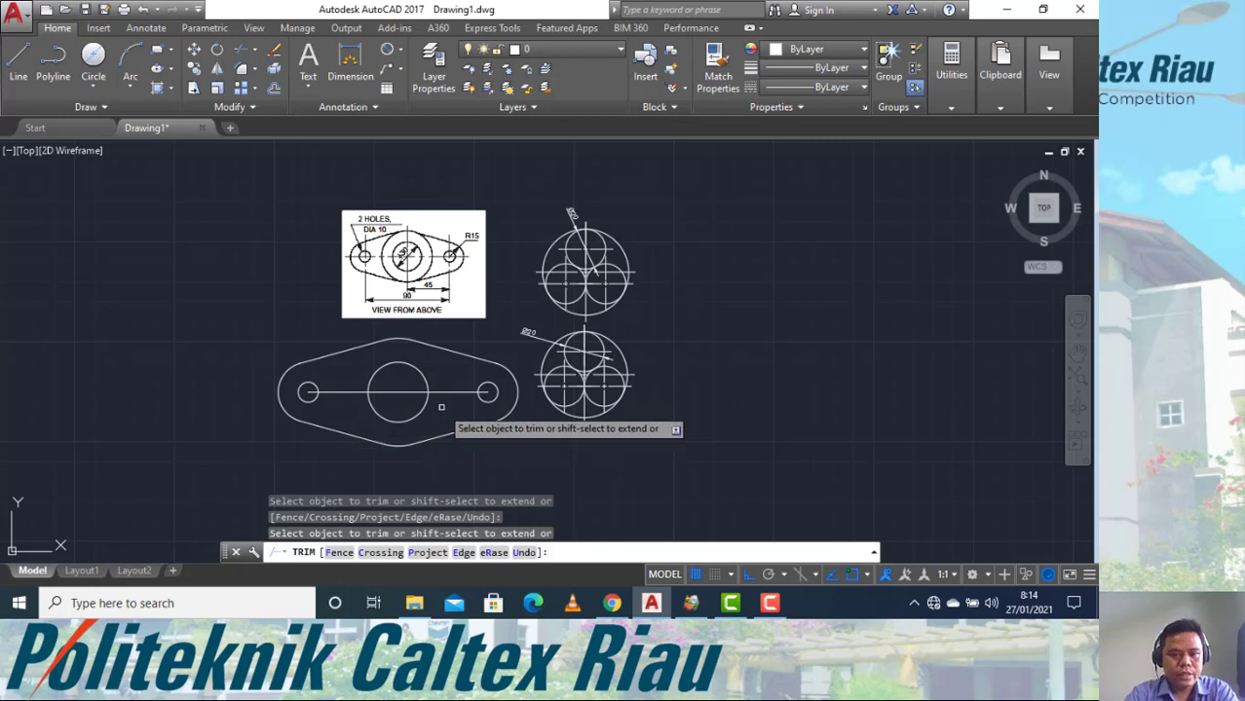
key("Escape")
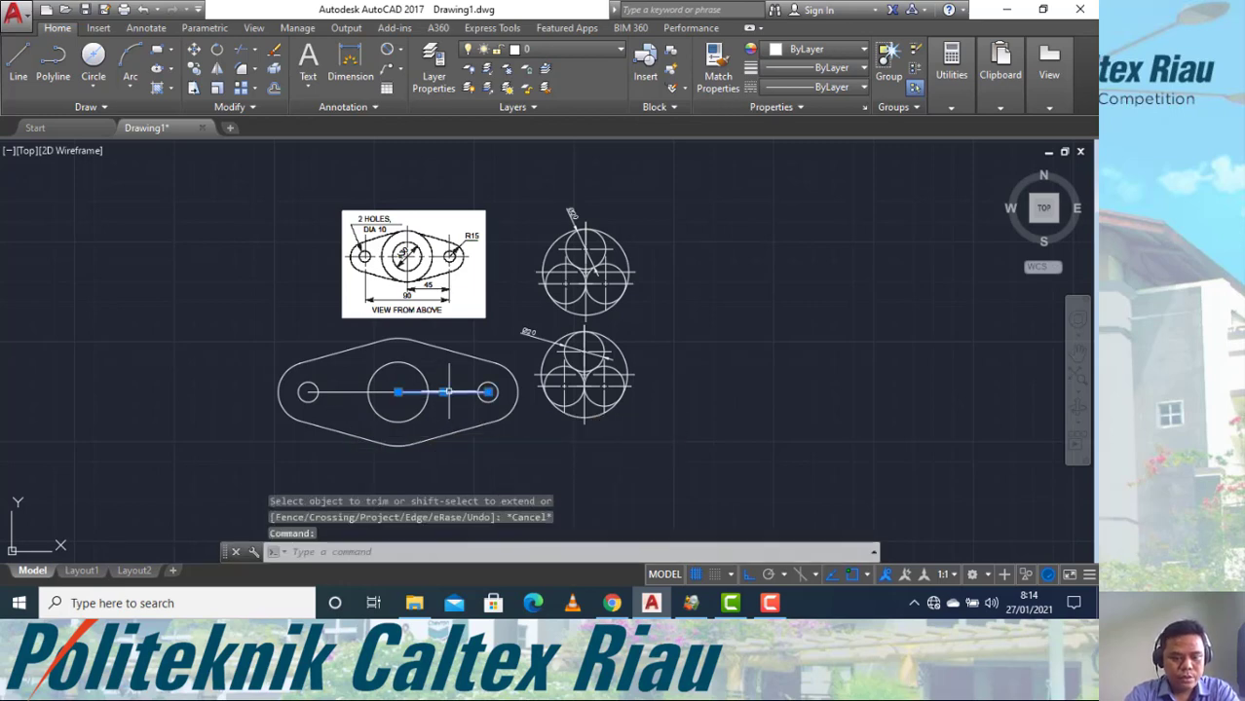
Erase the two horizontal construction lines joining the central circle's centre to the two hole centres.
left_click(445, 392)
type("E")
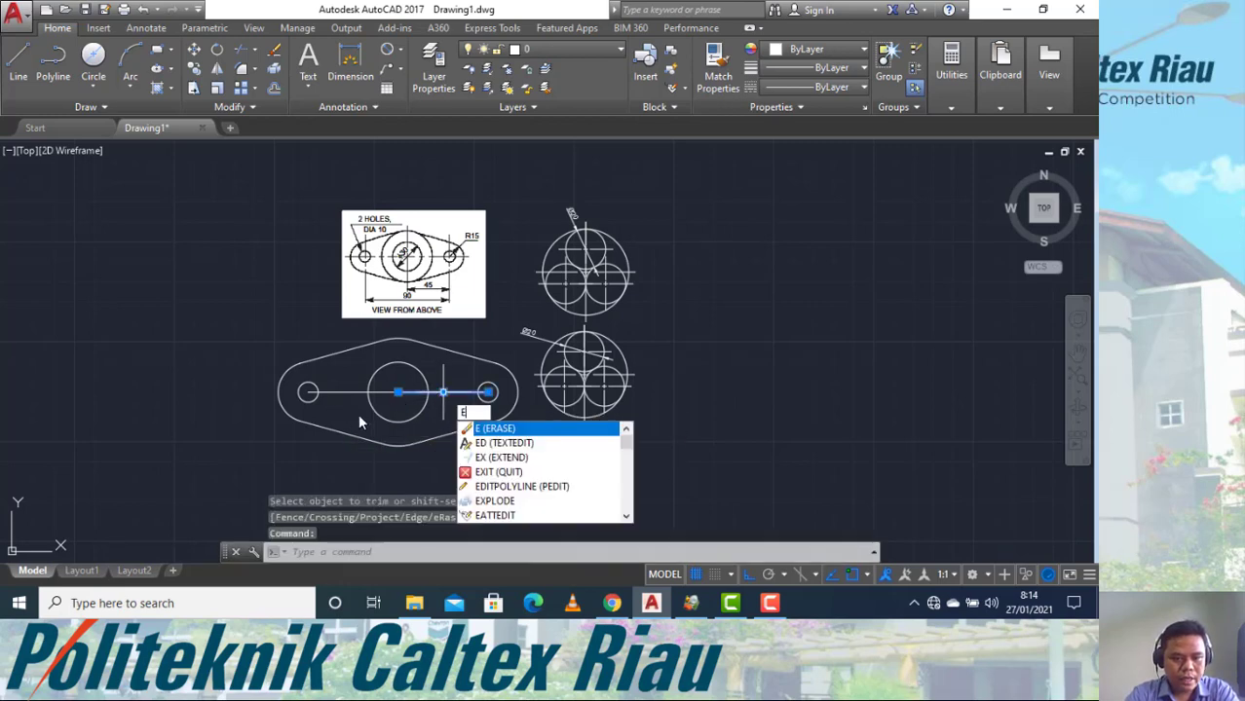
key("Return")
left_click(355, 393)
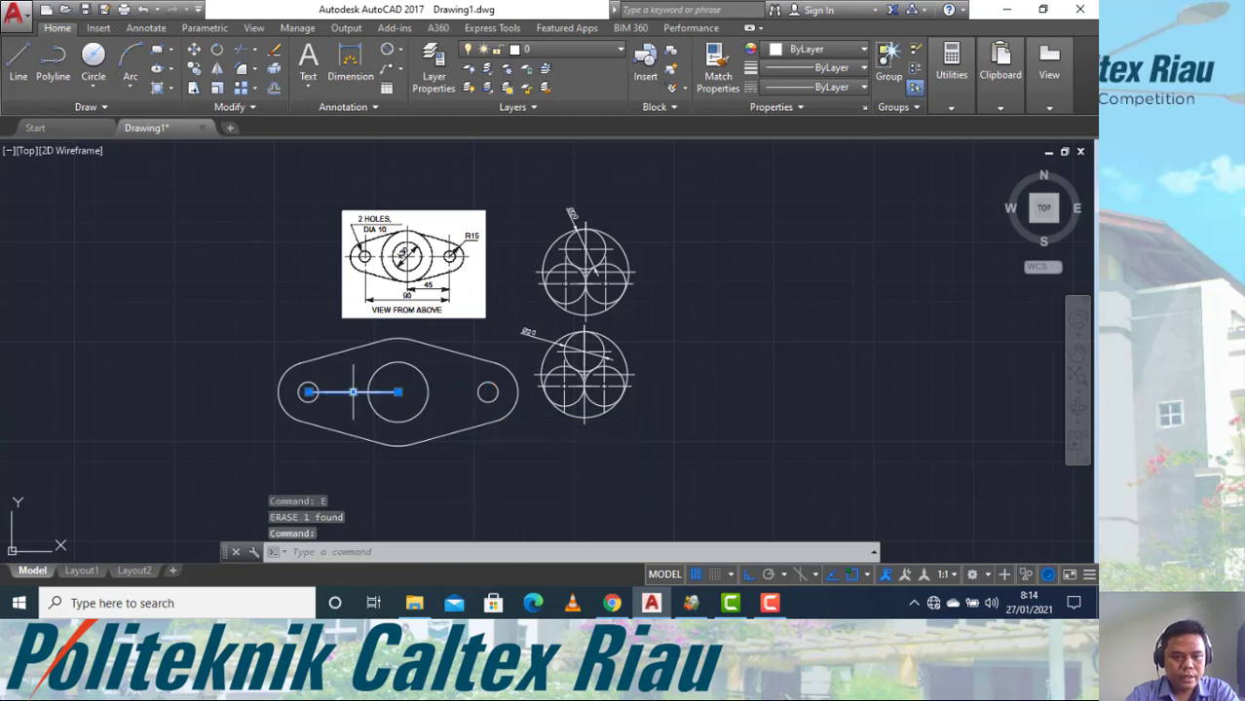
key("Return")
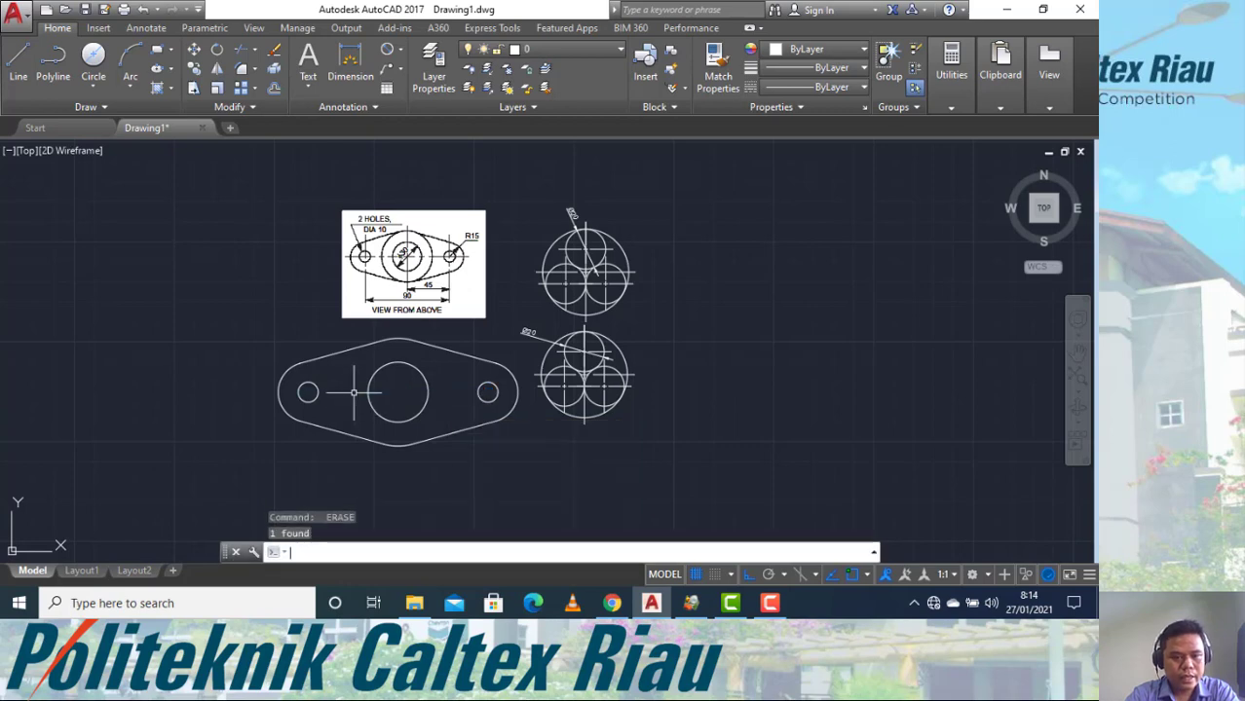
Add center marks to the flange's central circle and both small holes.
left_click(137, 31)
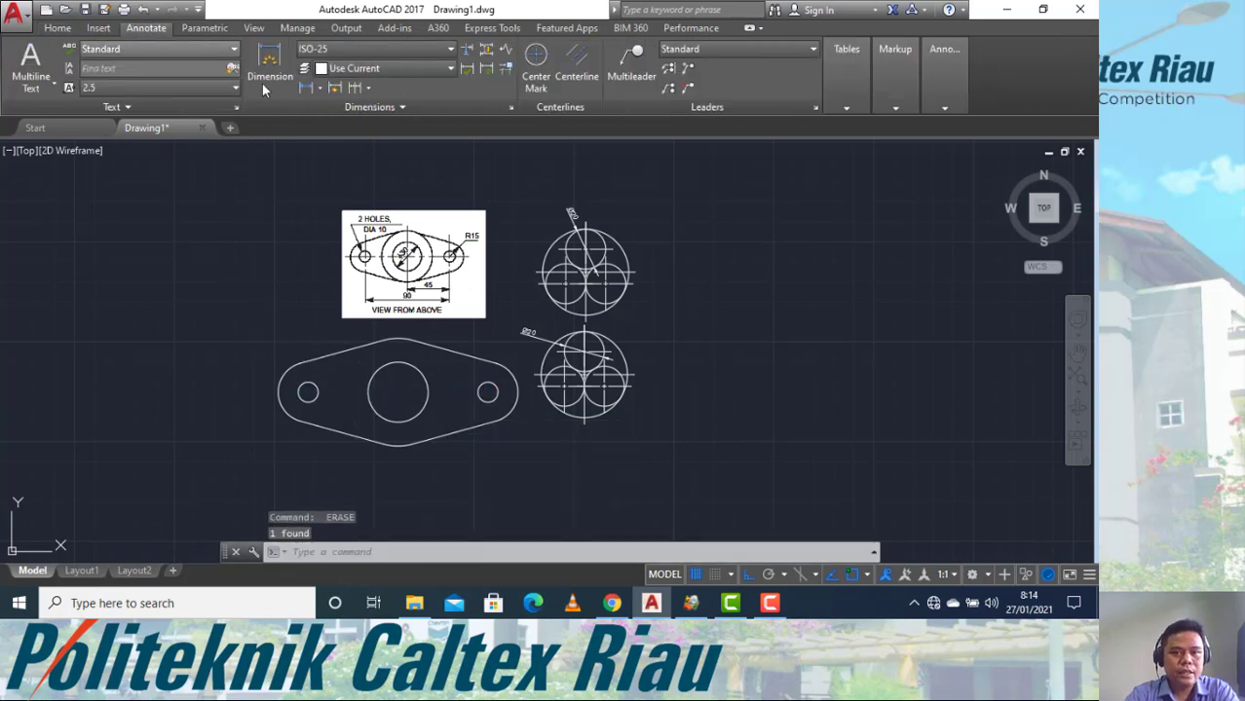
left_click(536, 64)
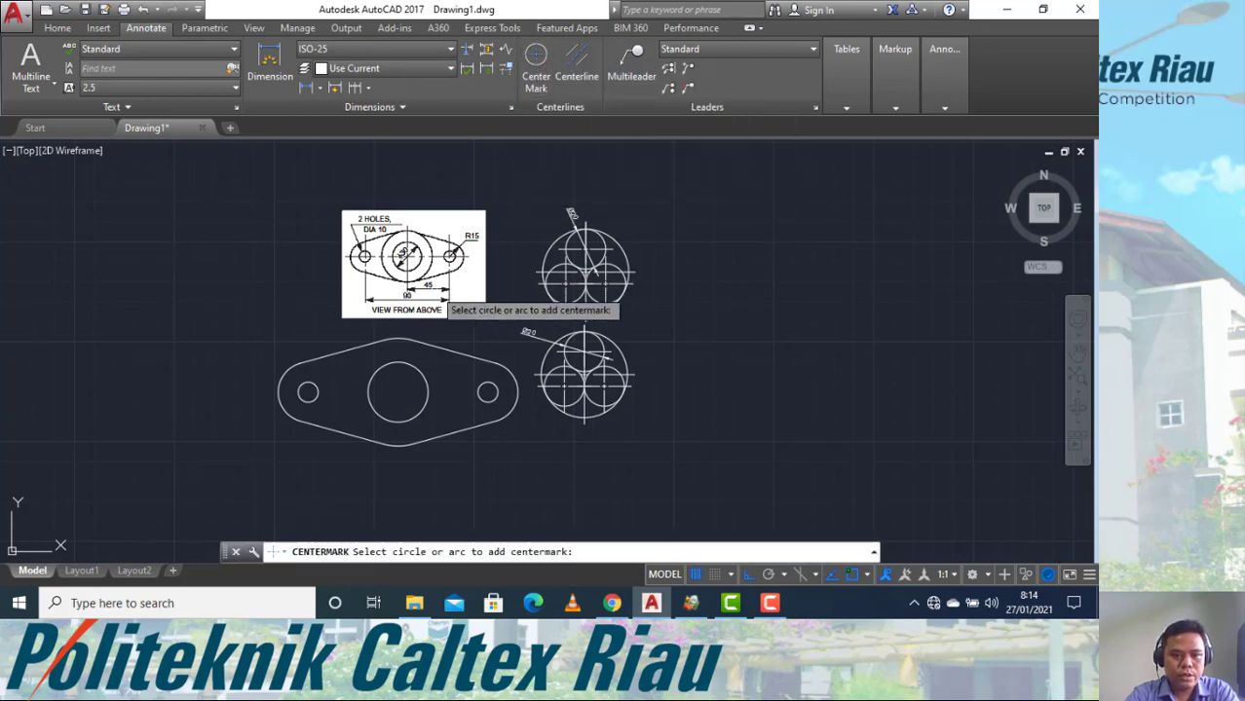
left_click(406, 359)
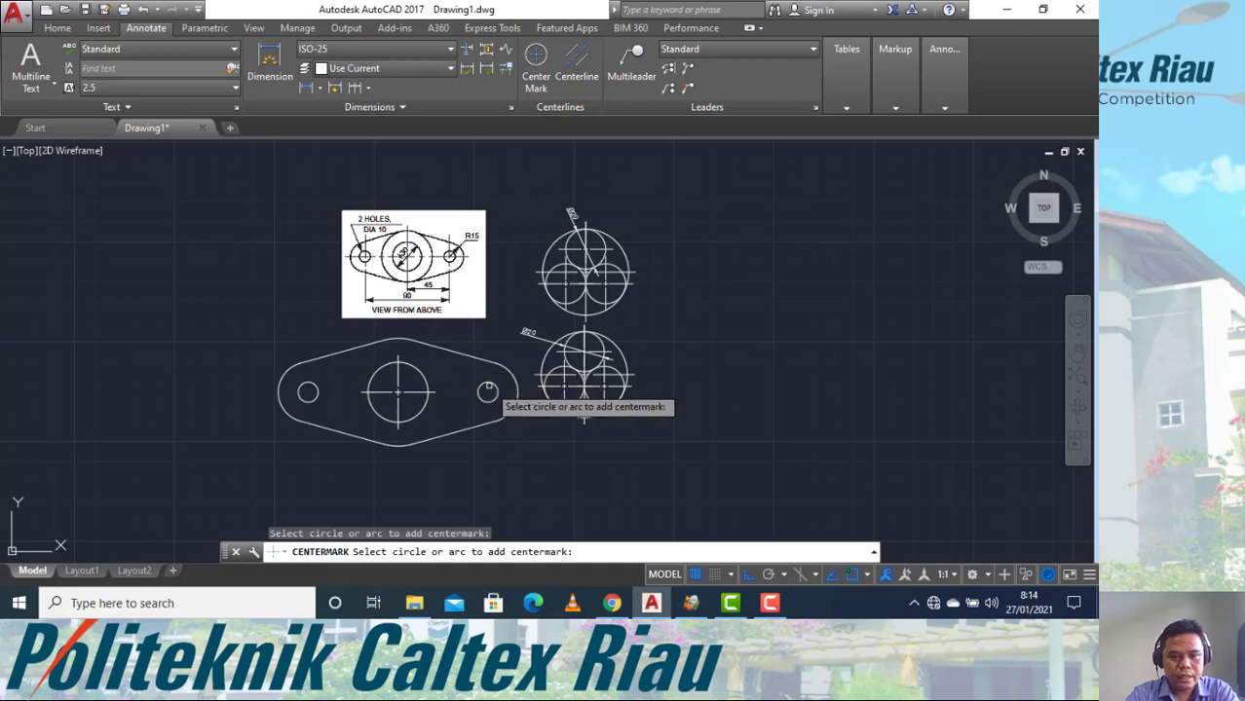
left_click(496, 381)
left_click(317, 394)
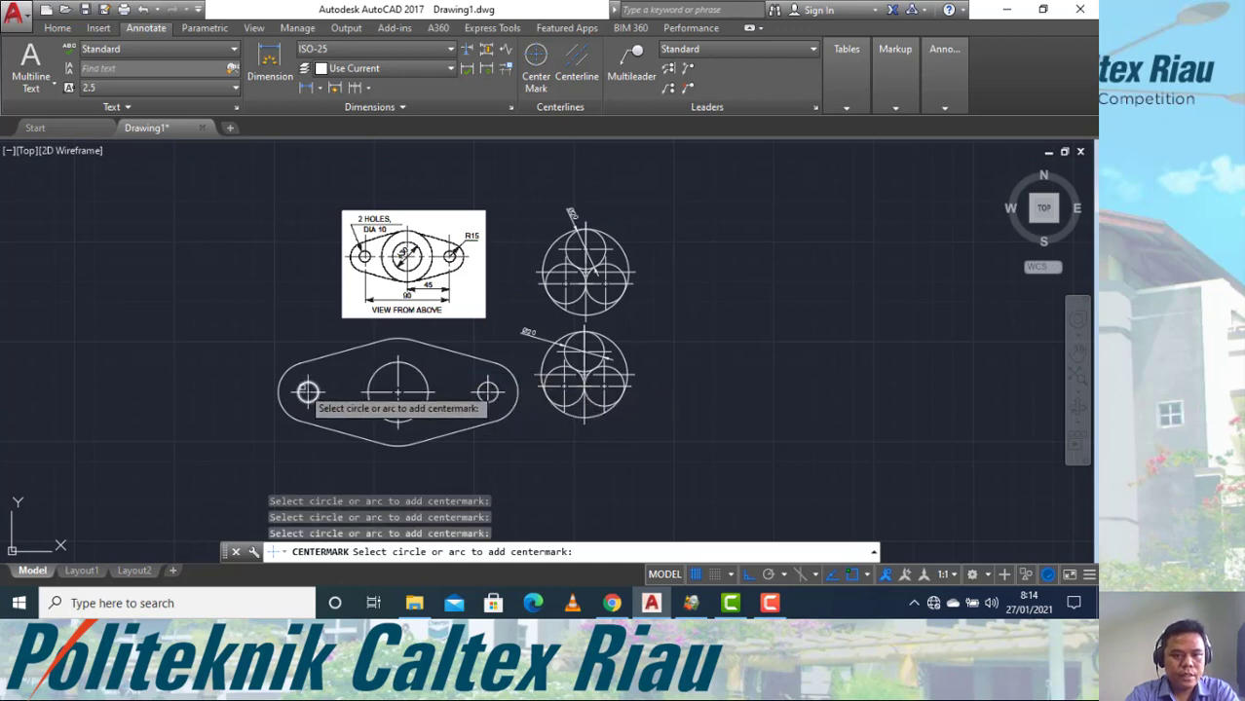
scroll(446, 428, "down", 2)
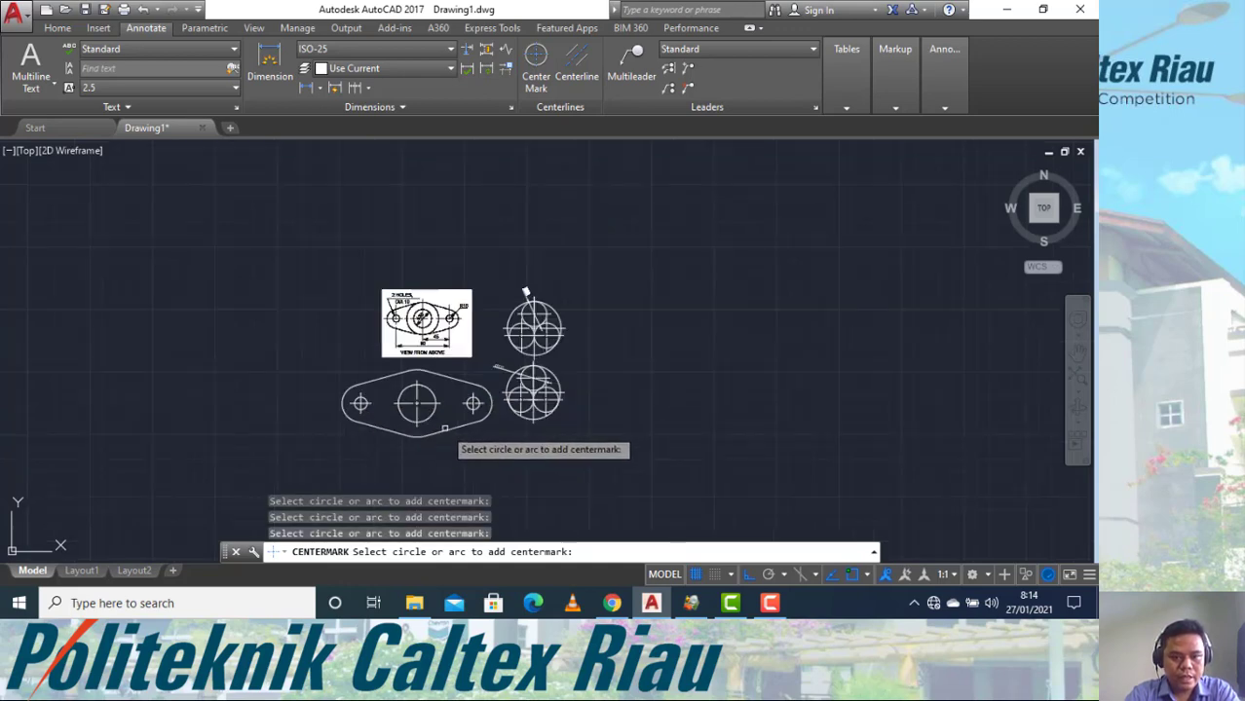
scroll(442, 427, "up", 4)
key("Escape")
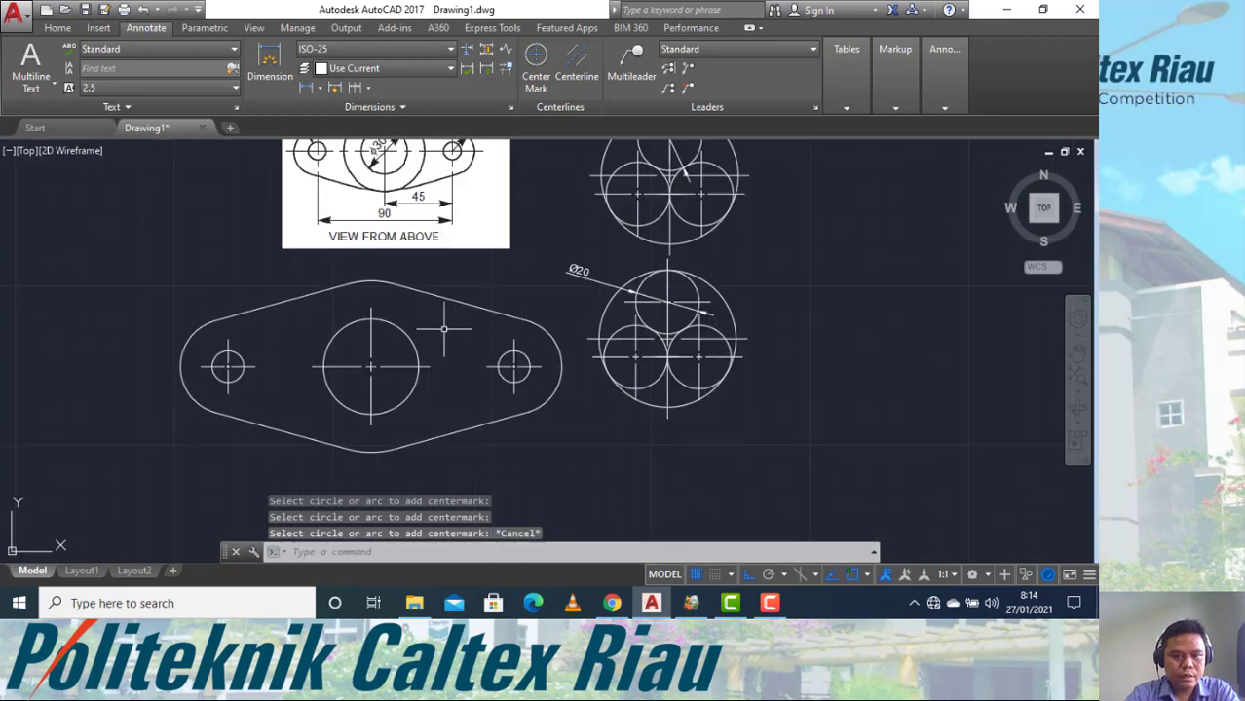
middle_click_drag(445, 331, 455, 387)
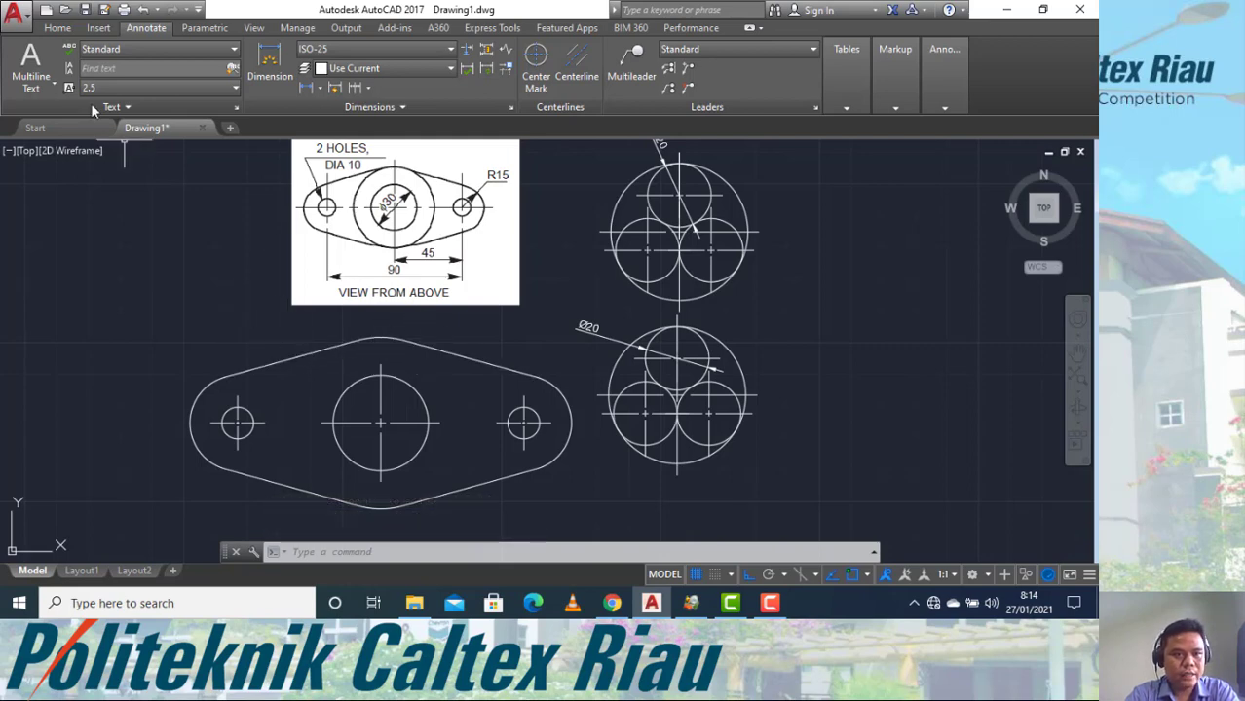
left_click(58, 30)
middle_click_drag(207, 226, 178, 264)
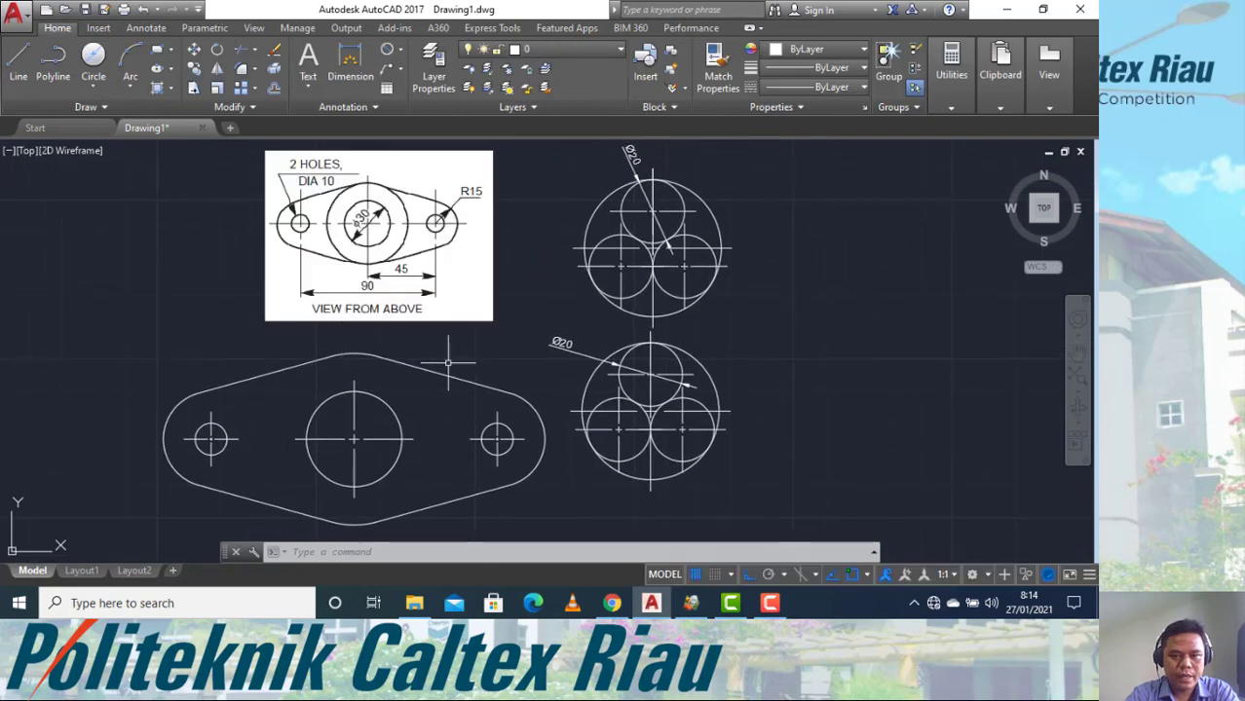